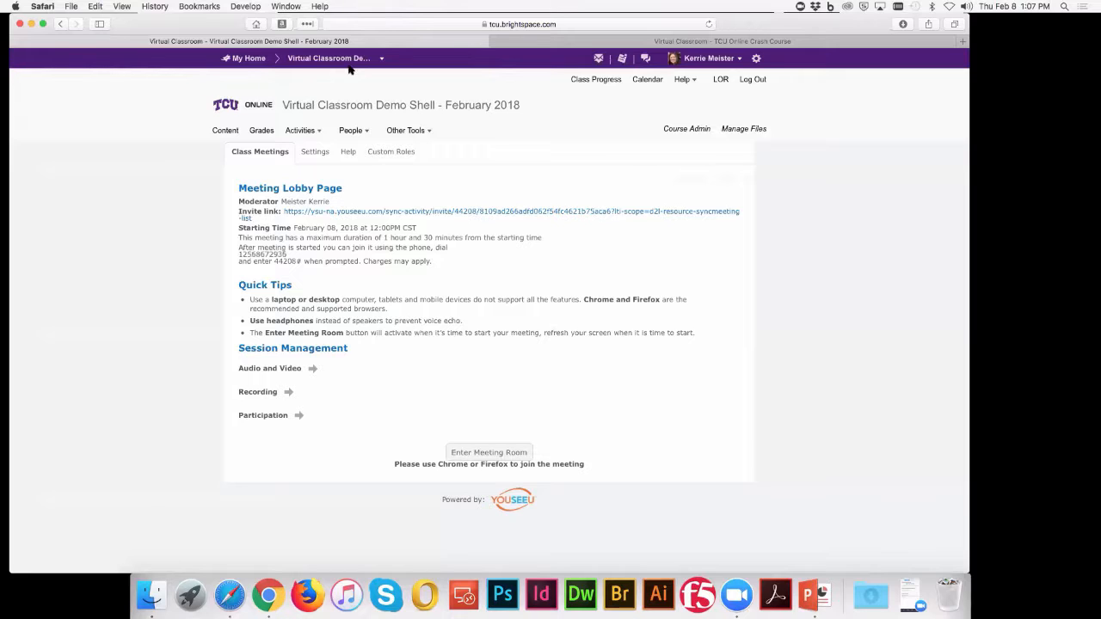
- Switch to Chrome and open the Virtual Classroom Demo Session 2/8 event from the course homepage's upcoming calendar events
click(262, 595)
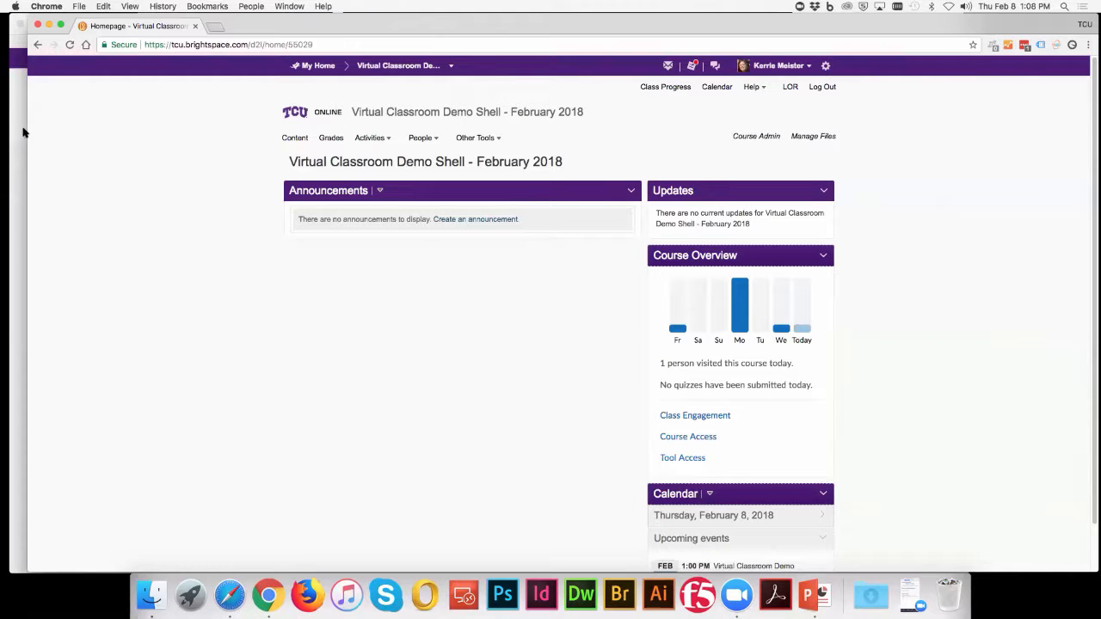
drag(26, 129, 17, 126)
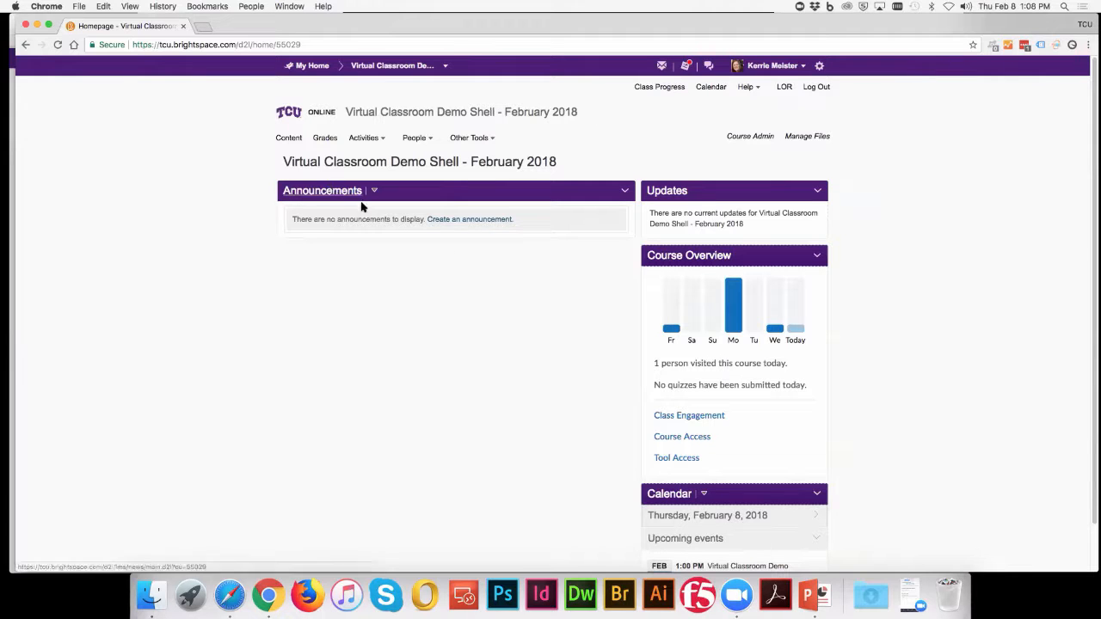
scroll(427, 292, down, 2)
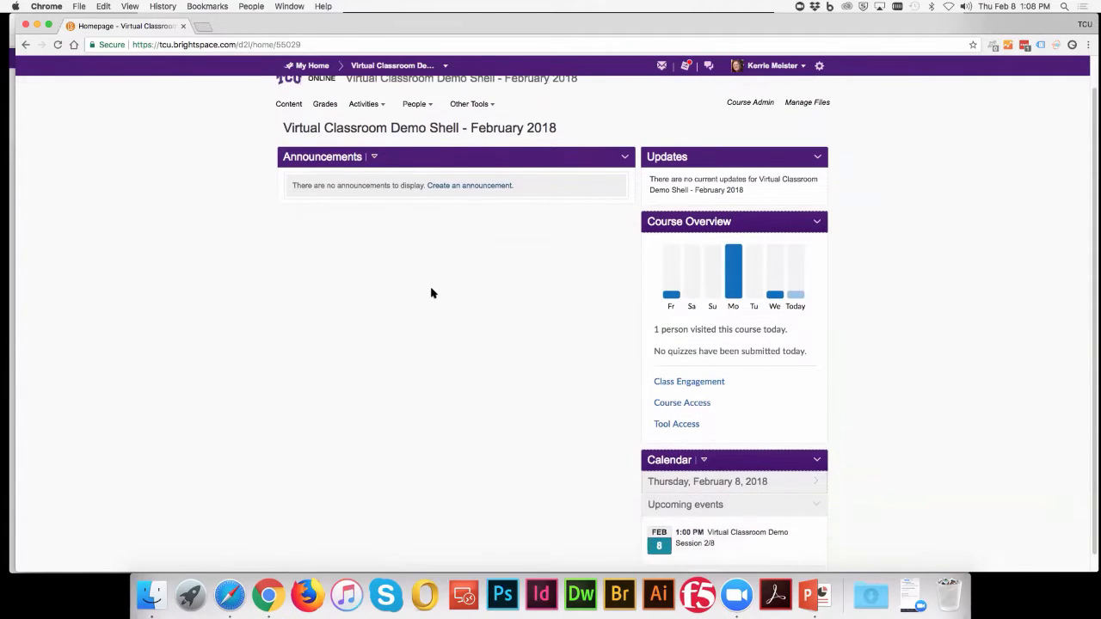
scroll(432, 293, up, 2)
scroll(433, 294, down, 1)
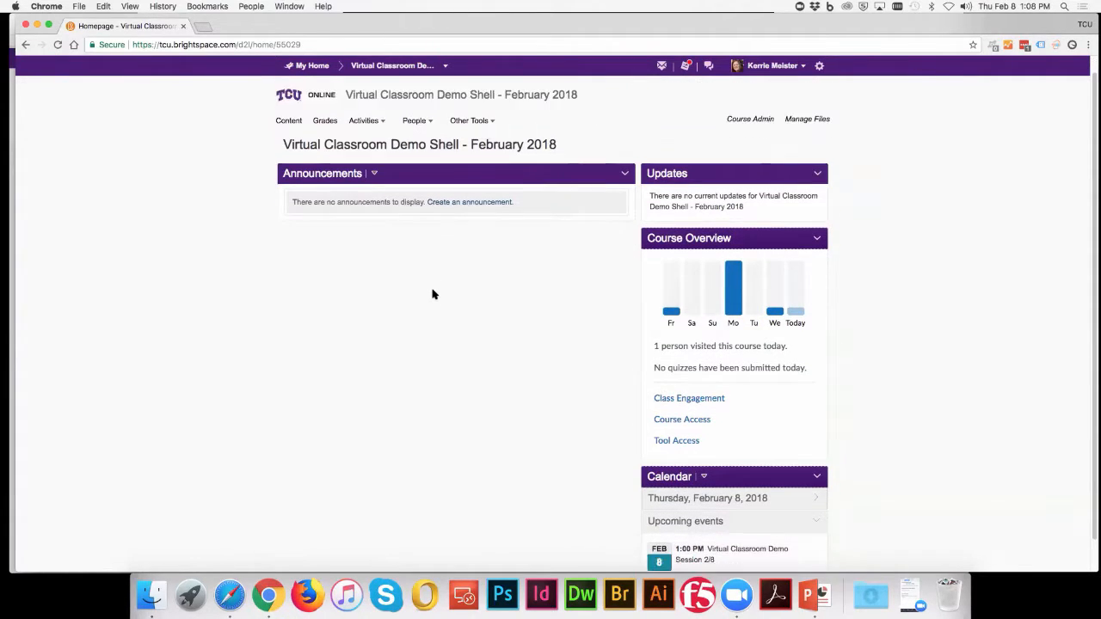
scroll(433, 295, down, 2)
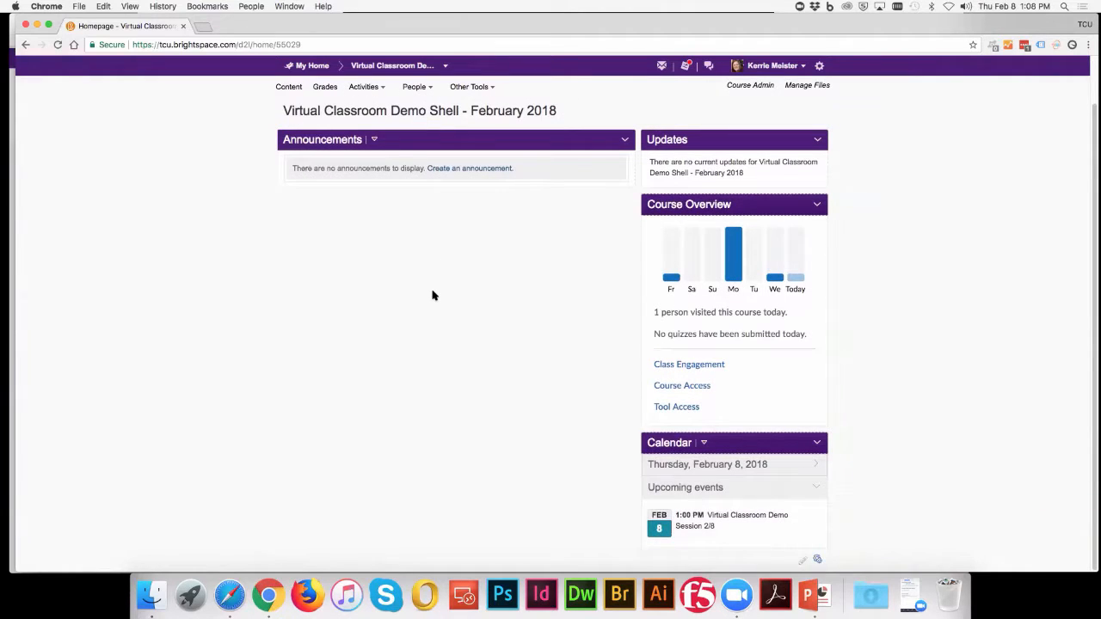
scroll(434, 295, up, 1)
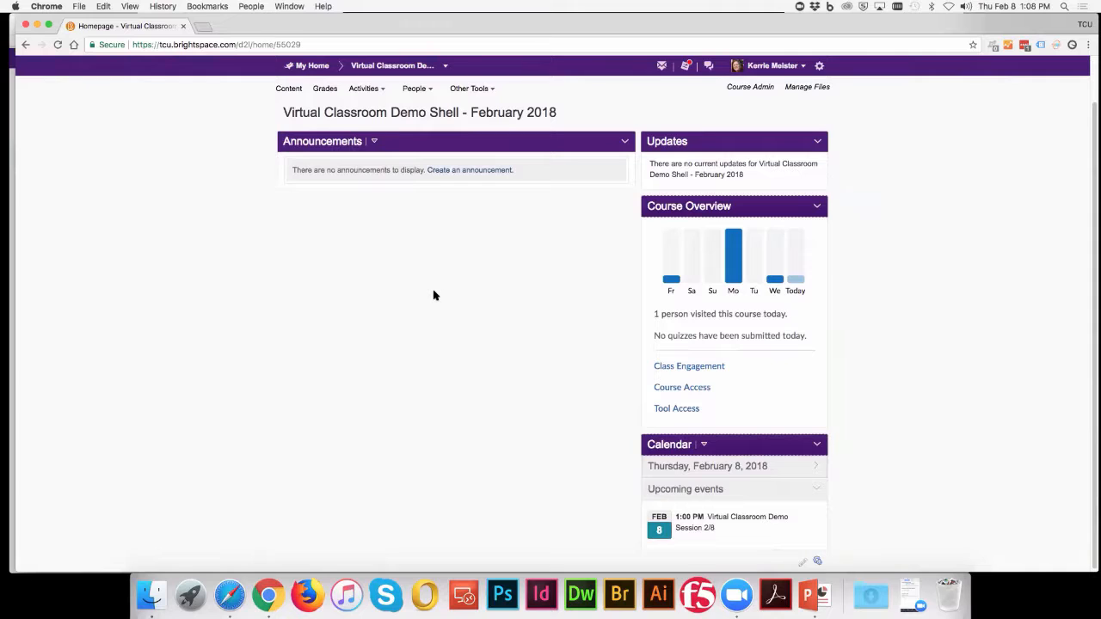
scroll(434, 294, down, 1)
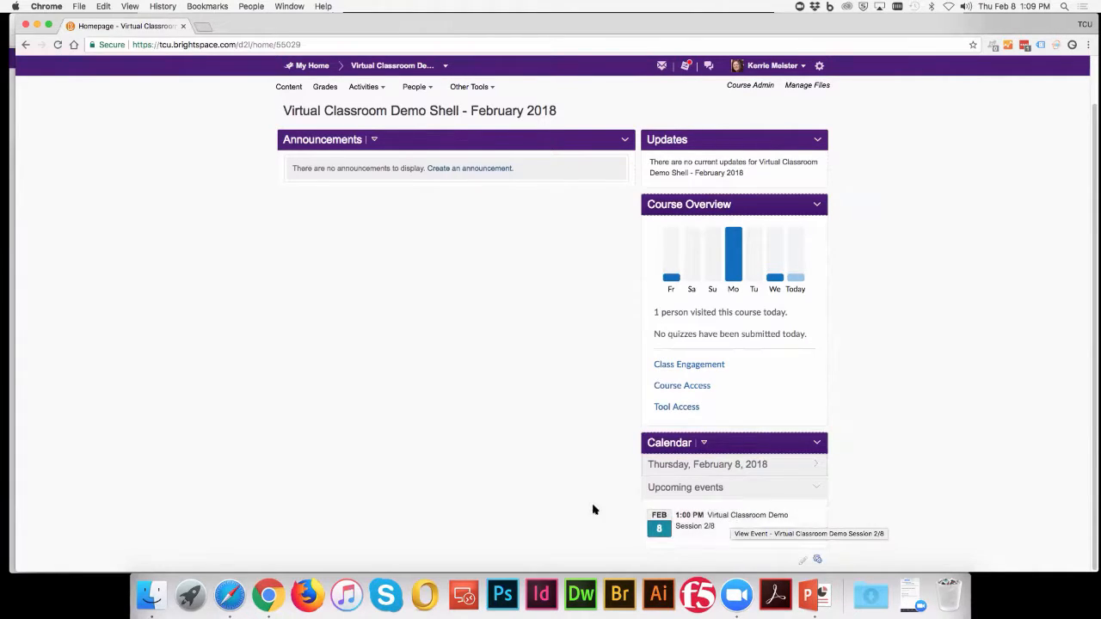
click(759, 524)
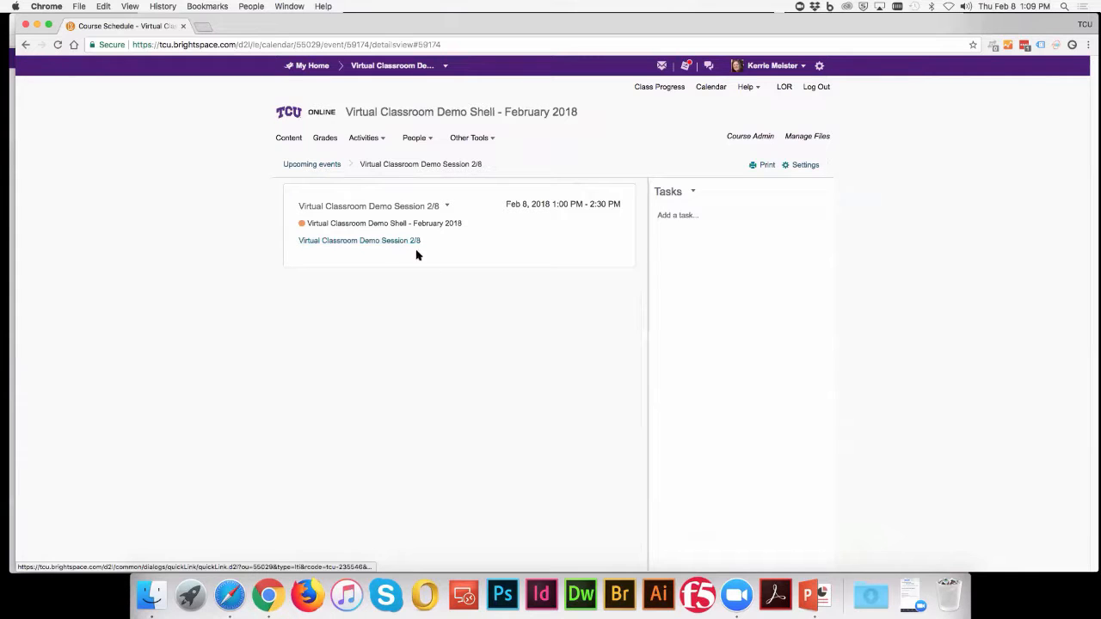
- Return to the course homepage and look up where Virtual Classroom is listed among the People tools
click(389, 67)
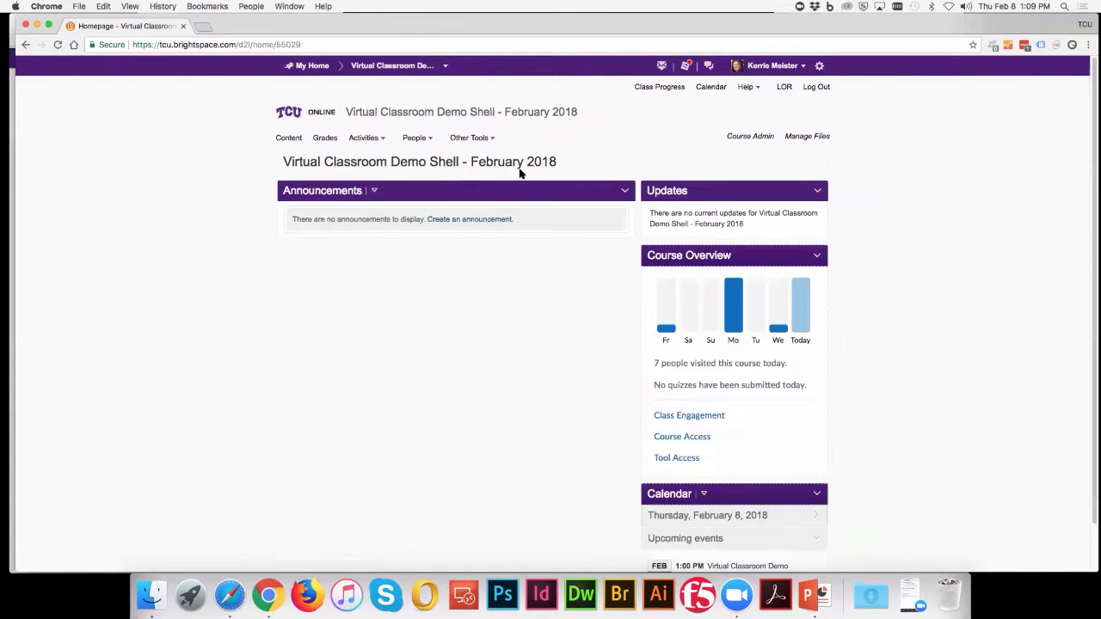
click(434, 140)
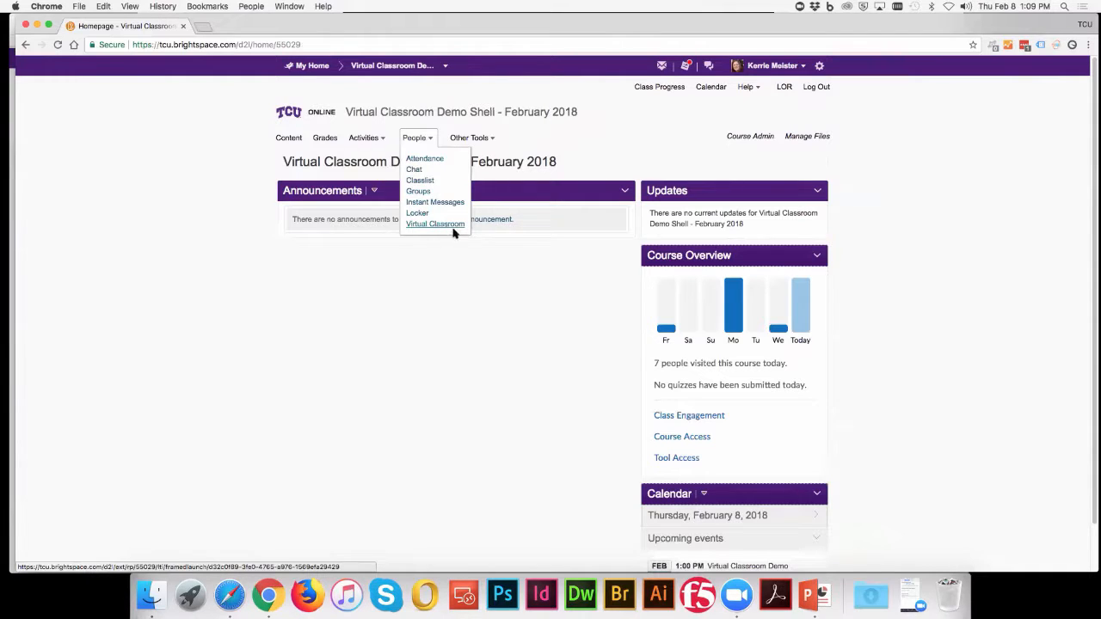
click(519, 281)
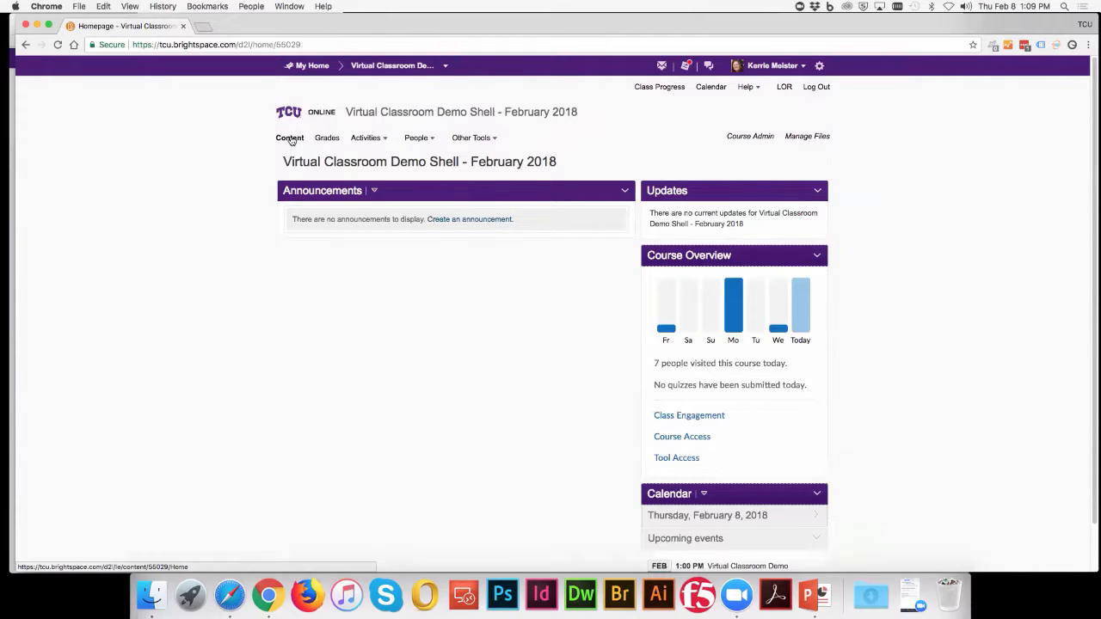
- Open Virtual Classroom Demo Session 2/8 from the February 8th Webinar content module and allow the YouSeeU application to proceed
click(291, 139)
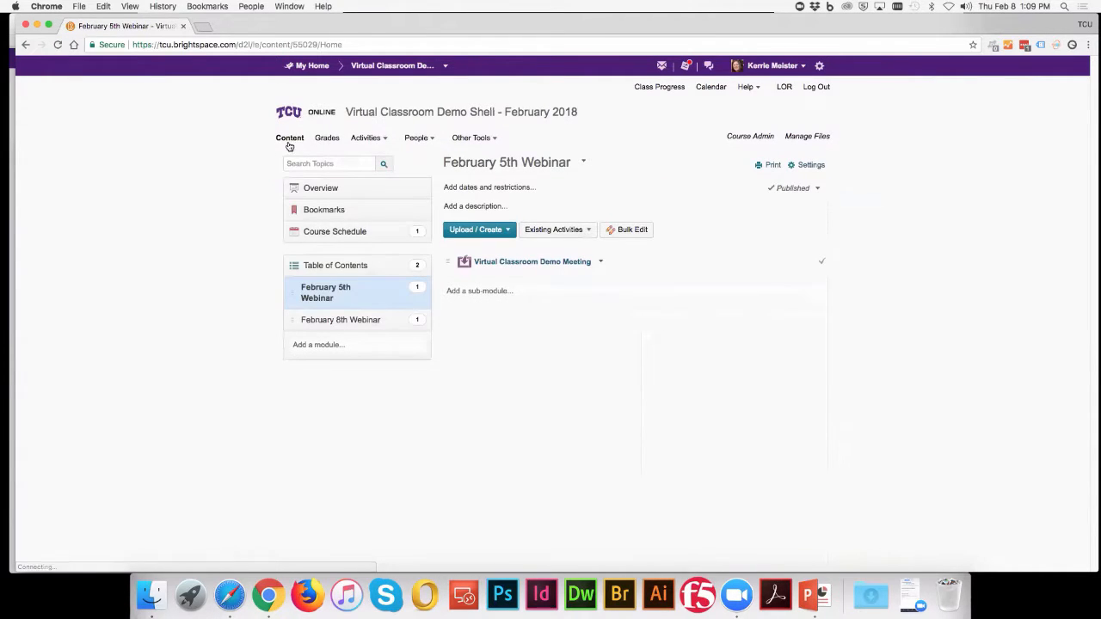
click(353, 328)
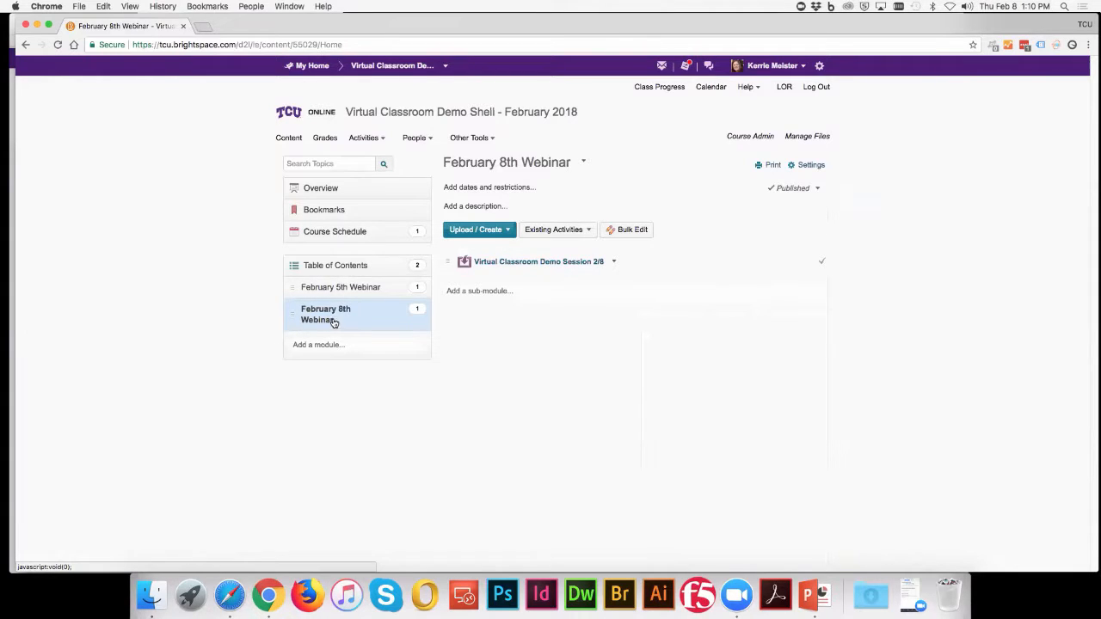
click(423, 139)
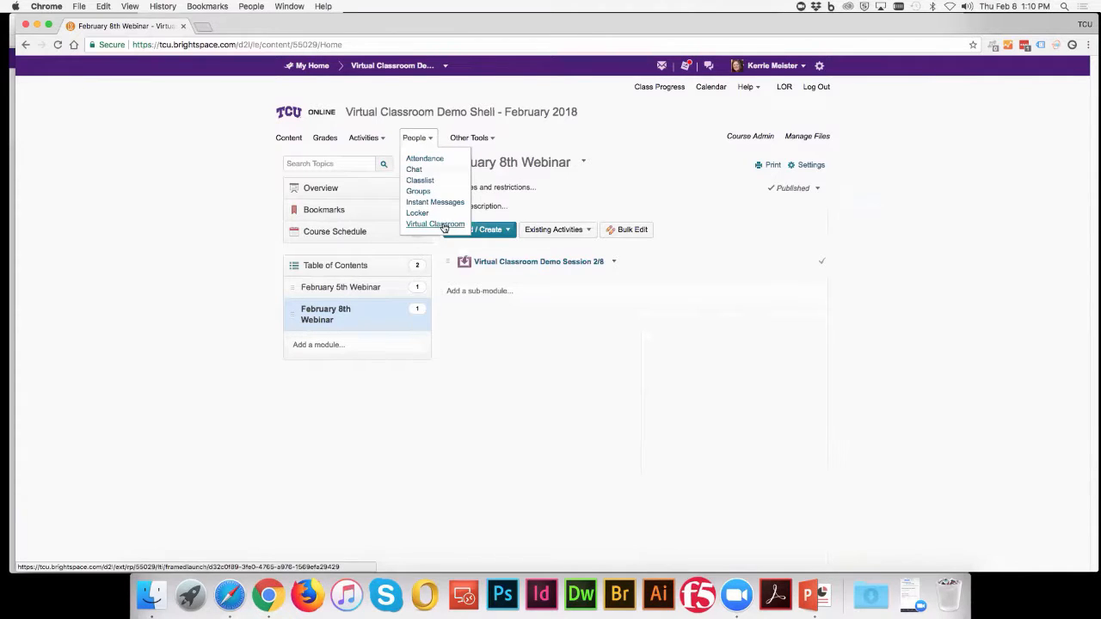
click(572, 263)
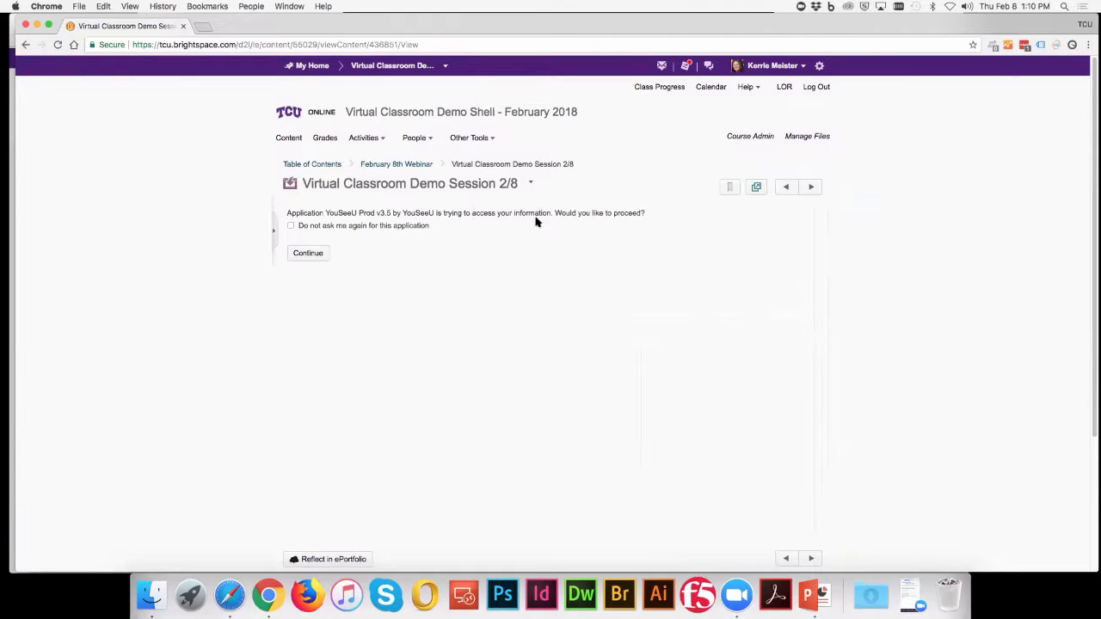
click(310, 254)
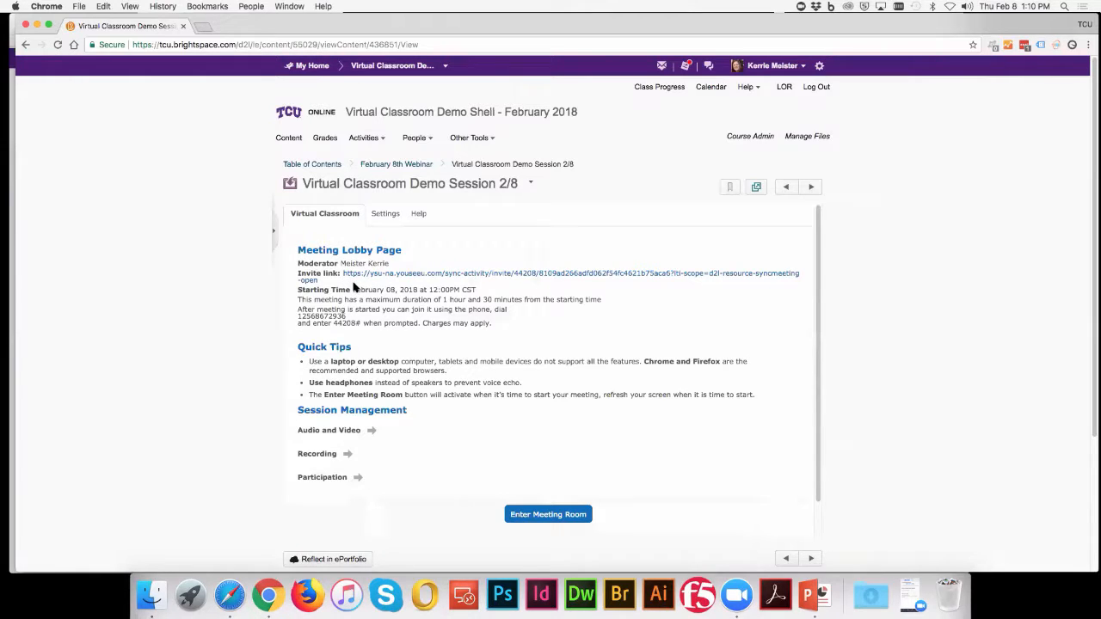
- Examine the meeting's invite link and the Audio and Video, Recording and Participation guidance on the lobby page
drag(352, 286, 342, 273)
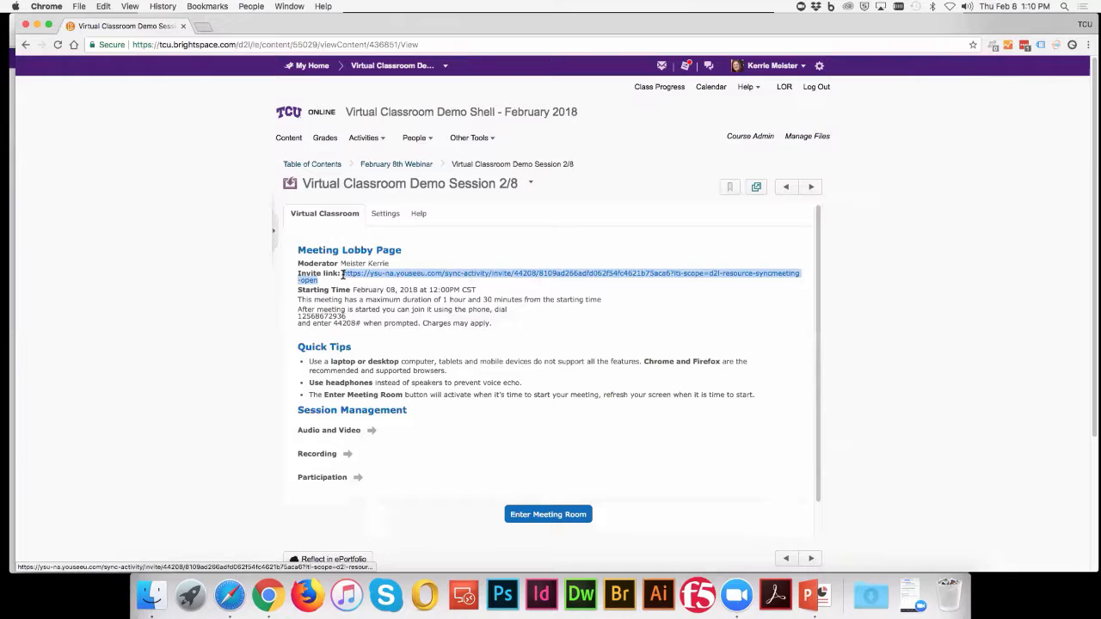
click(345, 284)
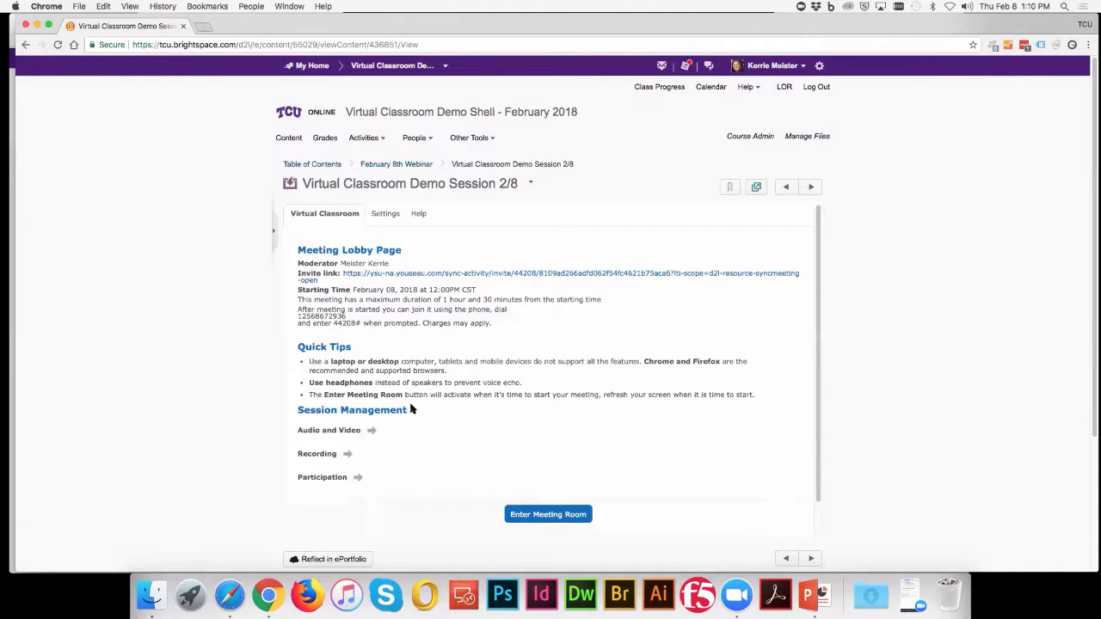
click(344, 432)
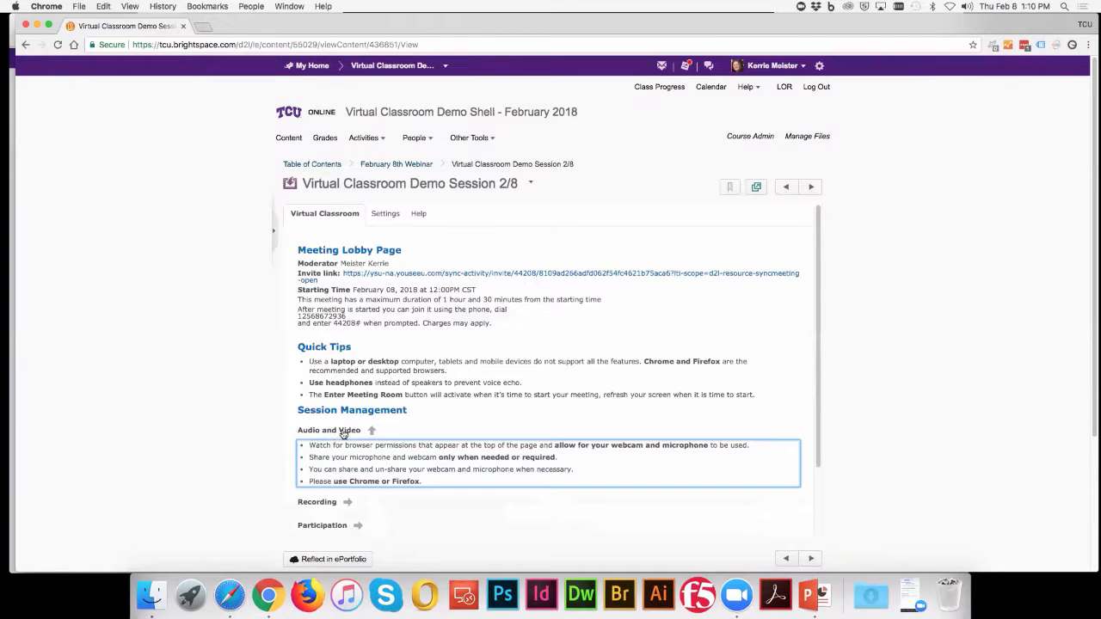
click(344, 432)
click(332, 454)
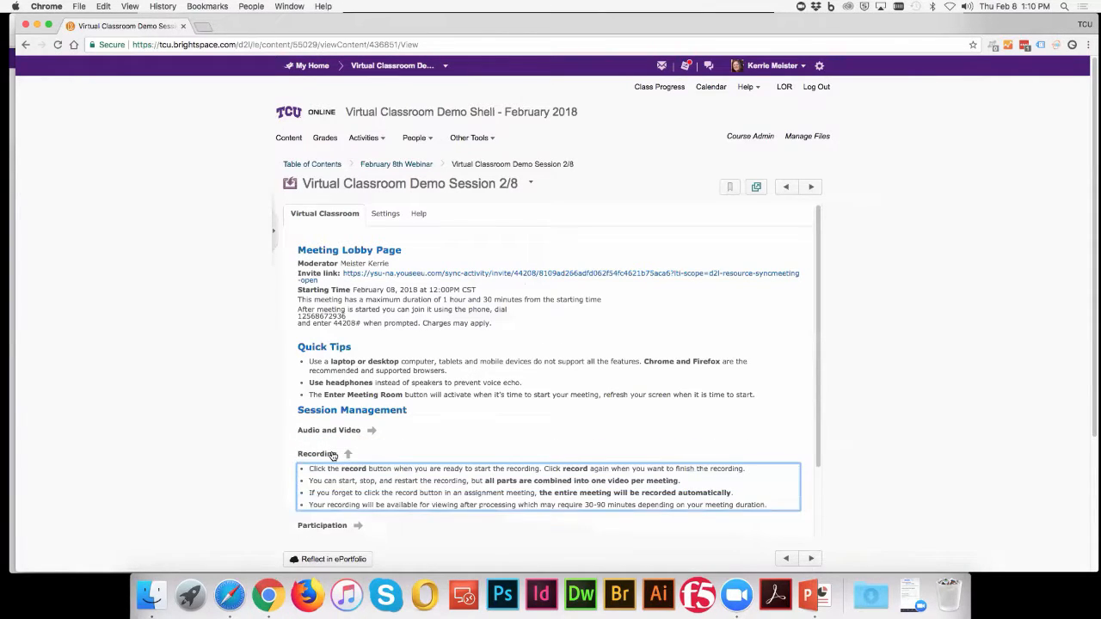
click(332, 454)
click(335, 478)
click(335, 478)
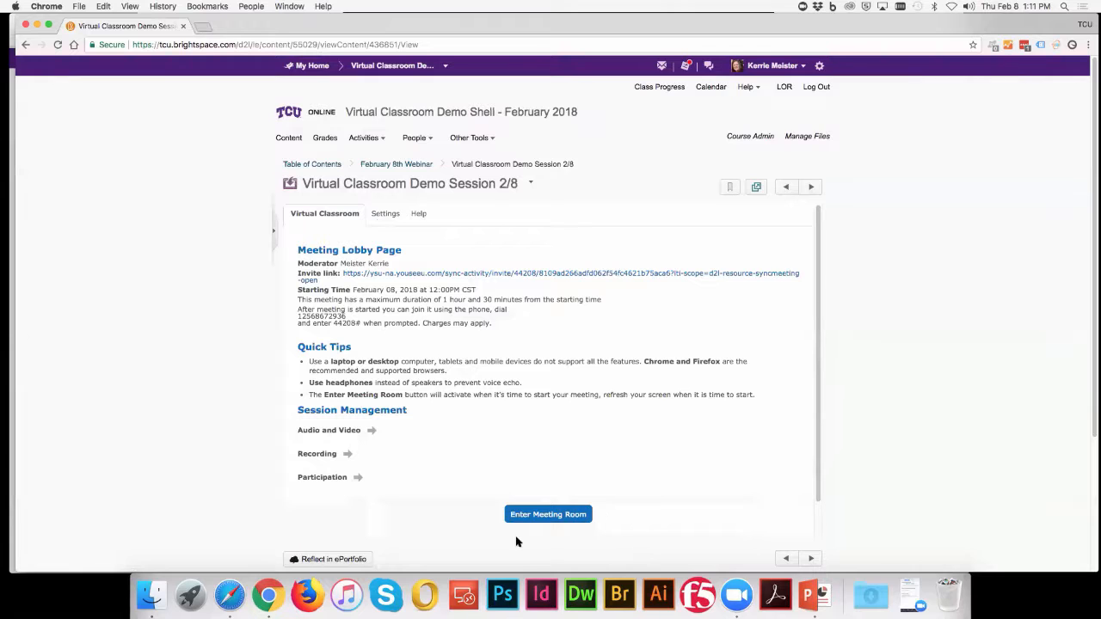
- Enter the meeting room with microphone audio, using Logitech USB Headset as microphone and speaker source, and play the test sound before joining
click(547, 515)
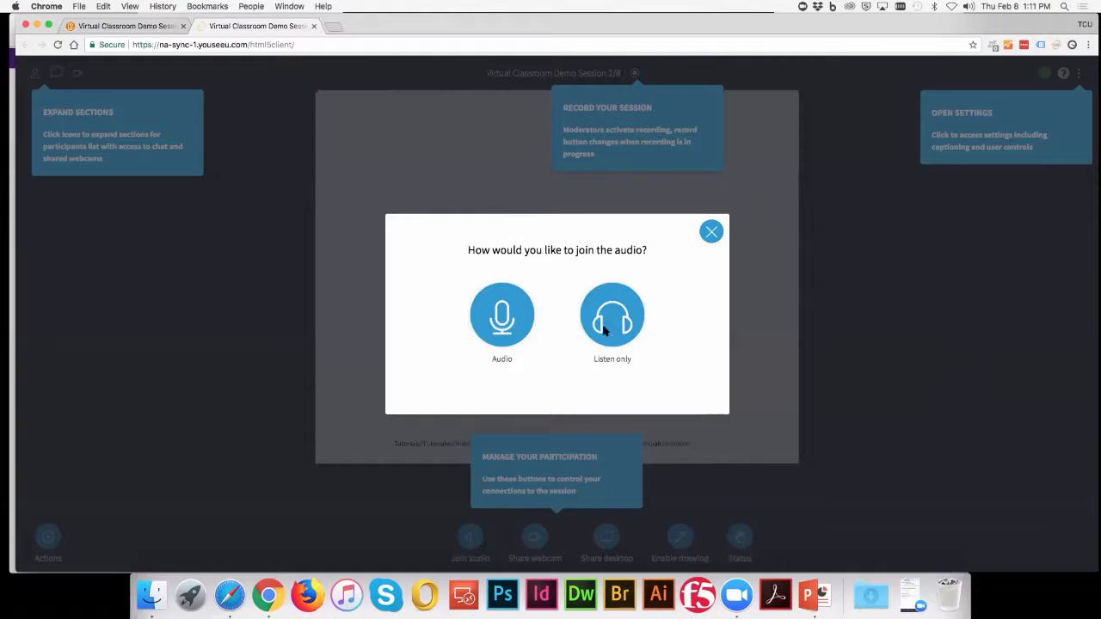
click(504, 318)
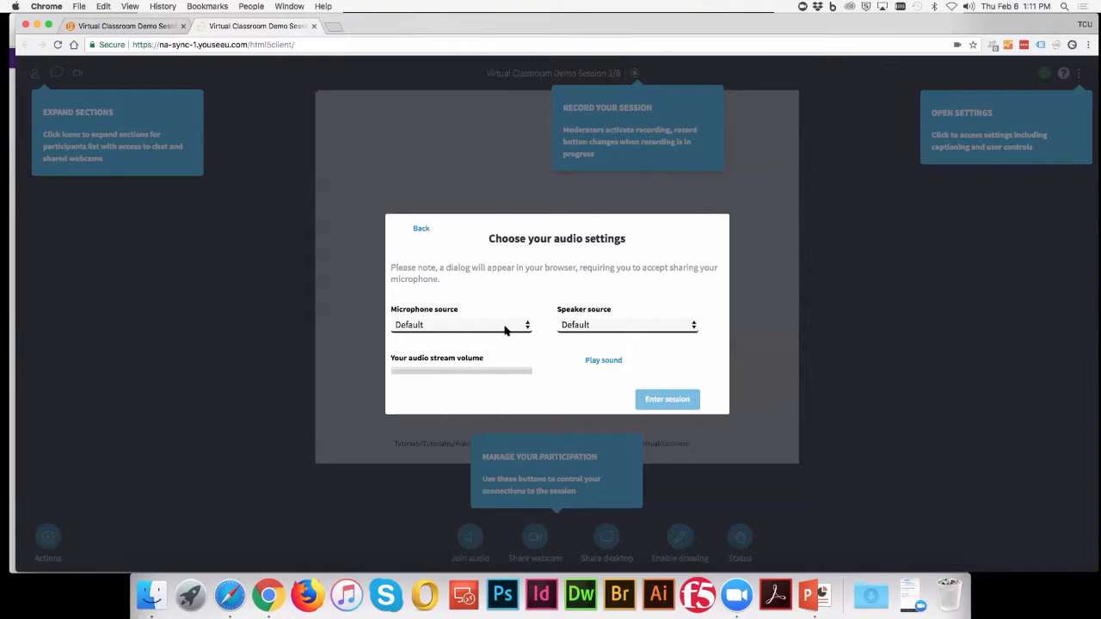
click(504, 326)
click(504, 351)
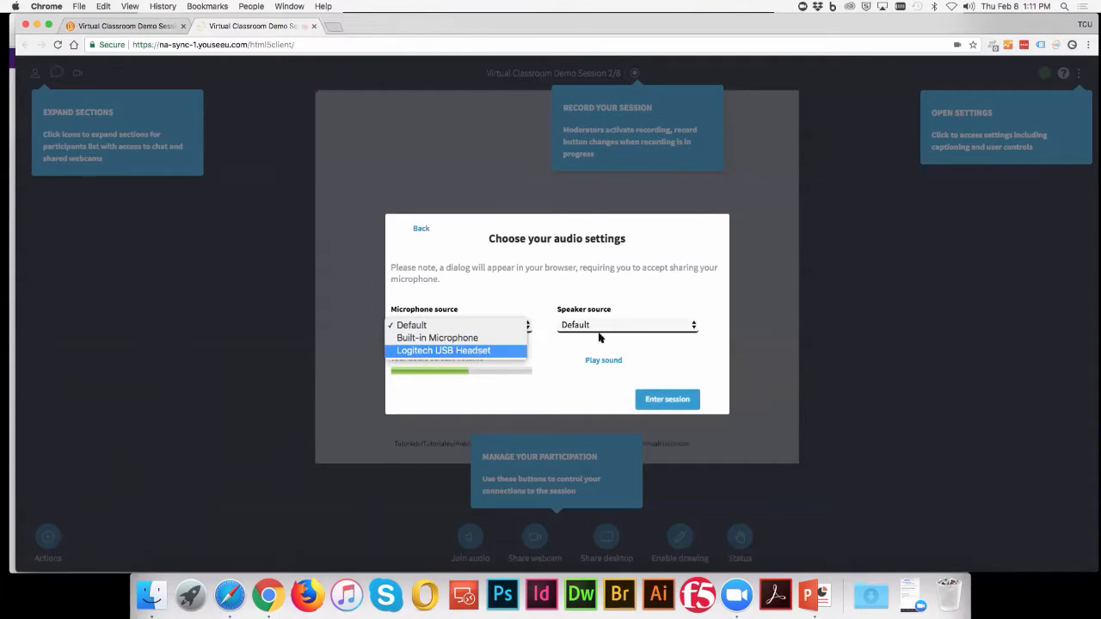
click(615, 326)
click(609, 350)
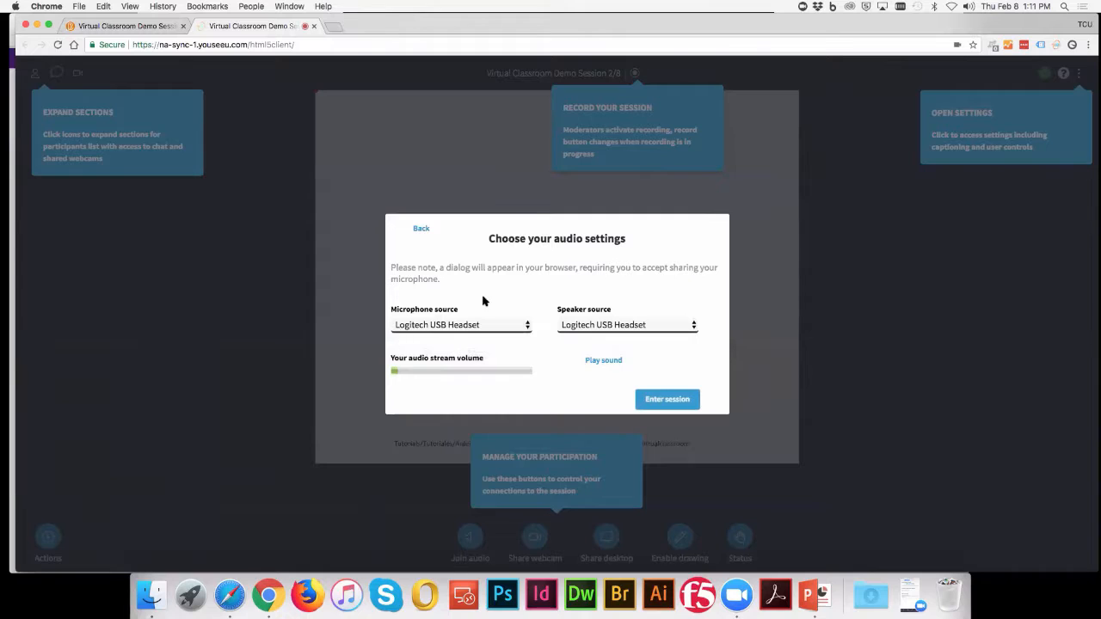
click(603, 361)
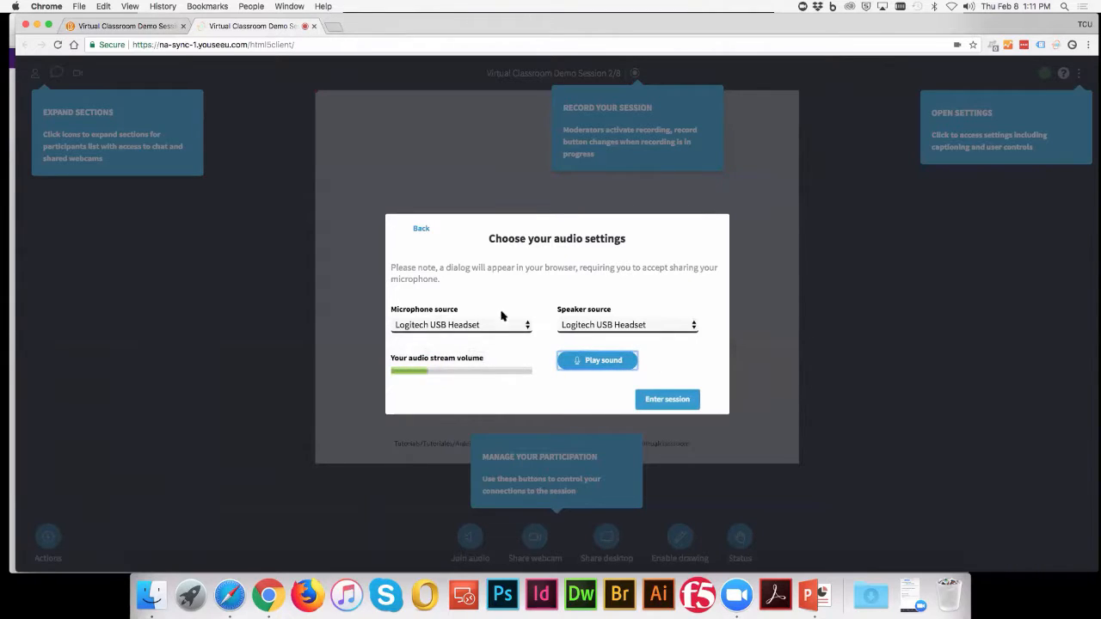
click(693, 401)
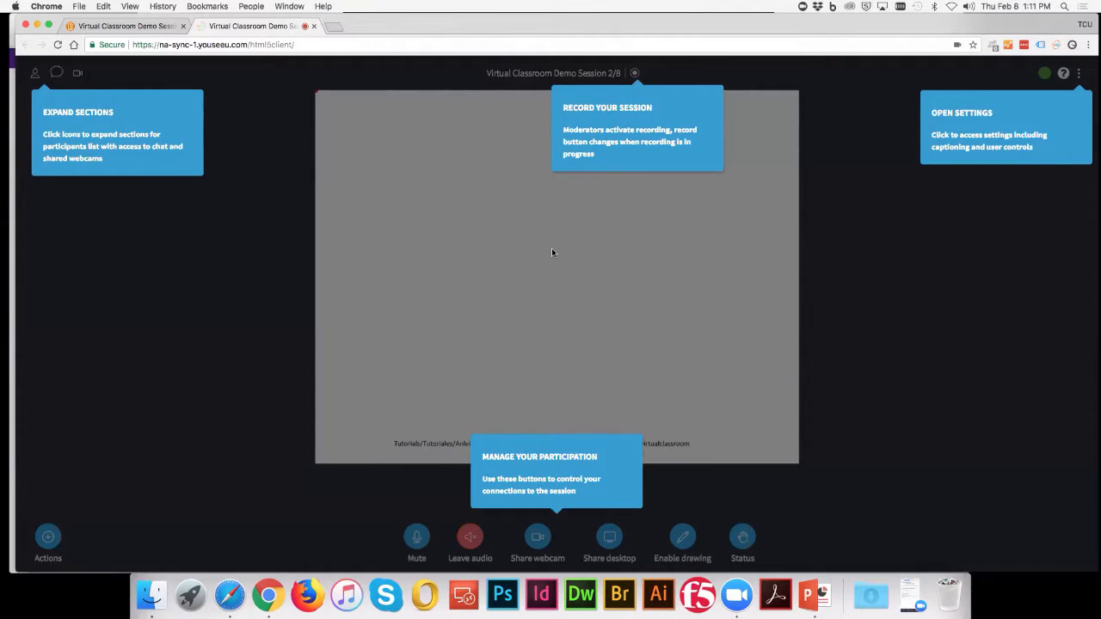
- Dismiss the introductory tips overlay and mute the microphone
click(267, 463)
click(417, 537)
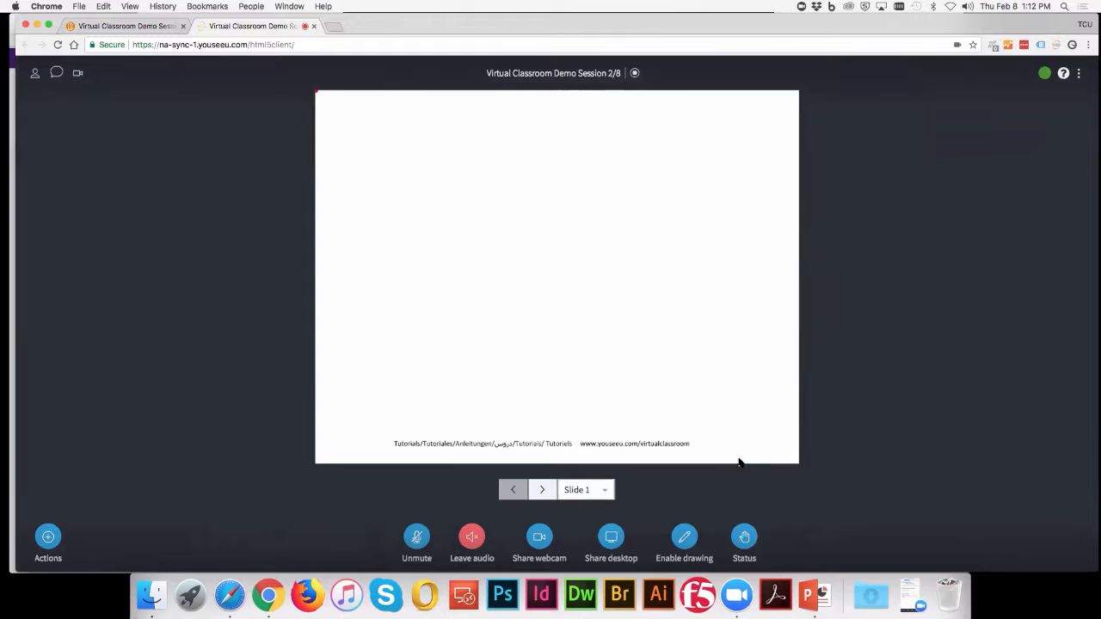
- Show the meeting room's help tips overlay and dismiss it
click(1064, 75)
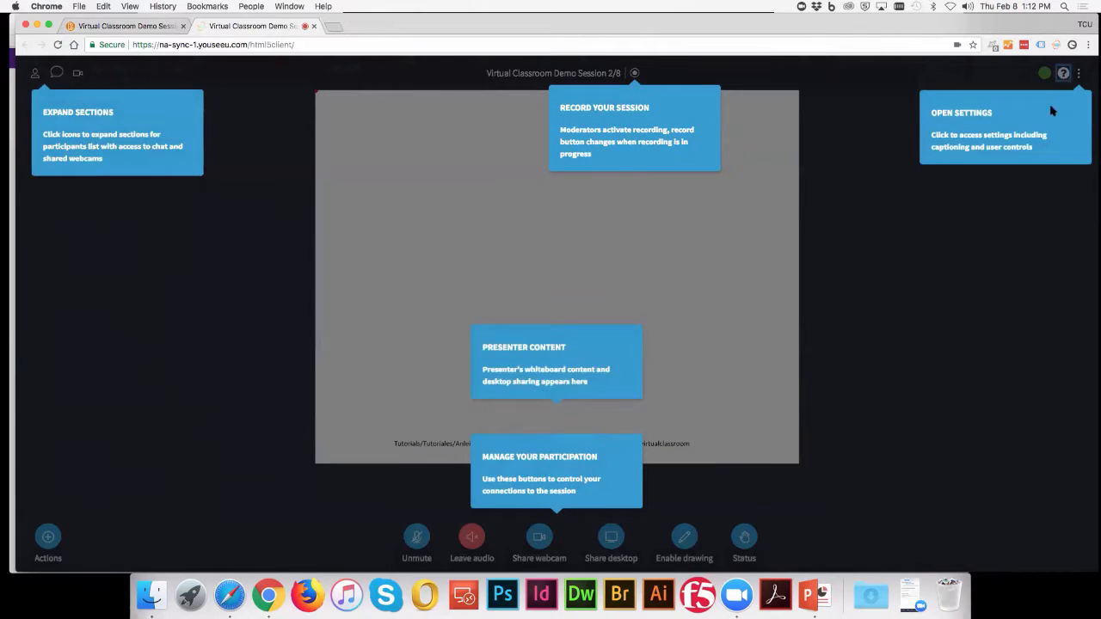
click(1080, 77)
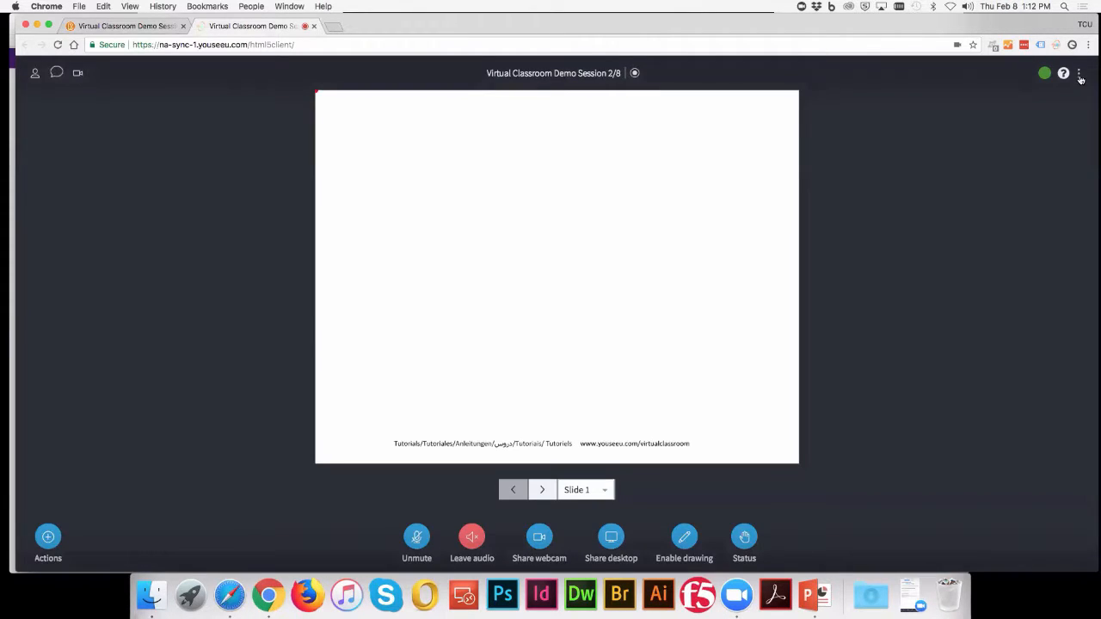
- Review the session's application, closed captions and participant settings, try locking participants' webcams, and discard the changes
click(1080, 76)
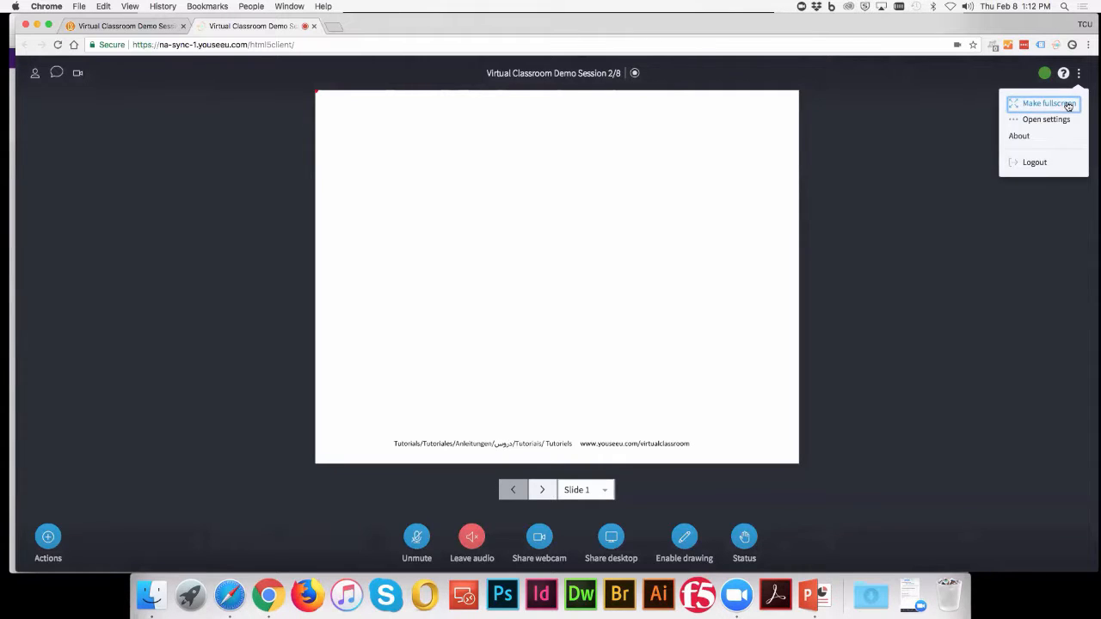
click(1032, 121)
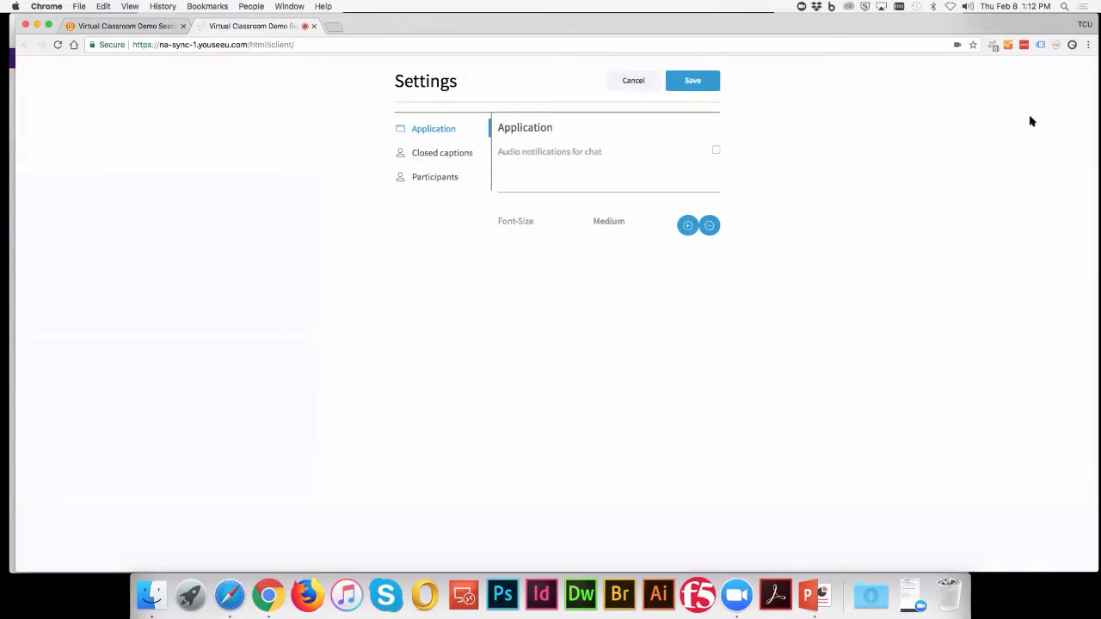
click(432, 152)
click(443, 171)
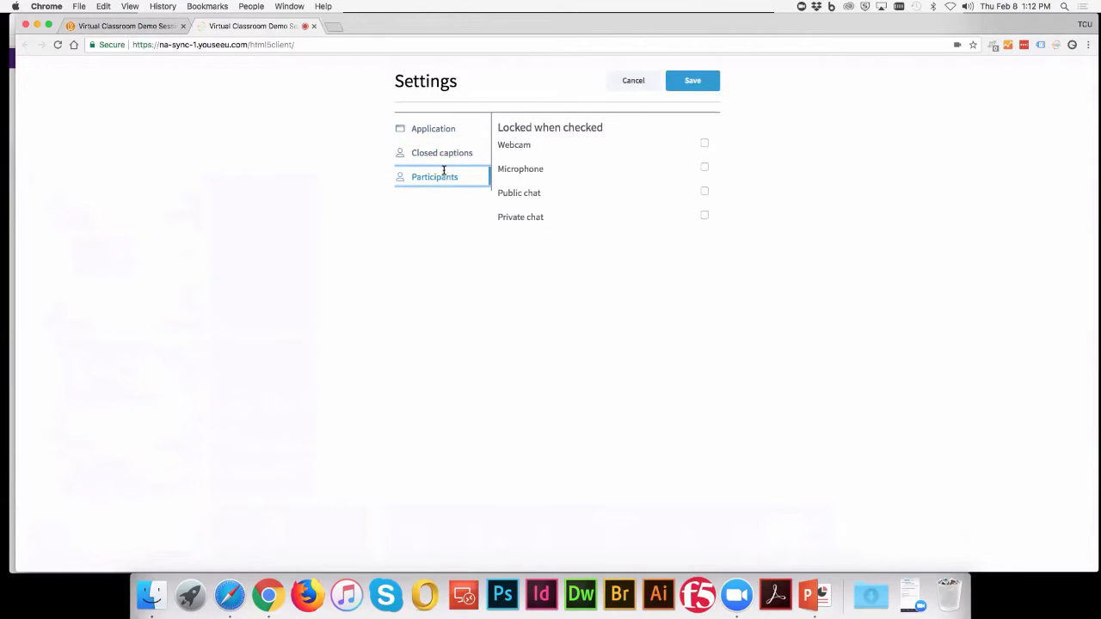
click(705, 144)
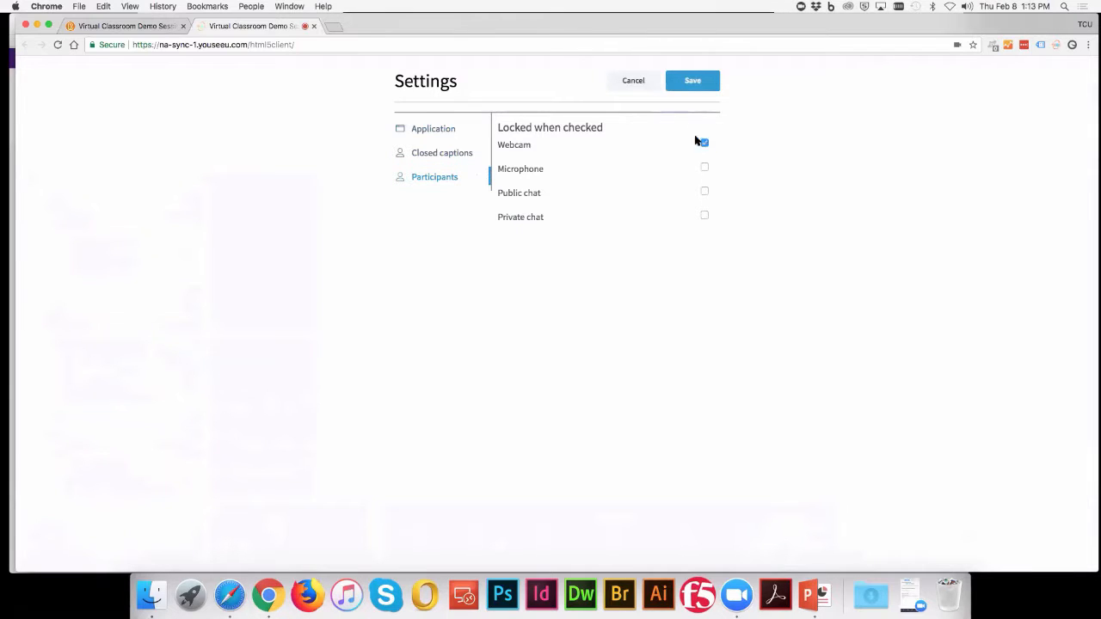
click(633, 80)
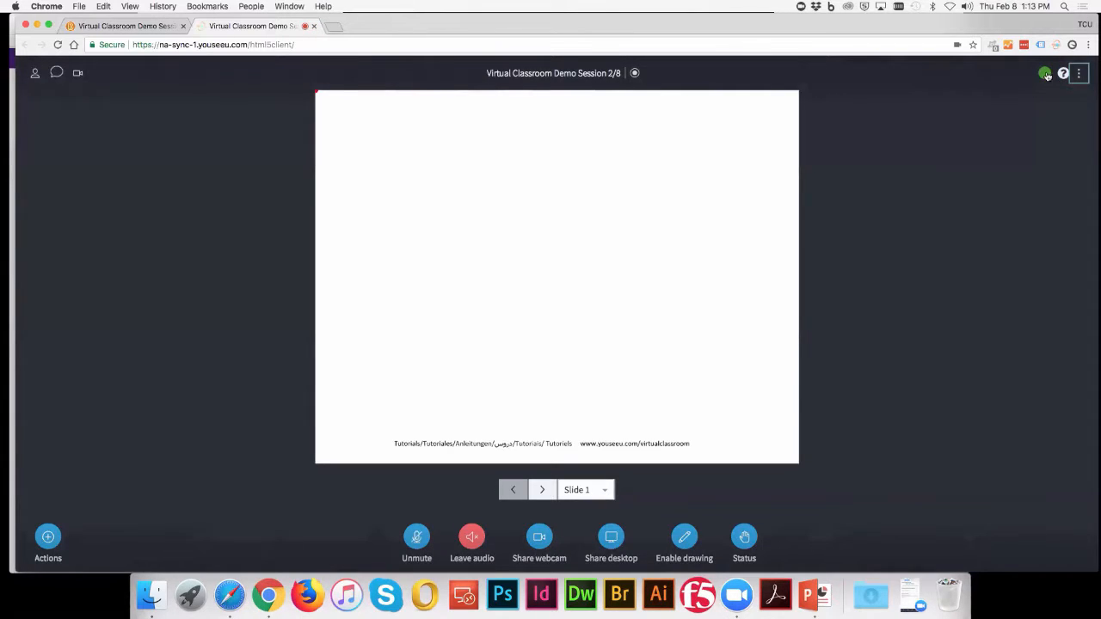
- Check the meeting room's more-options list and the current connection speed, and close both
click(1079, 73)
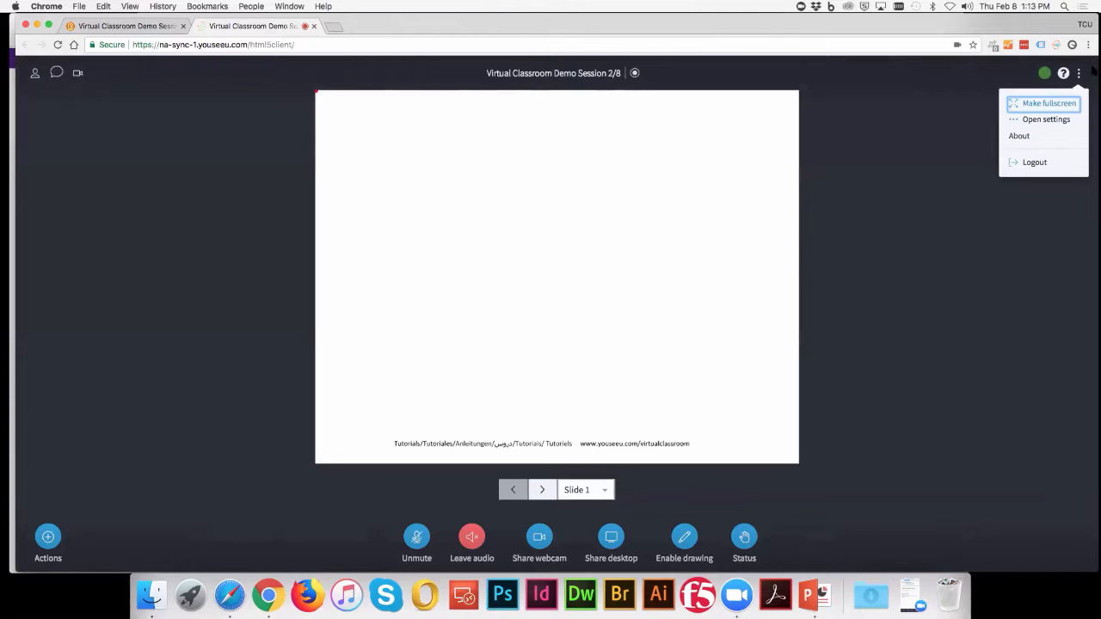
click(1080, 75)
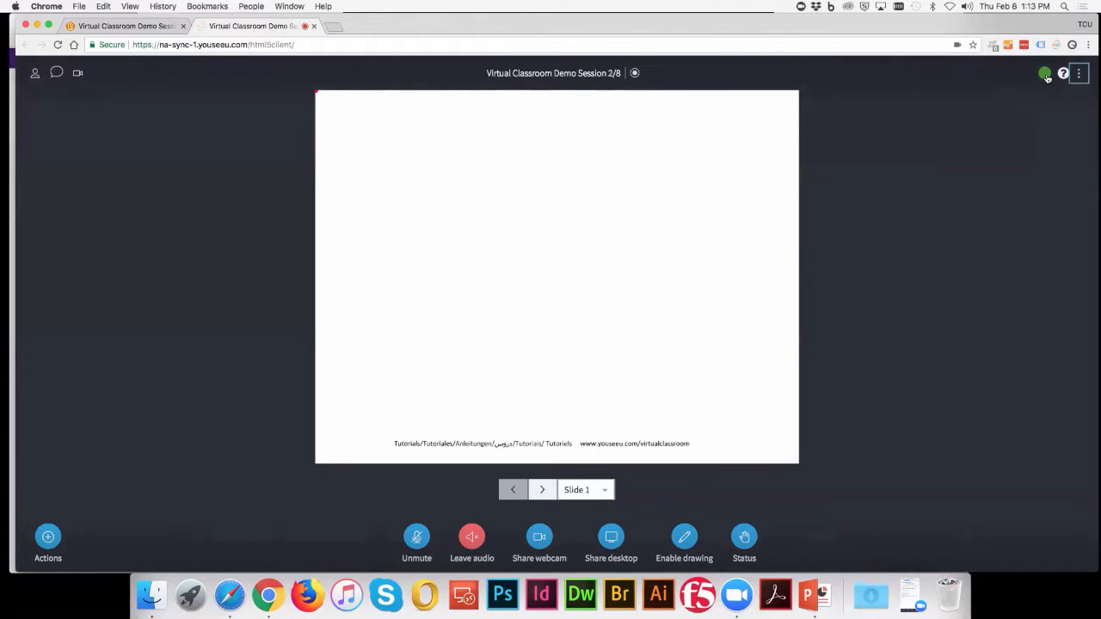
click(1046, 77)
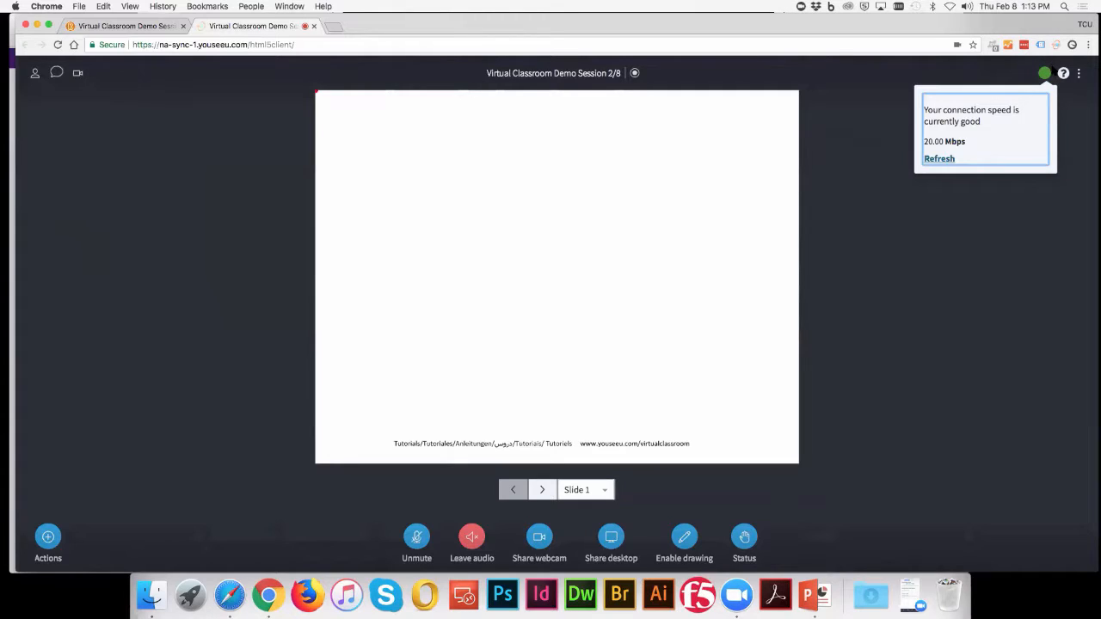
click(1045, 77)
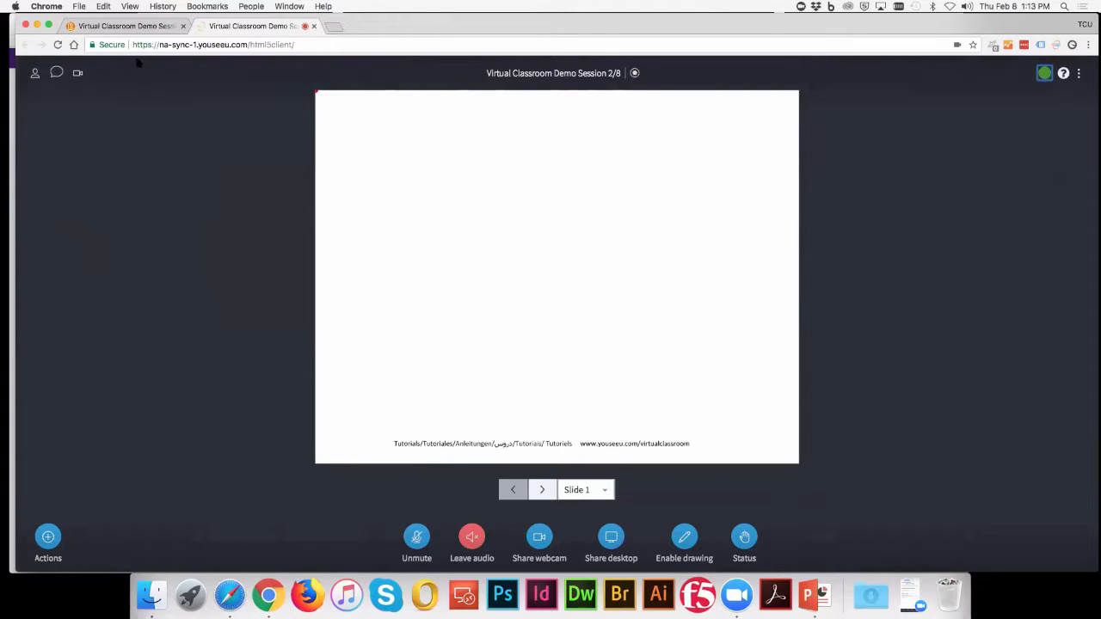
- Start recording the session and share the webcam with the shared videos pane open
click(635, 74)
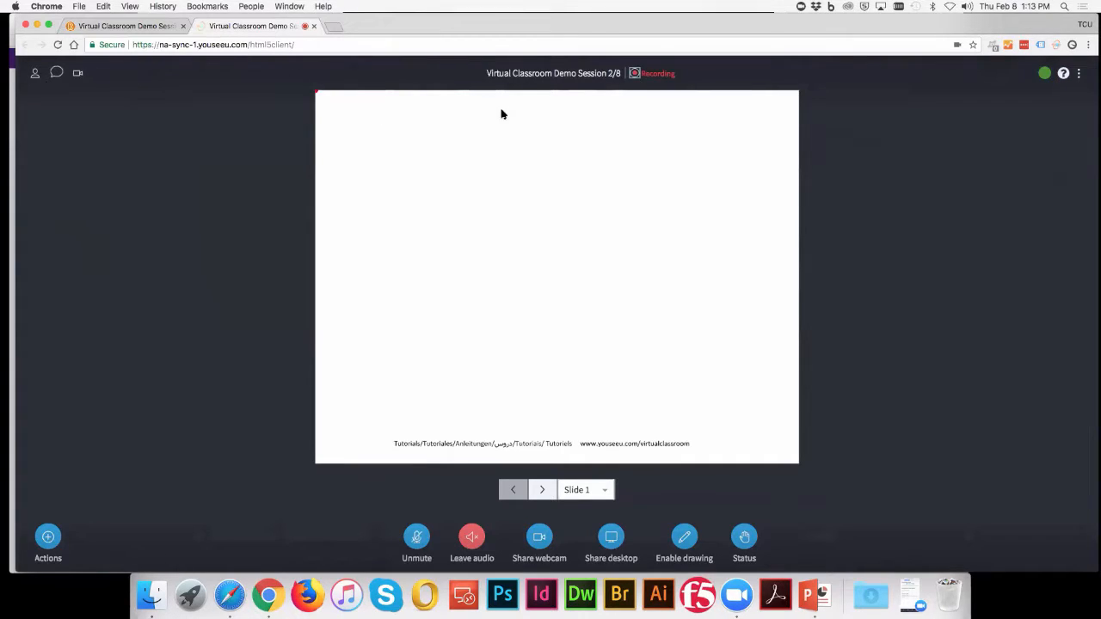
click(78, 76)
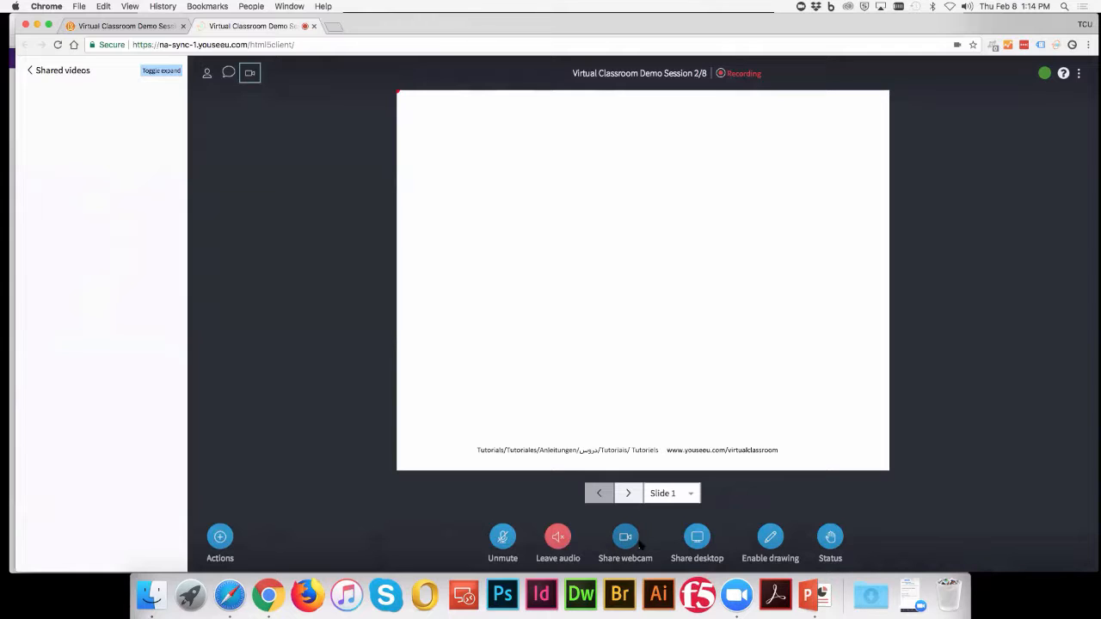
click(625, 539)
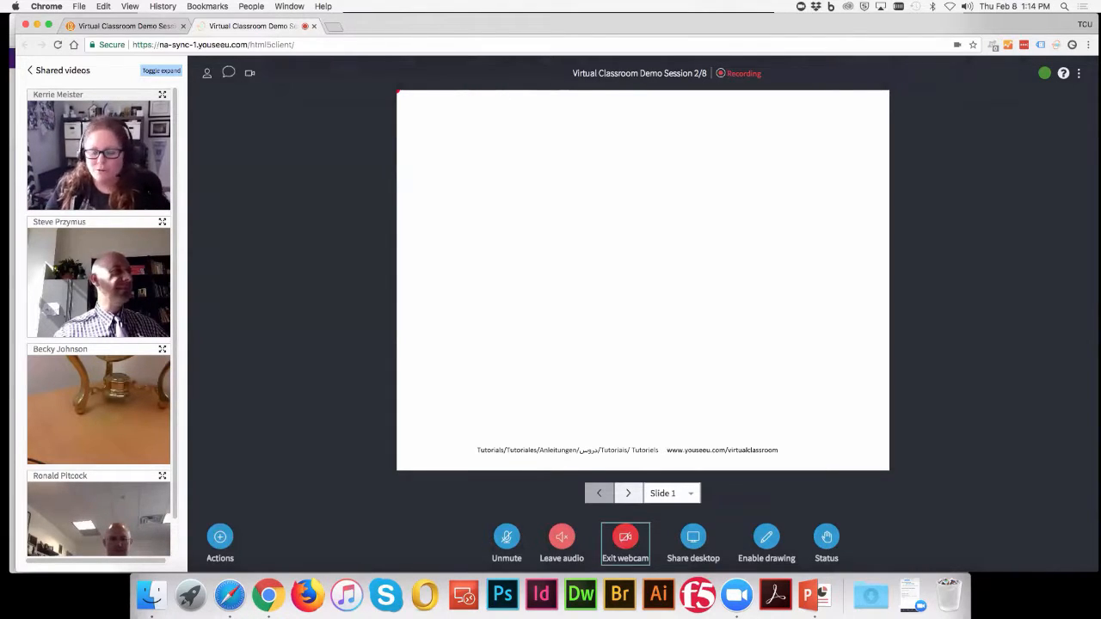
- Look through the participants' shared webcam videos, then toggle the shared videos pane and leave it hidden
scroll(169, 237, down, 2)
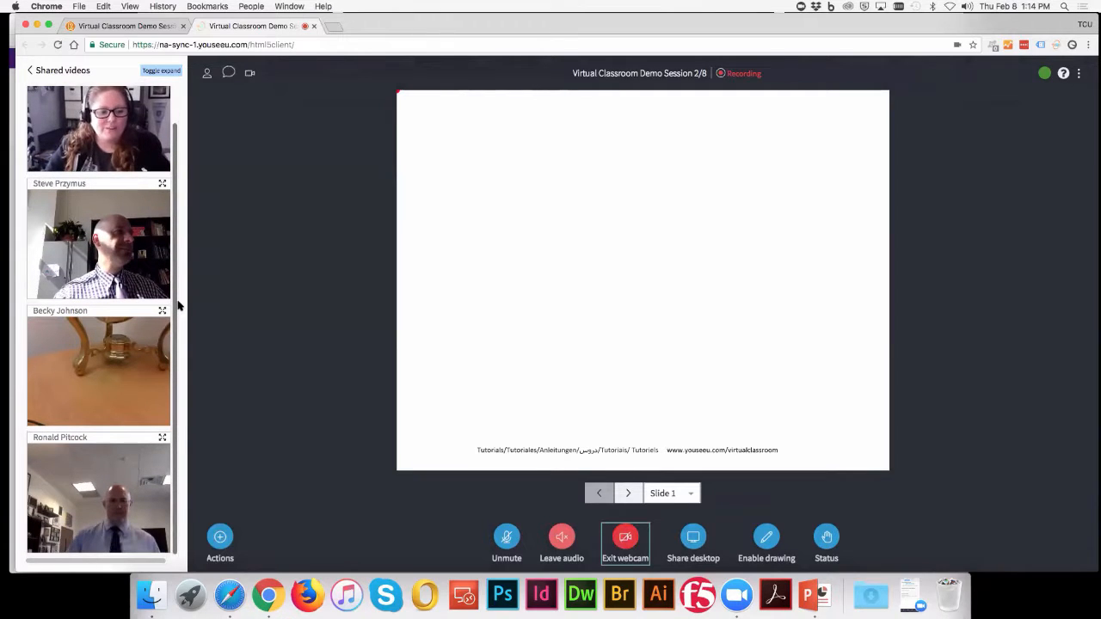
scroll(178, 289, up, 2)
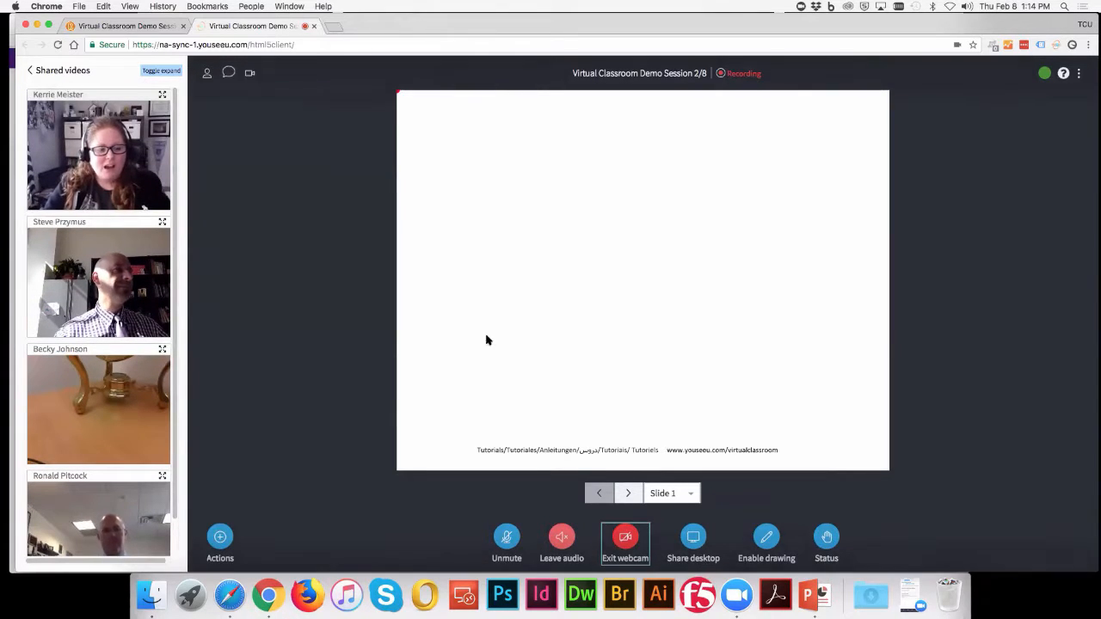
click(70, 72)
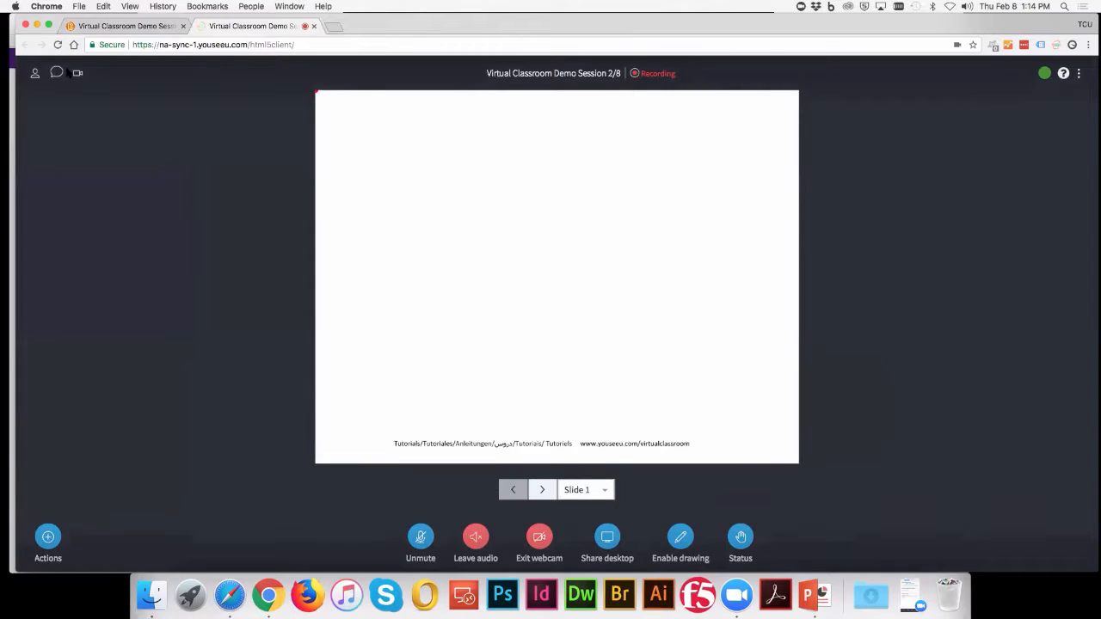
click(77, 73)
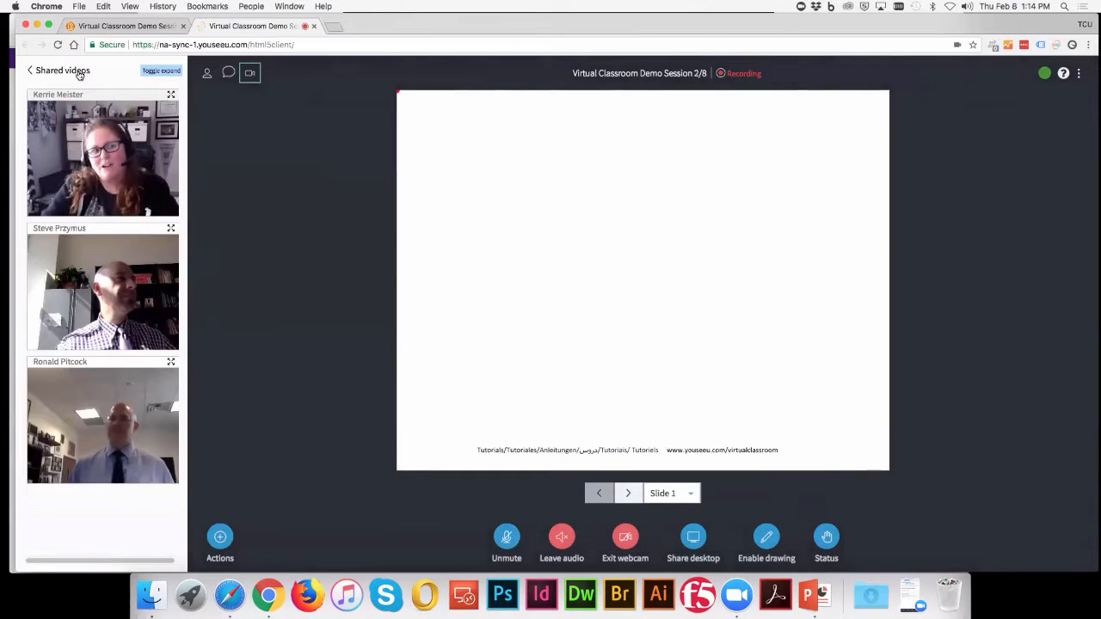
click(79, 74)
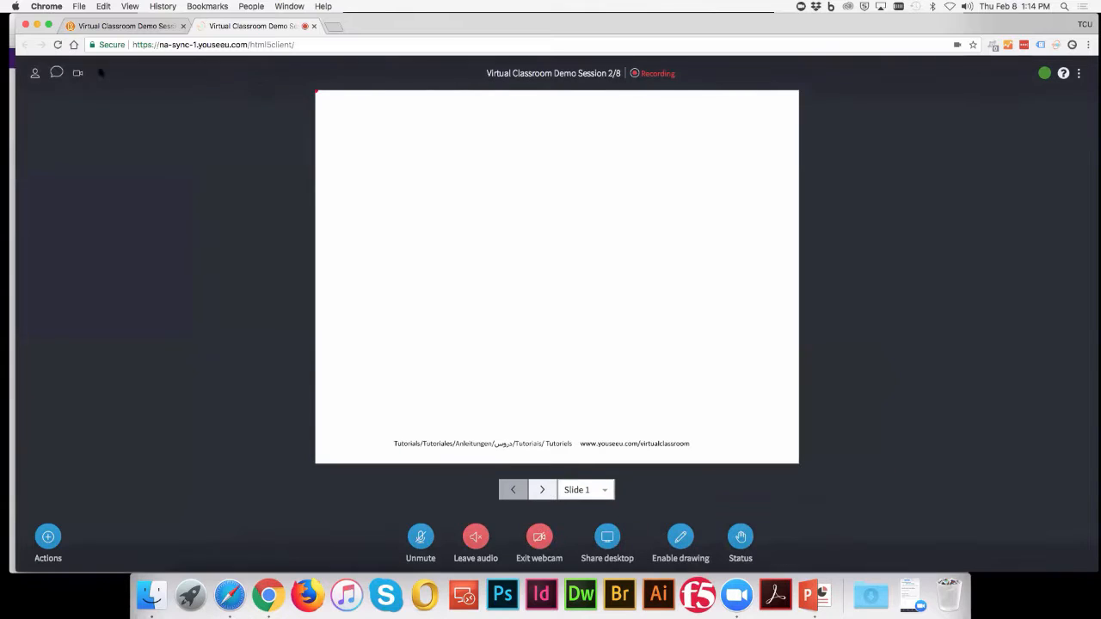
- Send the message "Hello!" in the session's public chat
click(57, 73)
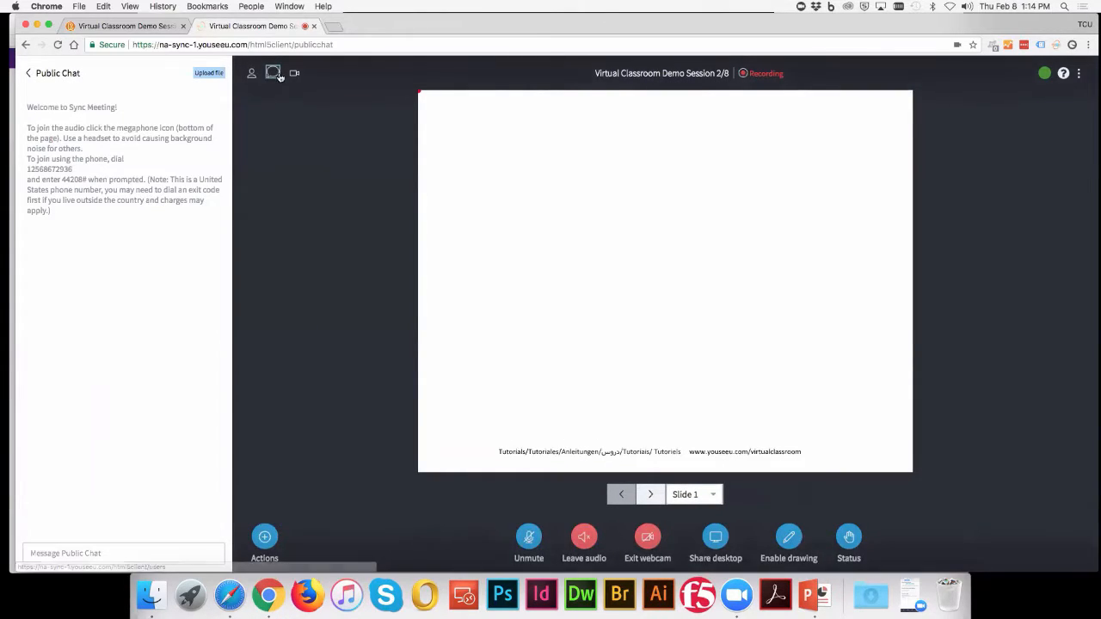
click(133, 551)
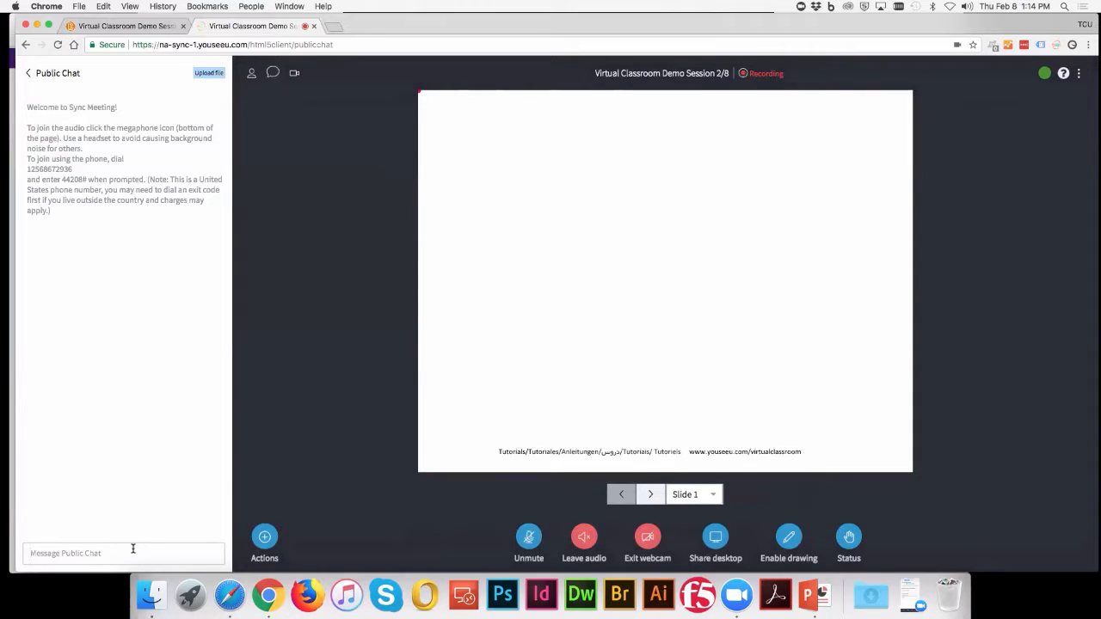
text(Hello!)
key(Return)
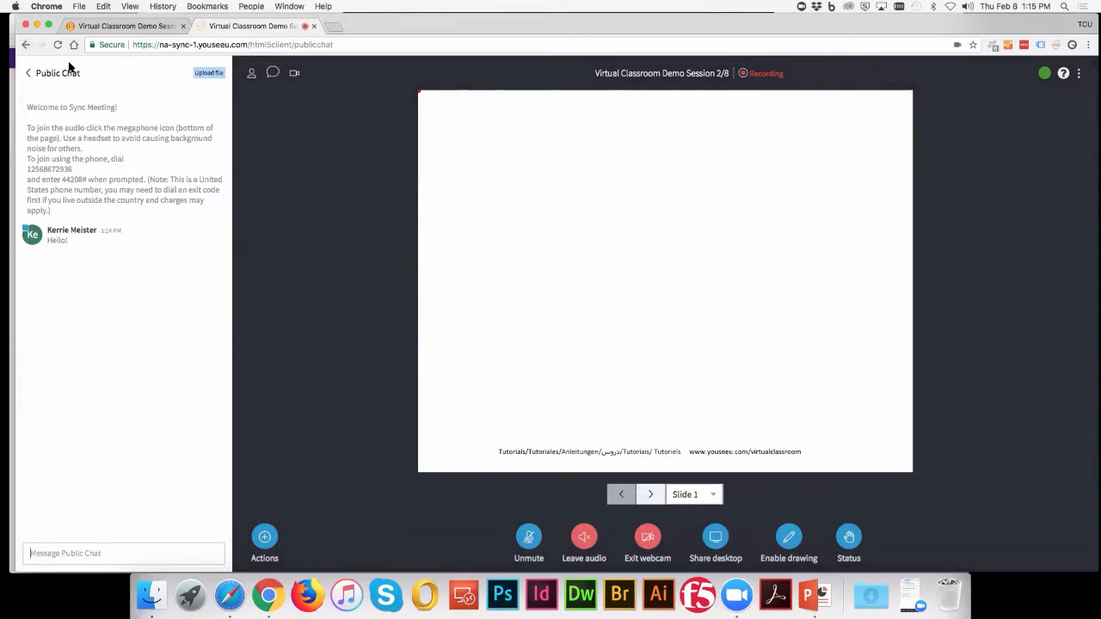
- Upload Virtual Classroom Webinar.pdf to the public chat from the WEBINAR - Virtual Classroom folder in Box Sync
click(214, 74)
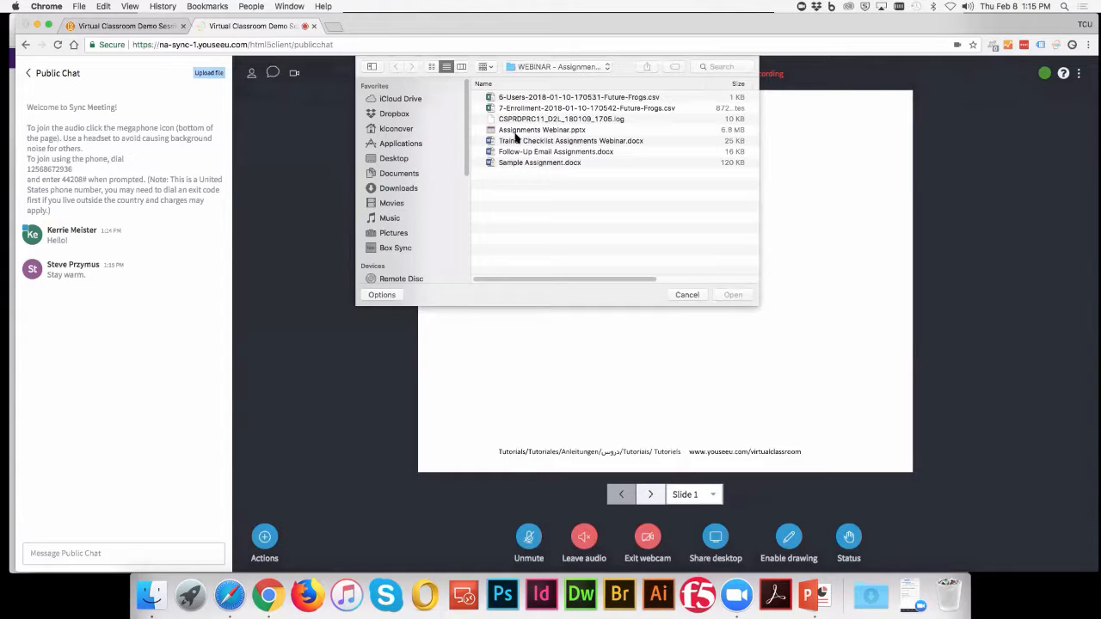
click(571, 68)
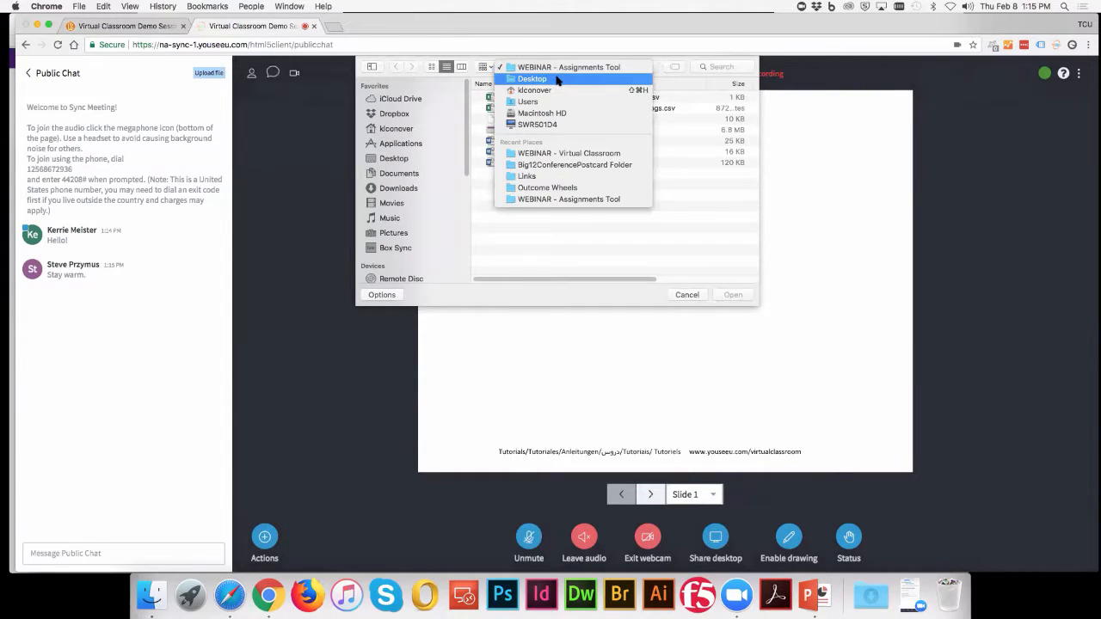
click(556, 79)
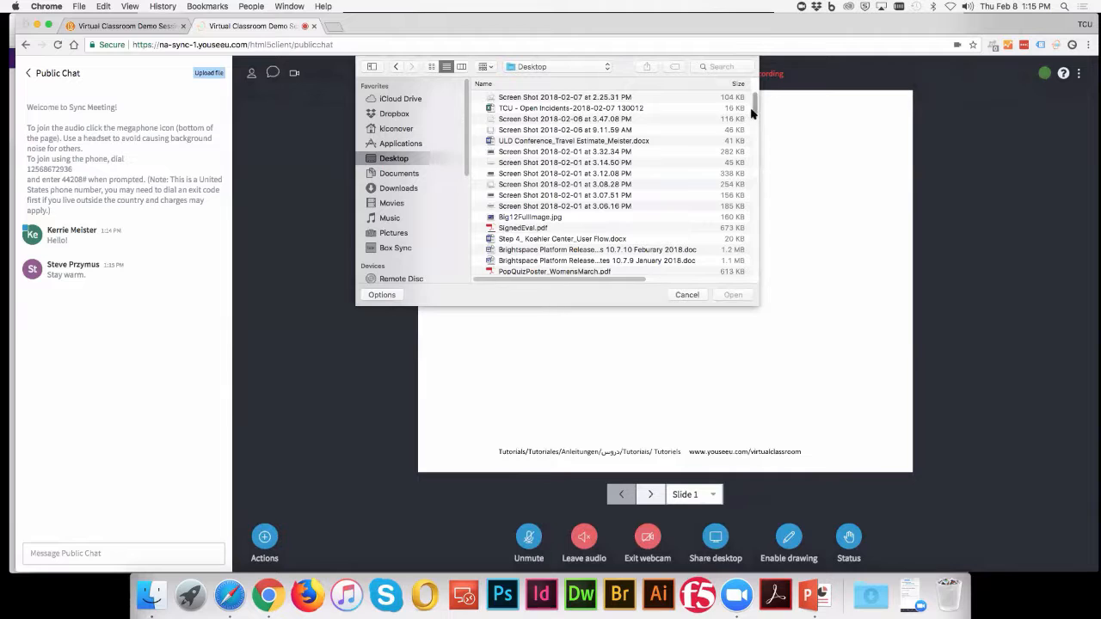
scroll(752, 112, down, 5)
scroll(751, 113, up, 5)
click(400, 248)
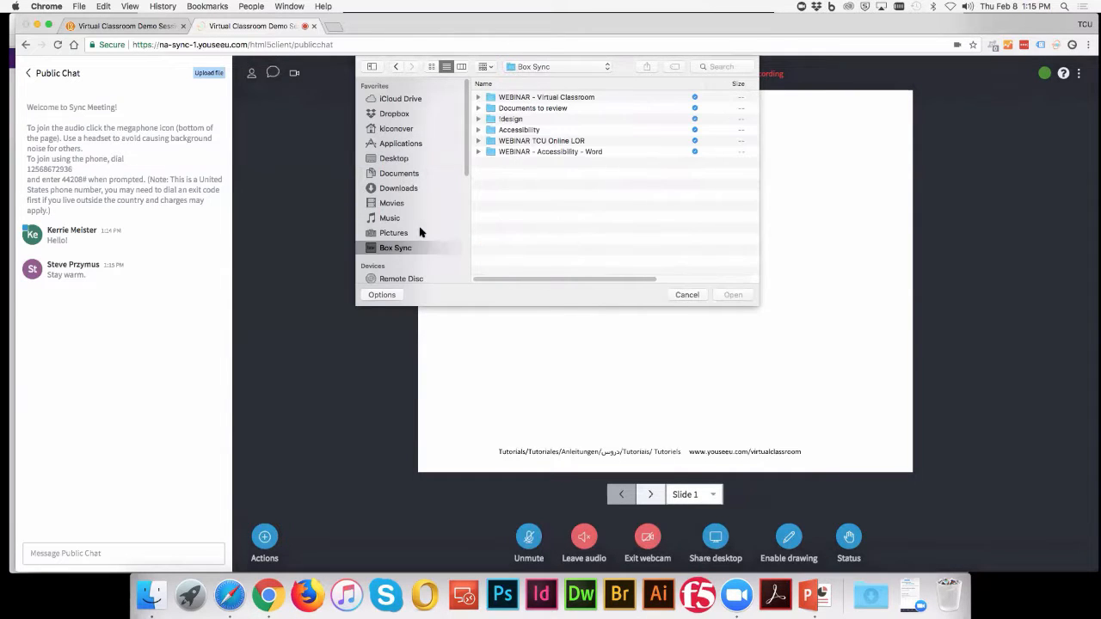
click(548, 144)
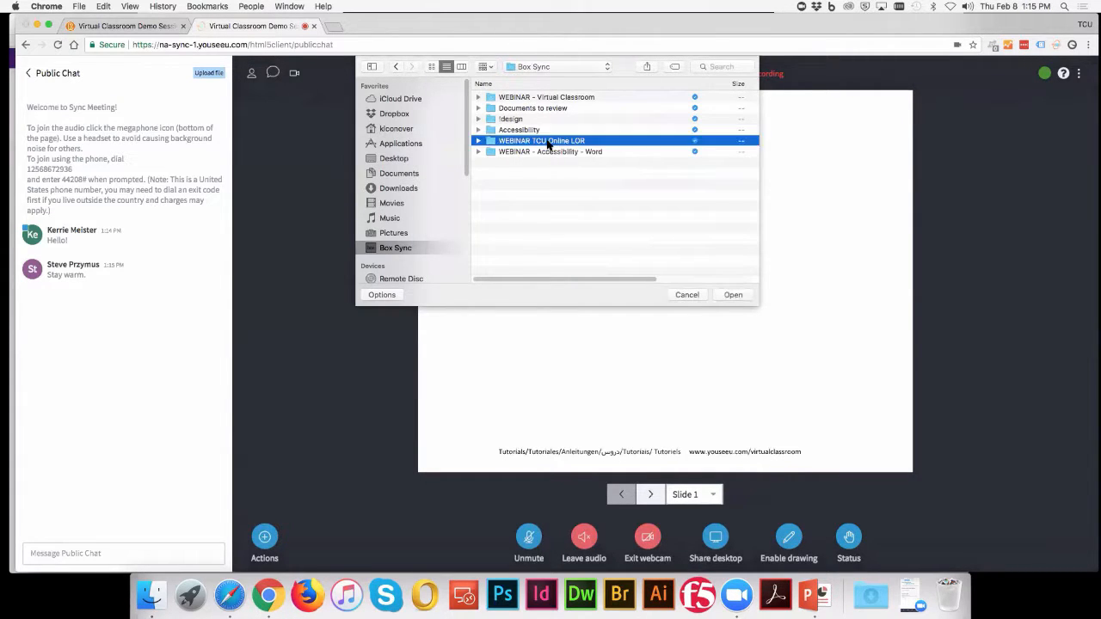
click(552, 152)
click(540, 100)
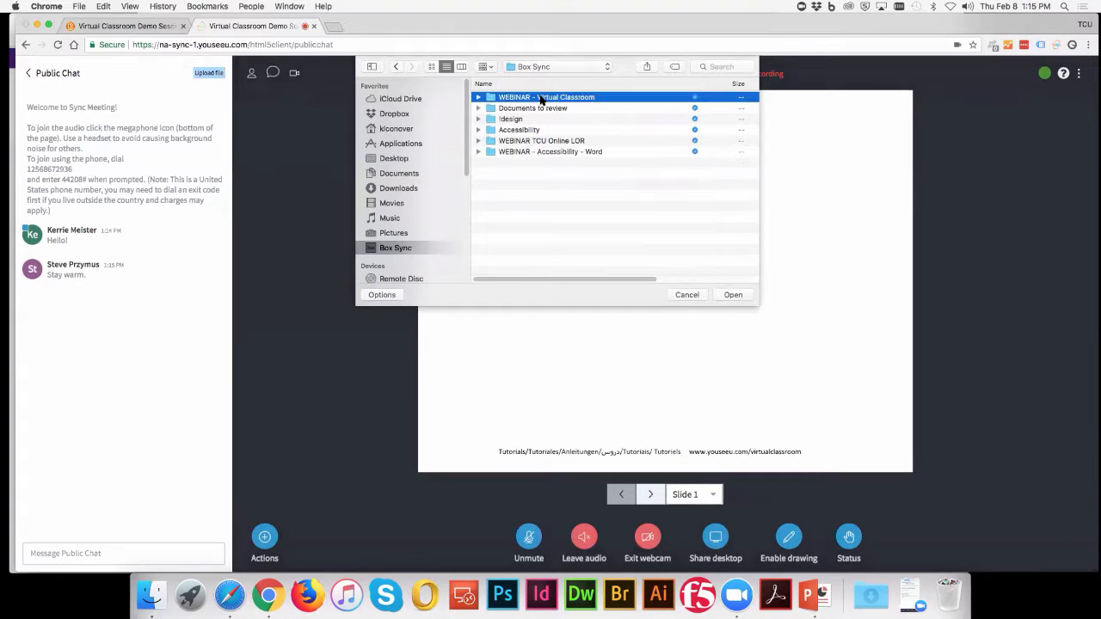
double_click(540, 100)
click(526, 102)
click(731, 295)
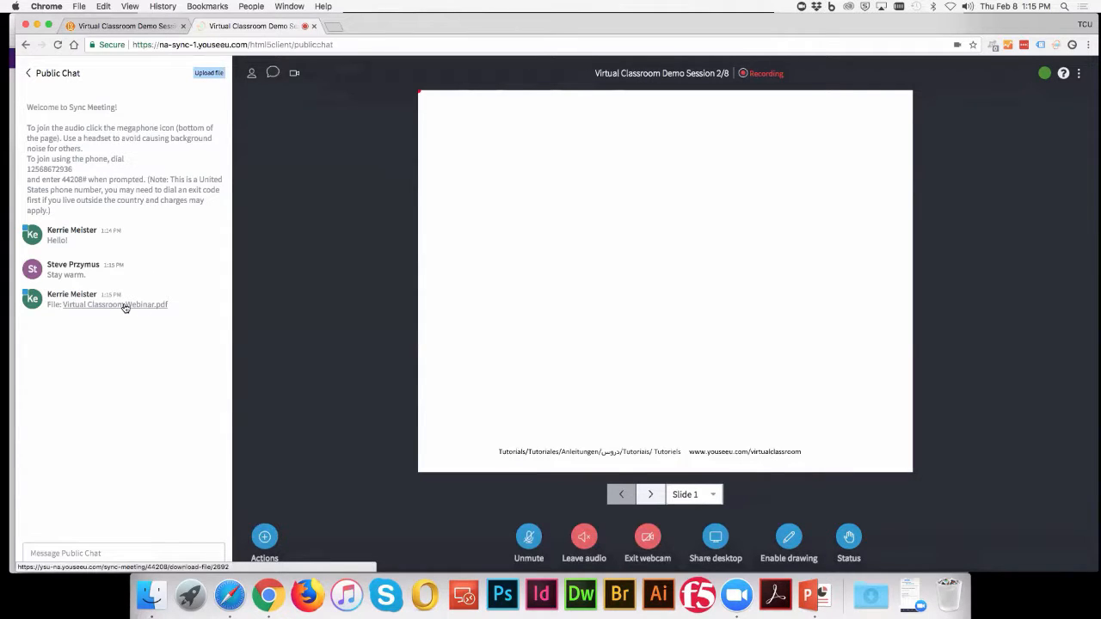
- Show the participants list, open a private chat with the second listed participant, and close that chat without sending a message
click(252, 74)
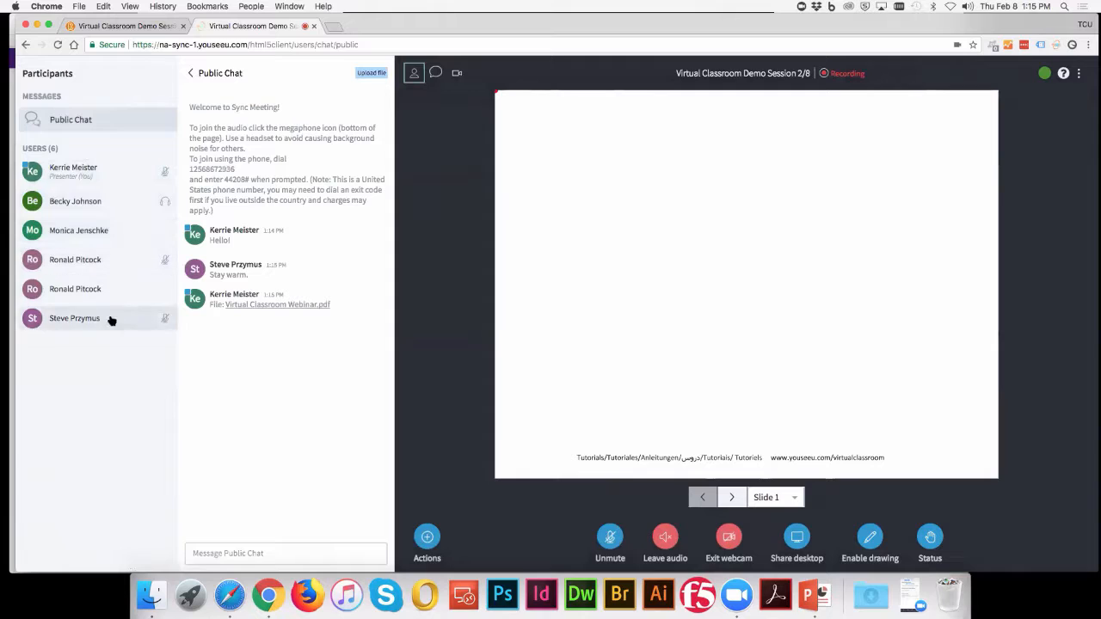
click(86, 201)
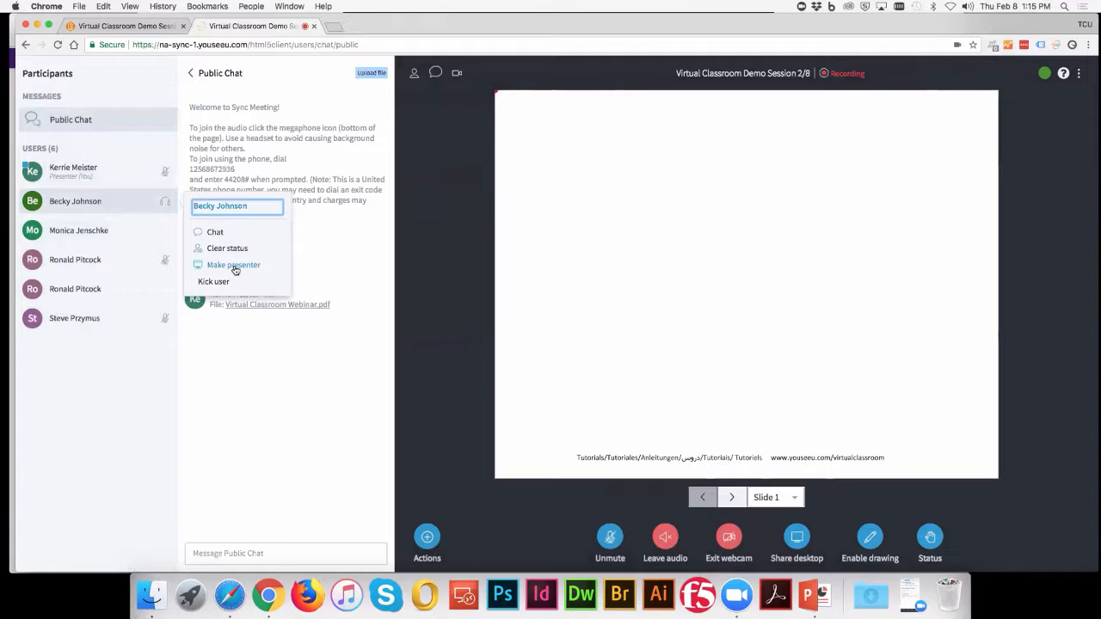
click(217, 232)
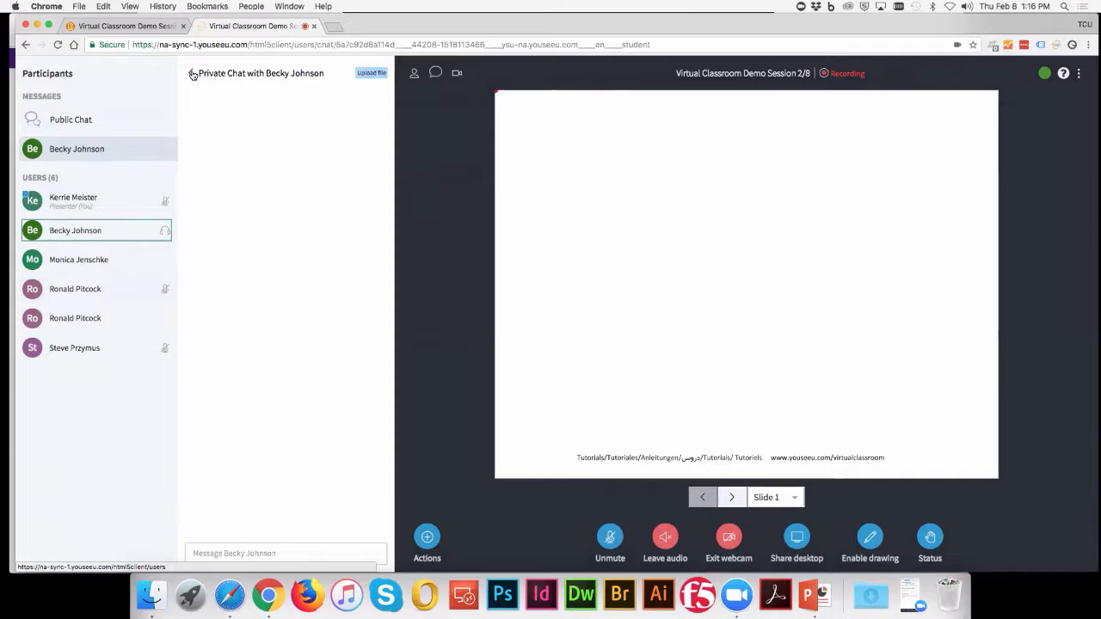
click(192, 74)
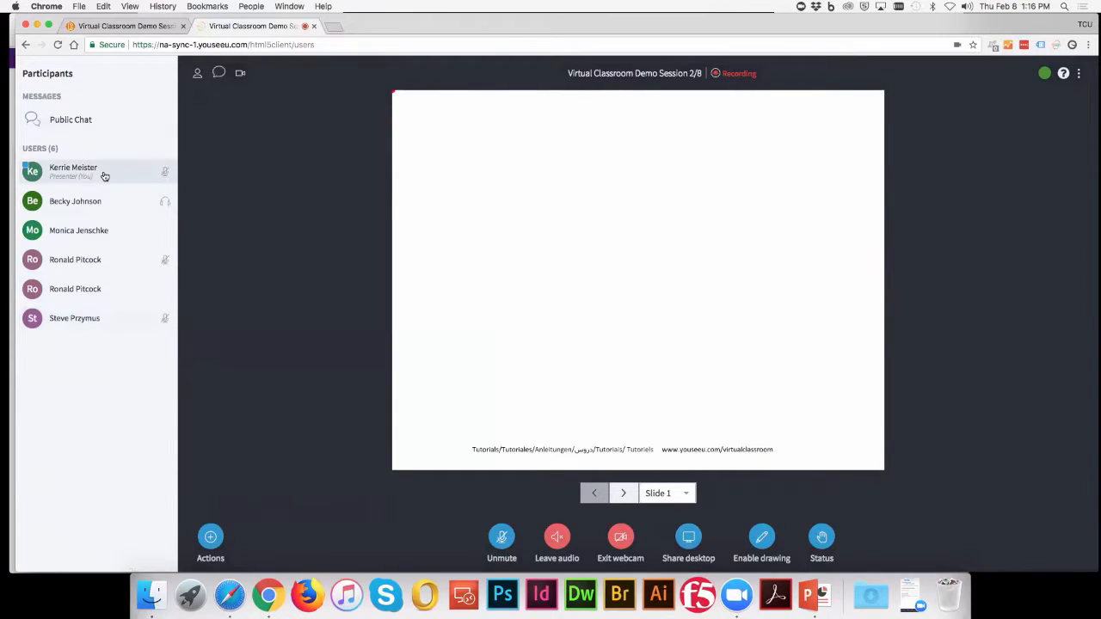
- Review the chat, audio, status, presenter and kick options available for the second, third and fourth listed participants
right_click(101, 199)
click(85, 202)
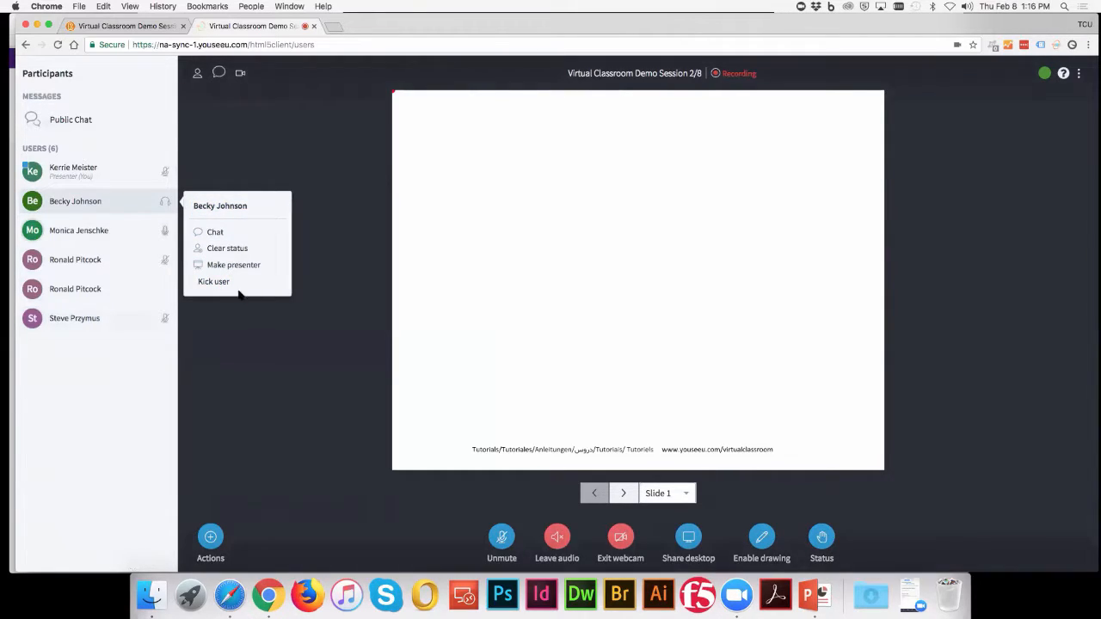
click(97, 228)
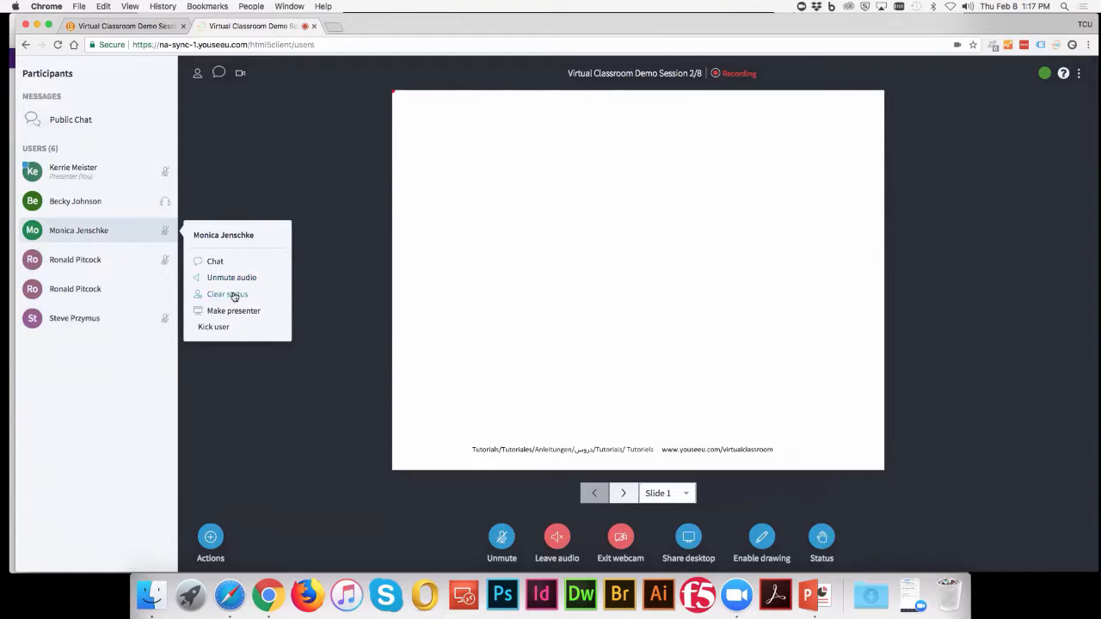
click(128, 262)
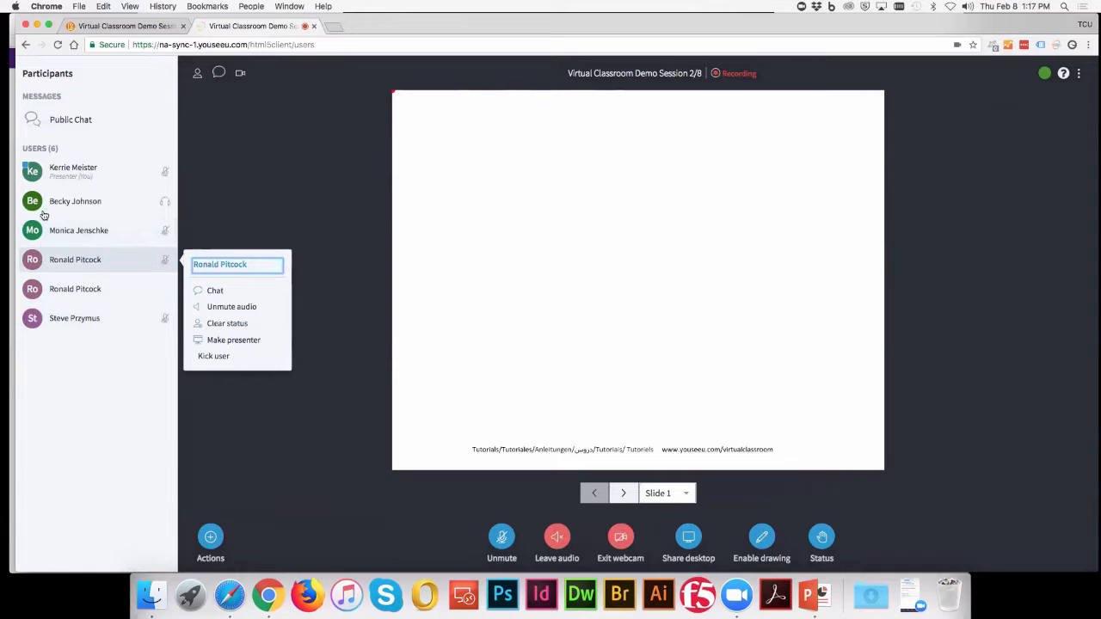
click(295, 175)
click(111, 262)
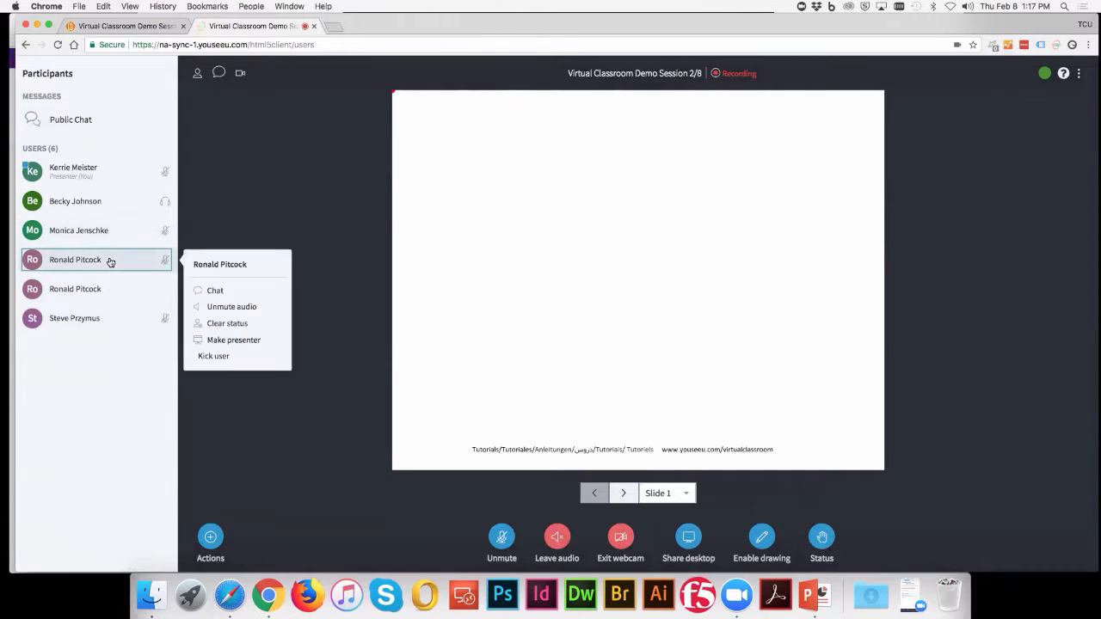
click(92, 265)
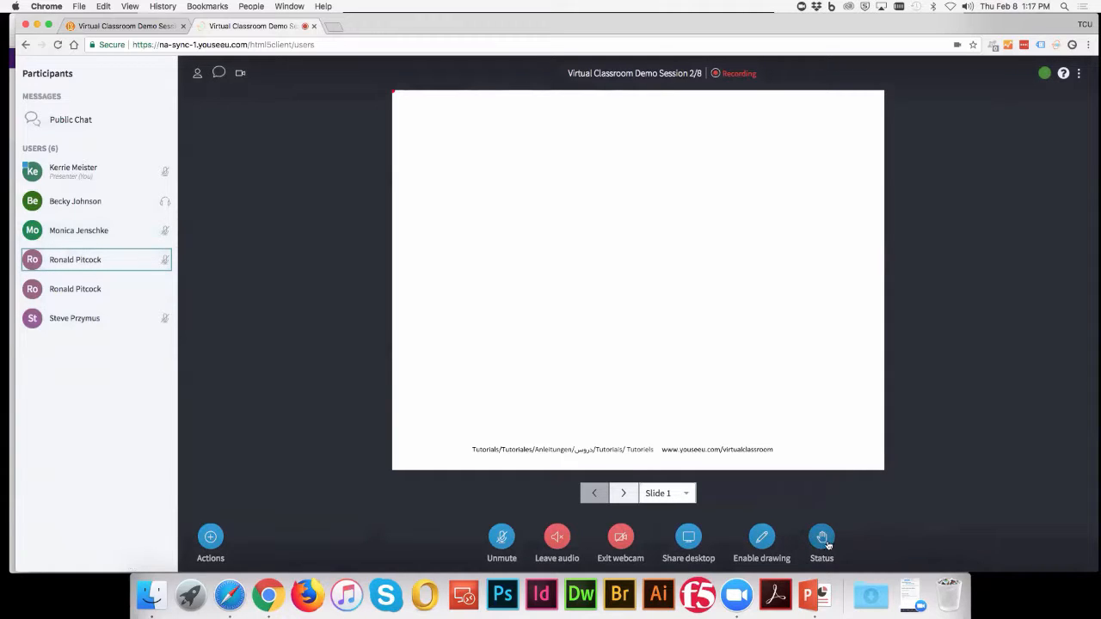
- Set the presenter's own status to Raise and clear it from the presenter's entry in the participants list
click(824, 539)
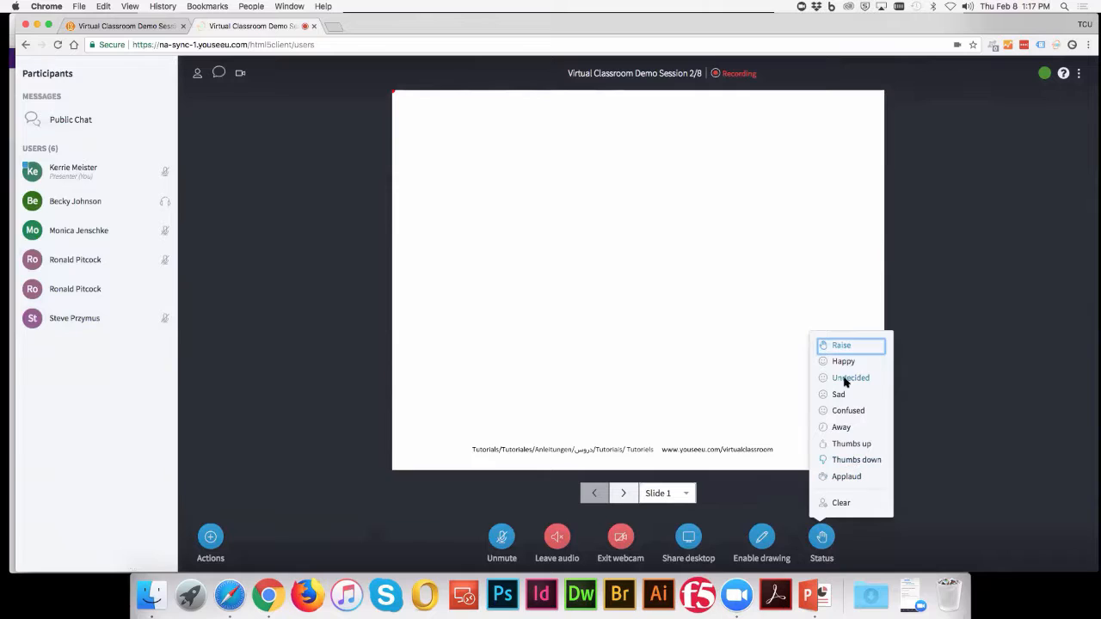
click(842, 346)
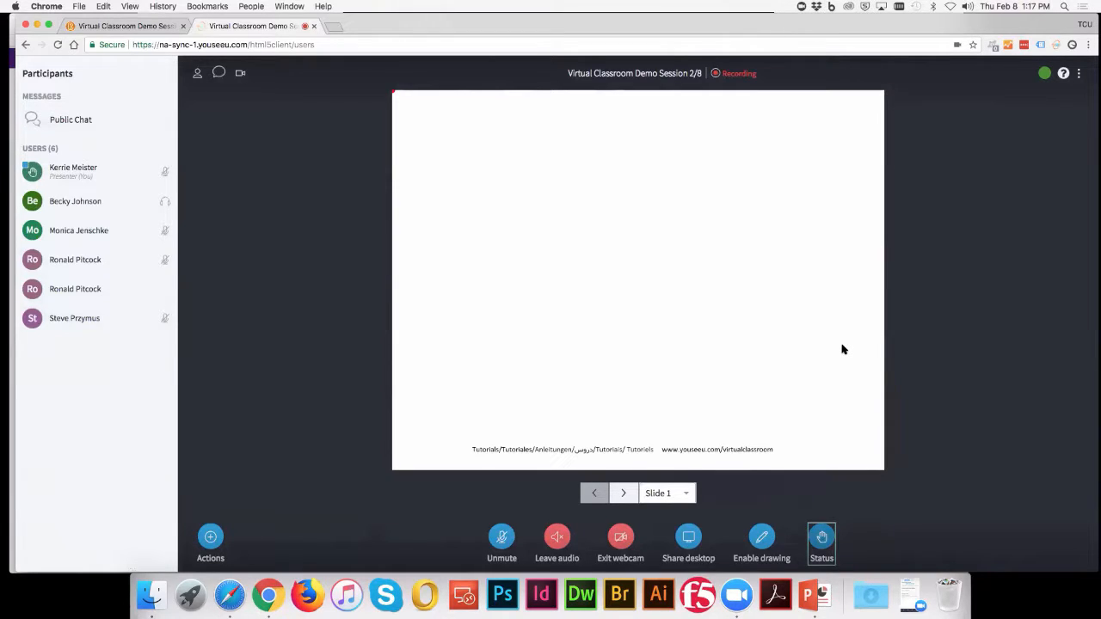
click(83, 172)
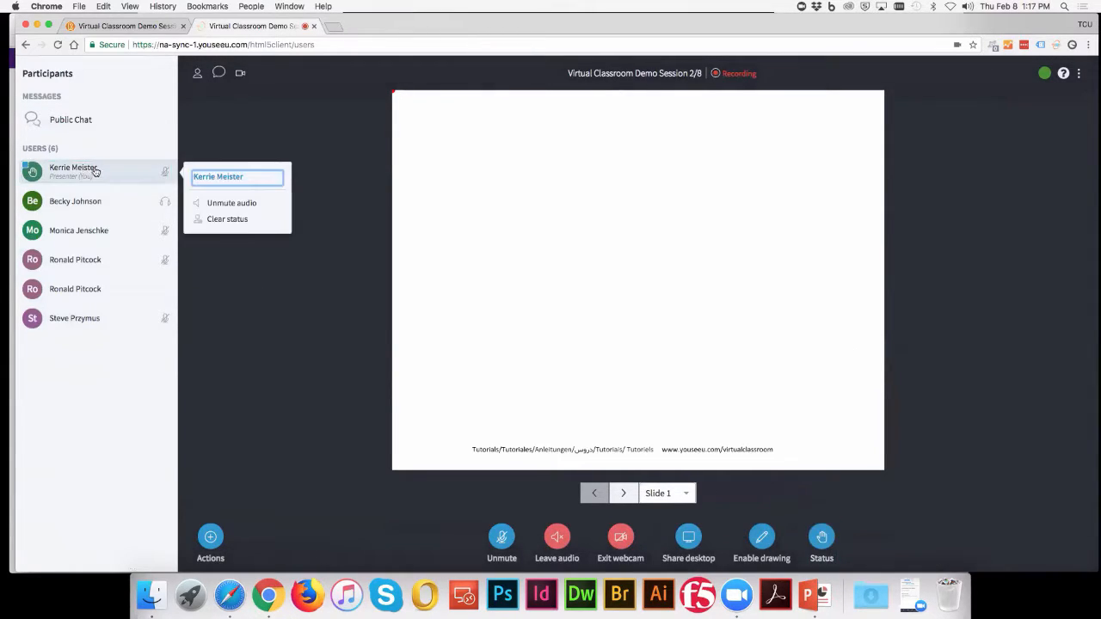
click(222, 219)
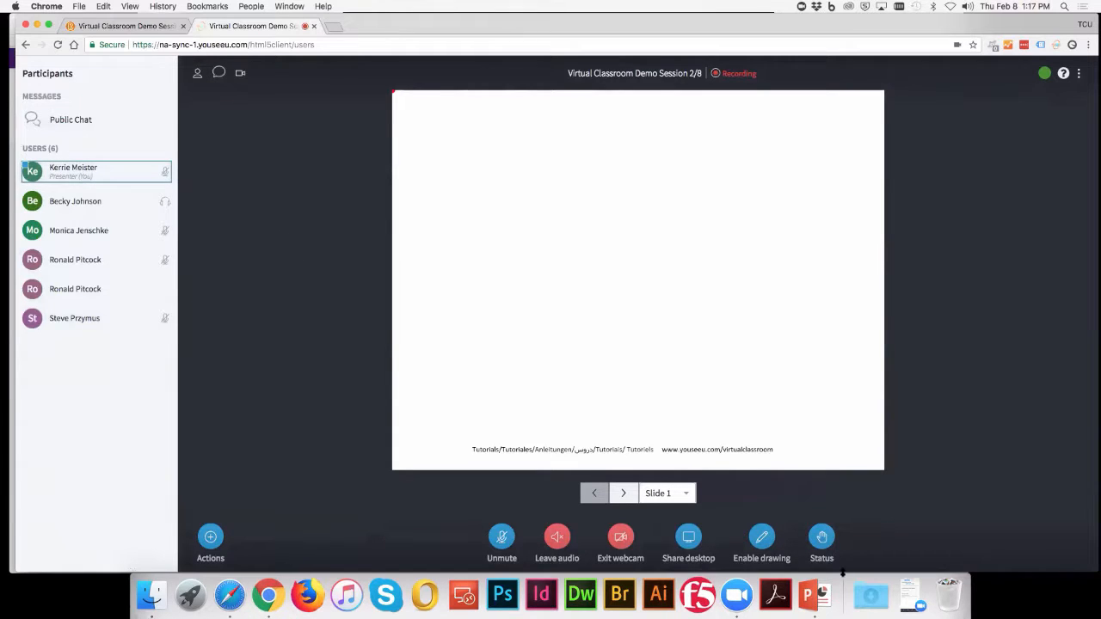
- Set the presenter's own status to Thumbs up from the meeting room controls and clear it
click(822, 537)
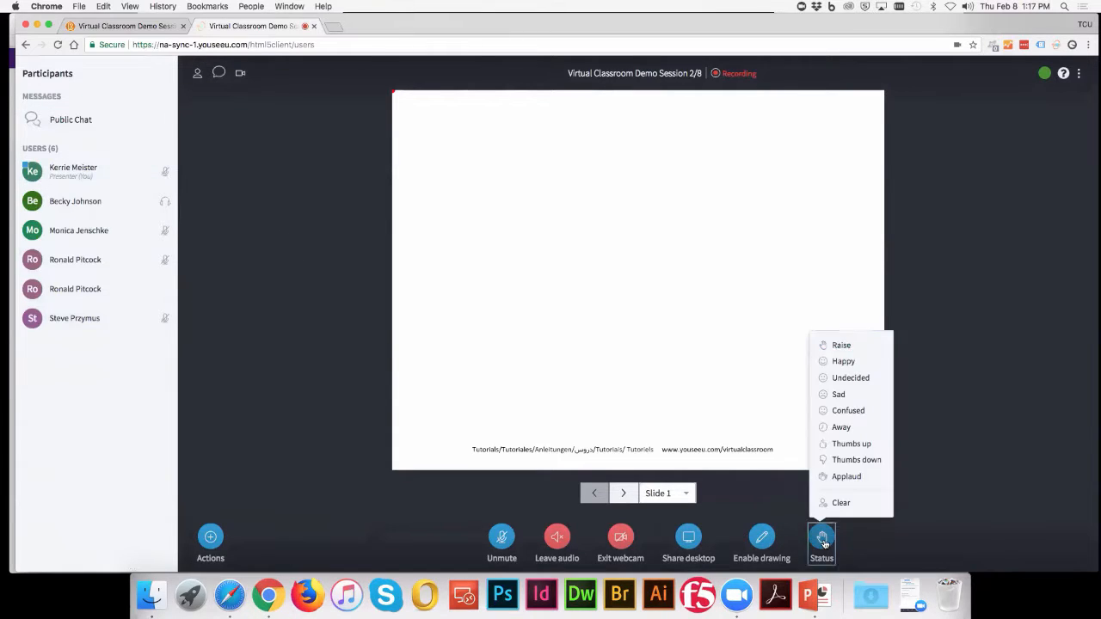
click(850, 444)
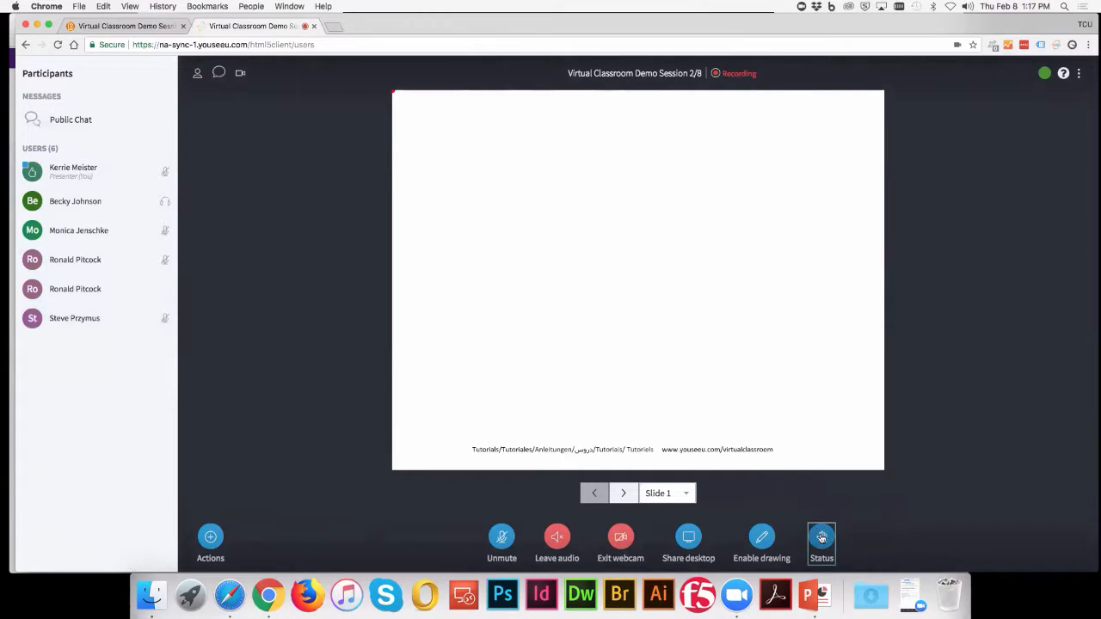
click(823, 538)
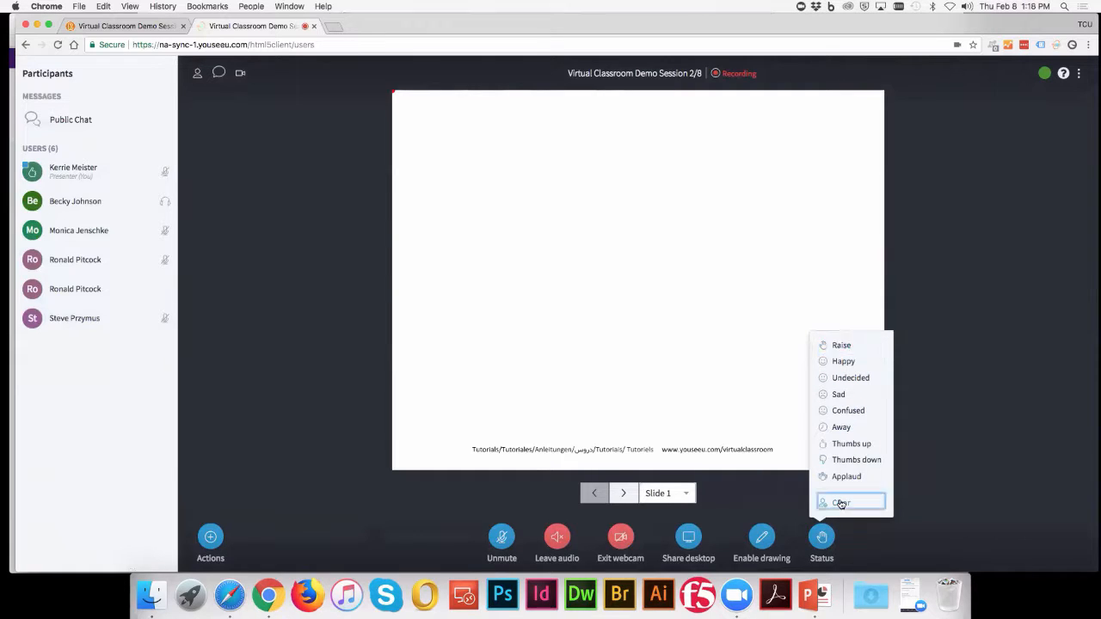
click(840, 503)
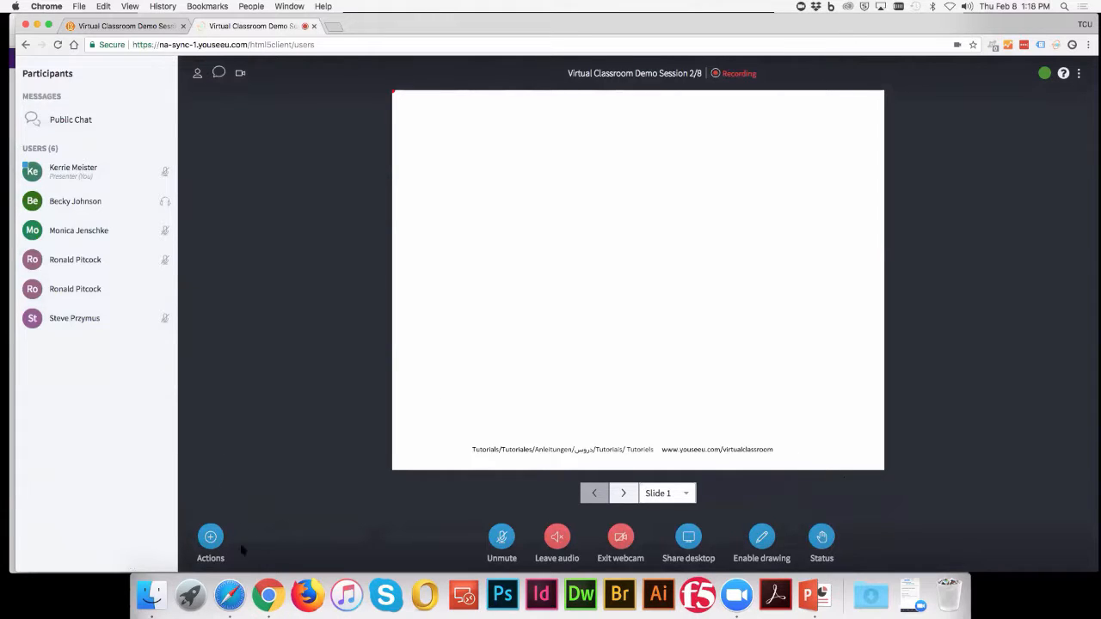
- Upload Virtual Classroom Webinar.pdf from the WEBINAR - Virtual Classroom folder as the session's presentation and close the presentation files dialog
click(212, 538)
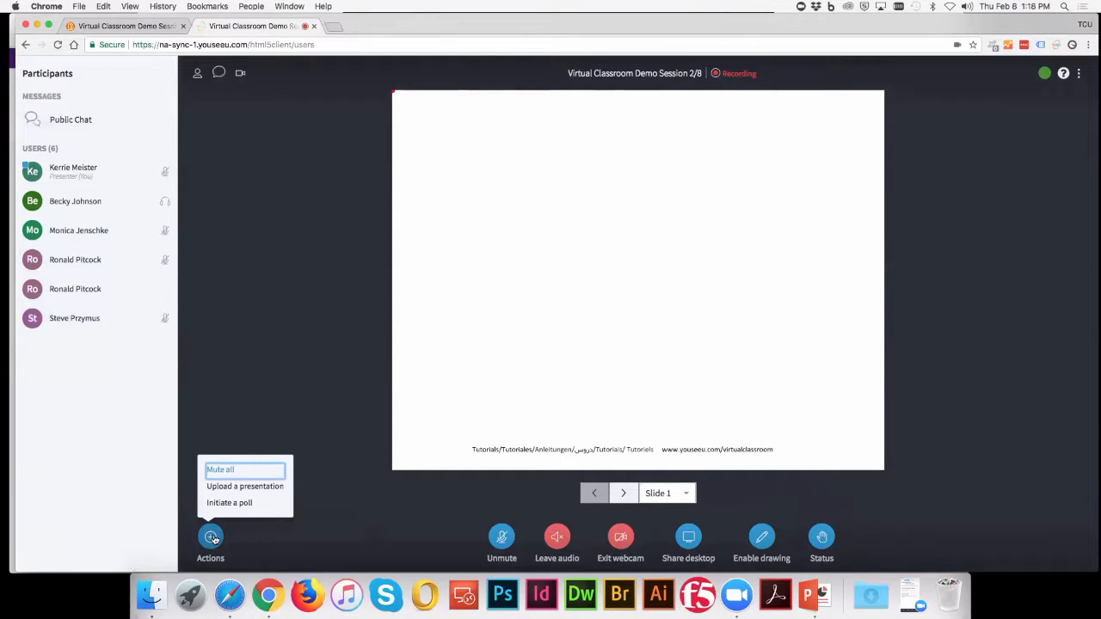
click(250, 487)
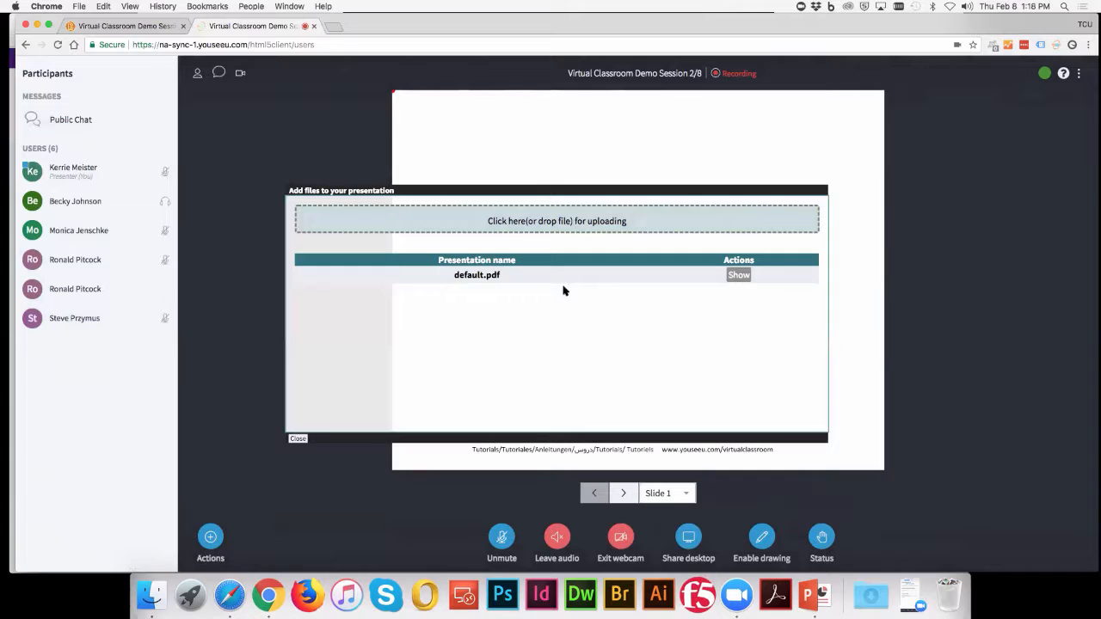
click(572, 222)
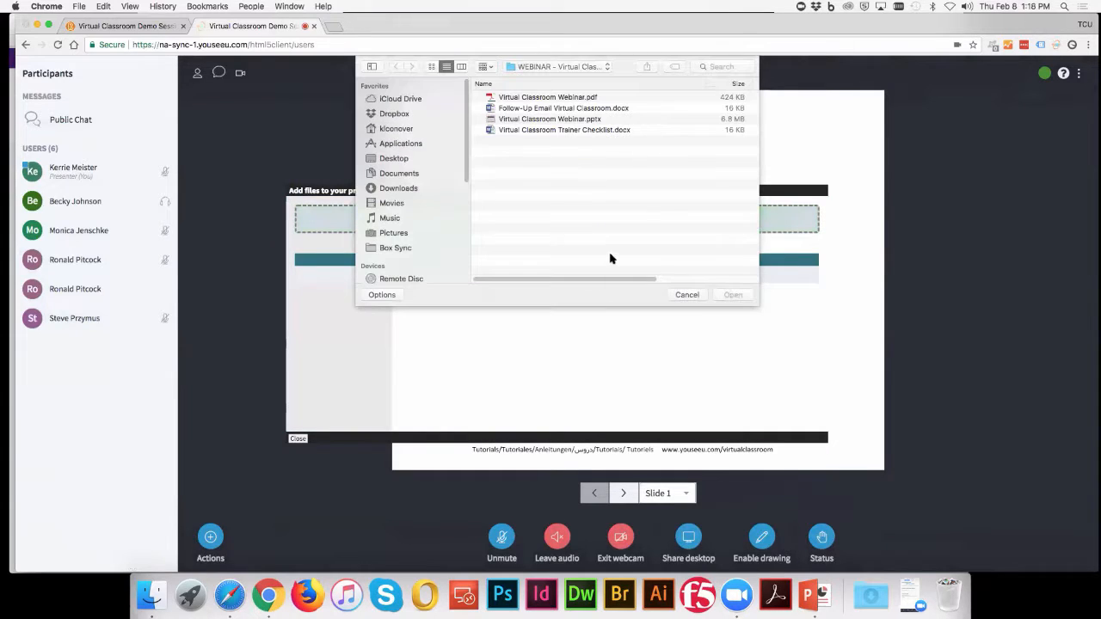
click(547, 98)
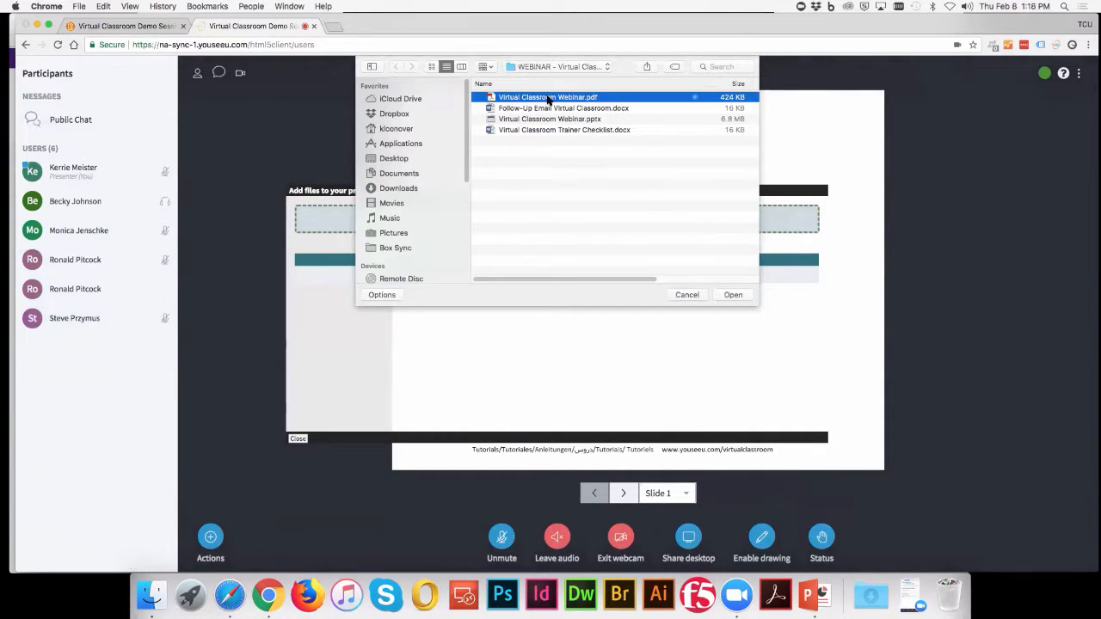
click(733, 296)
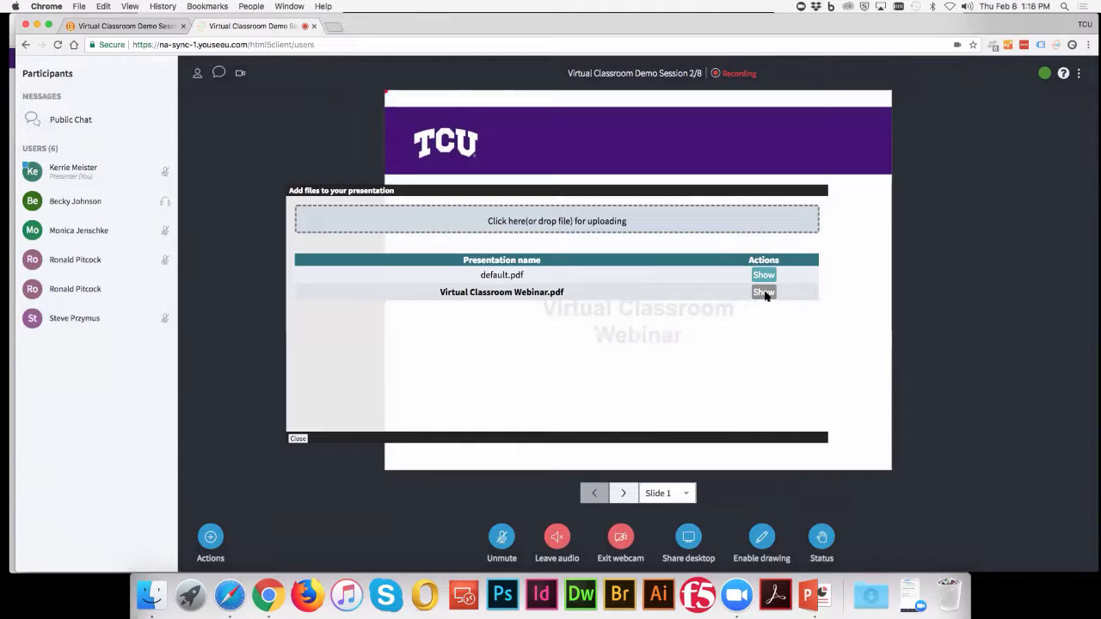
click(298, 439)
- Page forward one slide at a time past slide 4 of the uploaded presentation and page back to slide 1
click(625, 494)
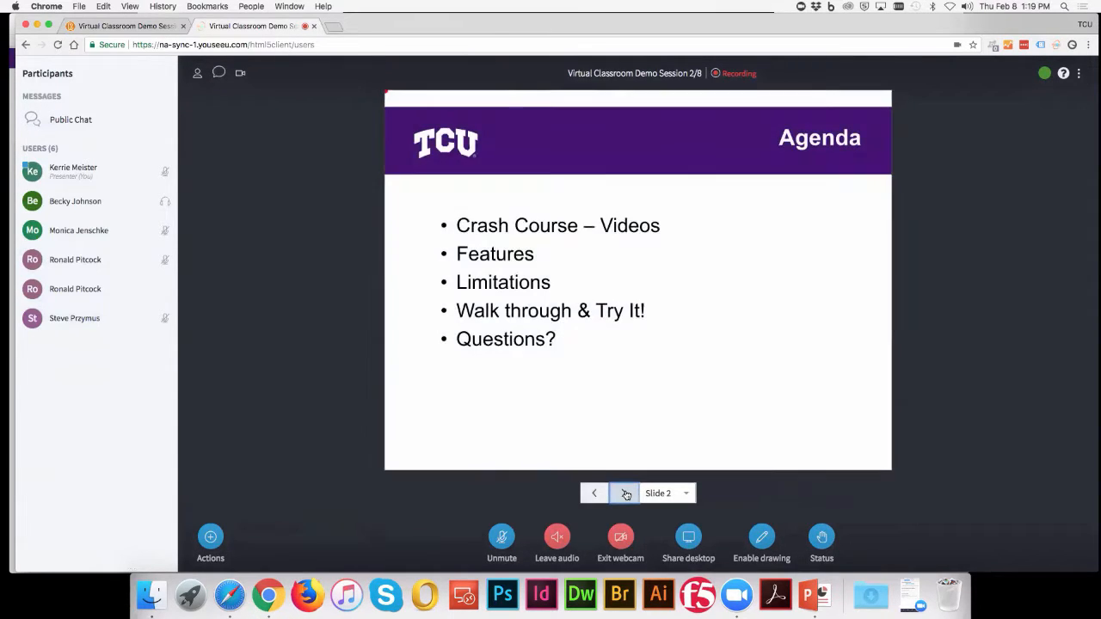
click(626, 494)
click(625, 494)
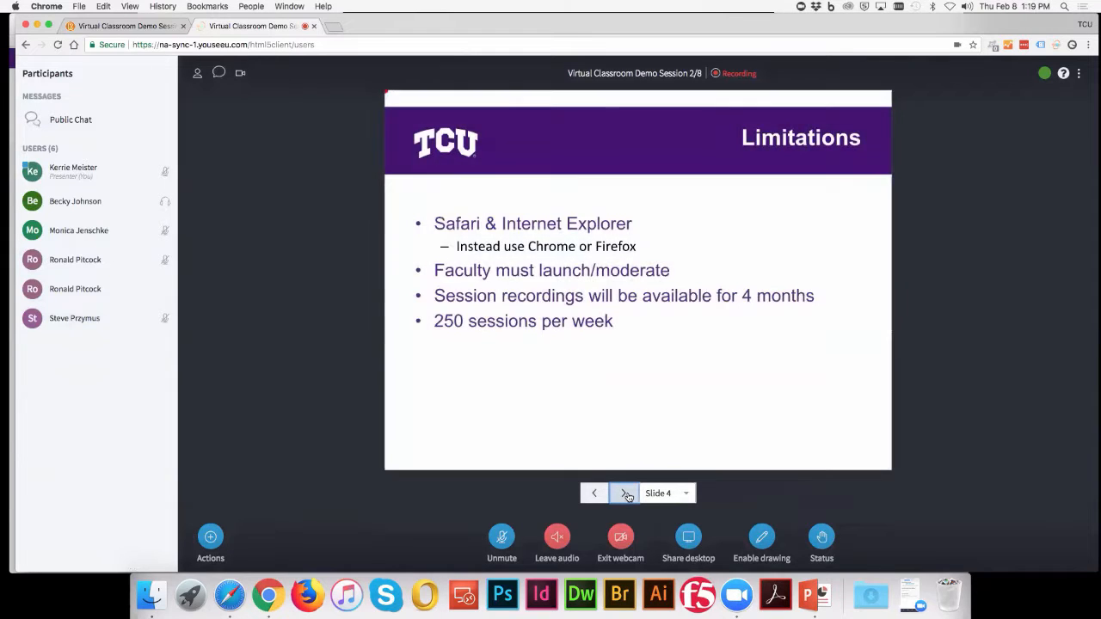
click(625, 493)
click(594, 494)
click(596, 494)
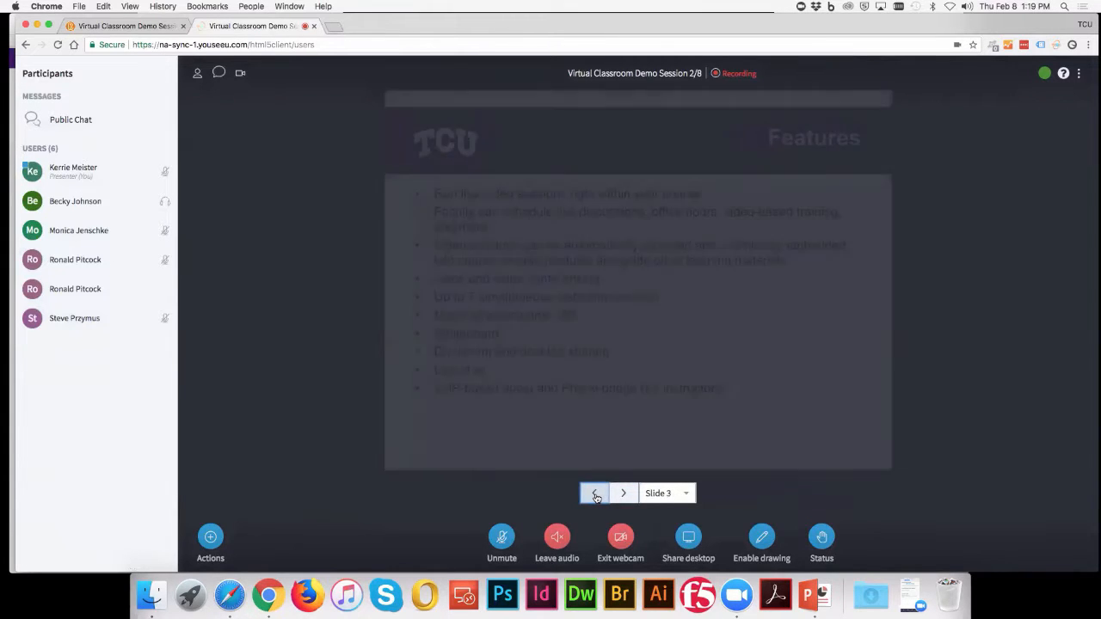
click(597, 494)
click(602, 493)
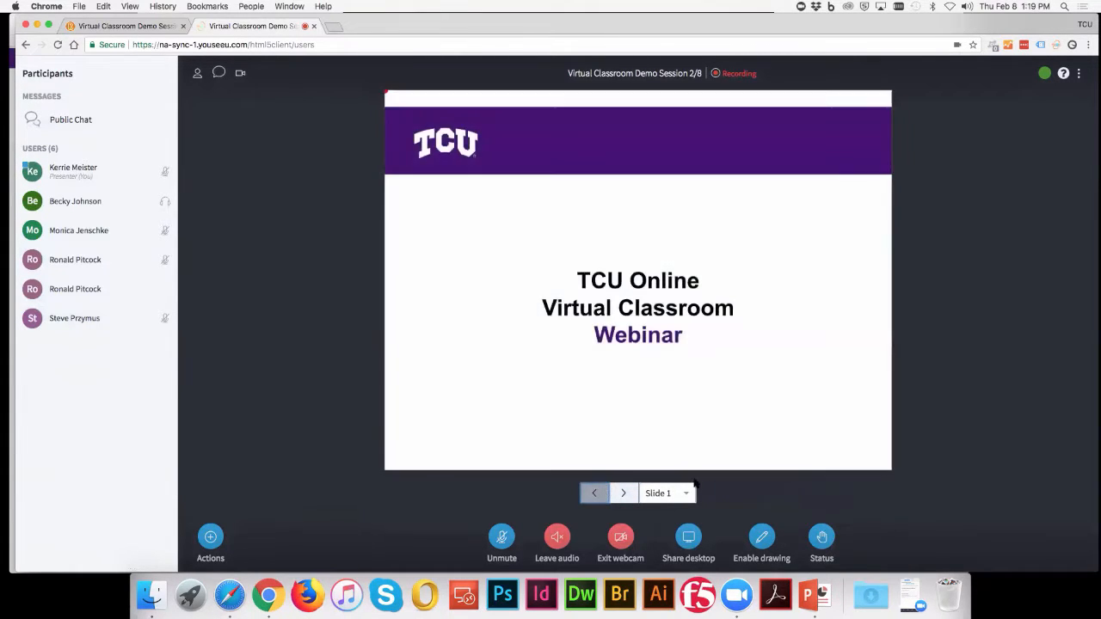
- Jump directly to slide 3 of the presentation and back to slide 1 by picking the slide numbers
click(687, 493)
drag(691, 452, 691, 434)
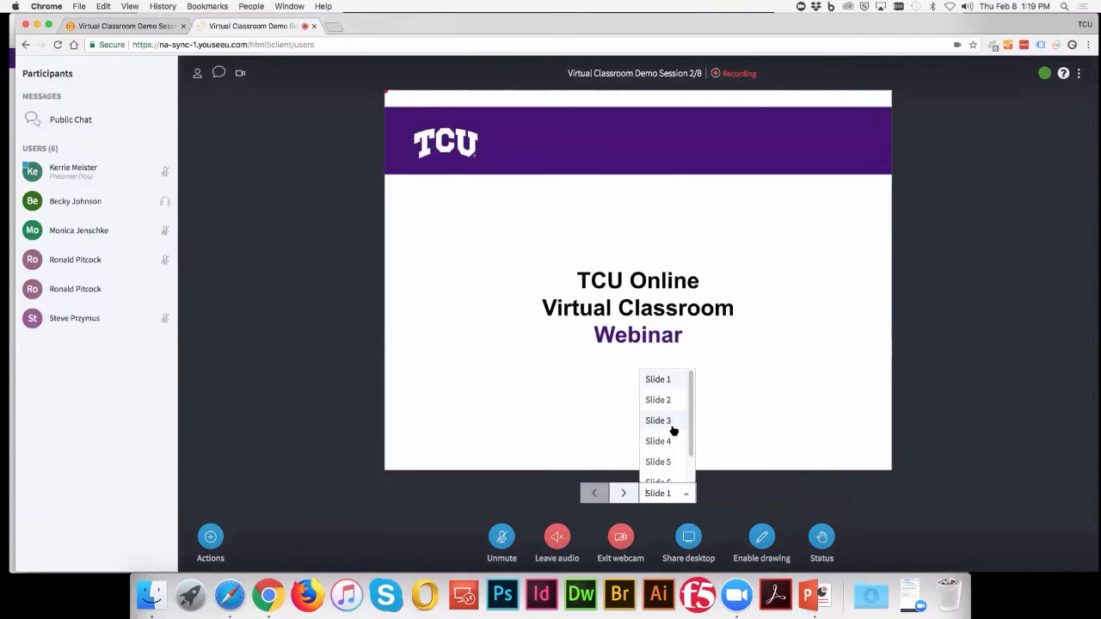
click(658, 421)
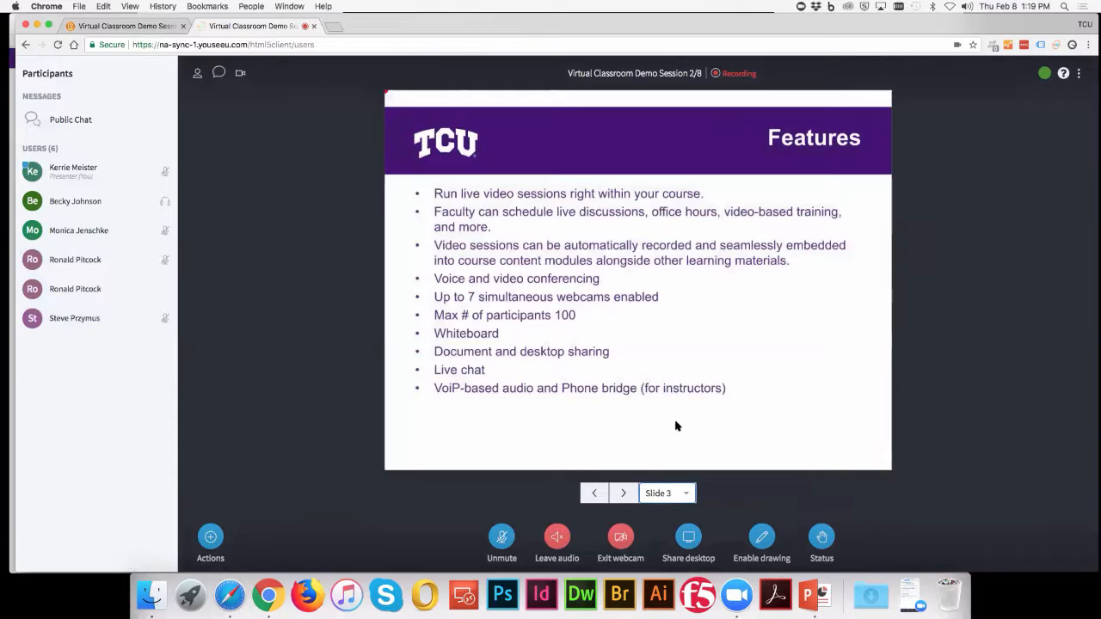
click(681, 495)
click(659, 379)
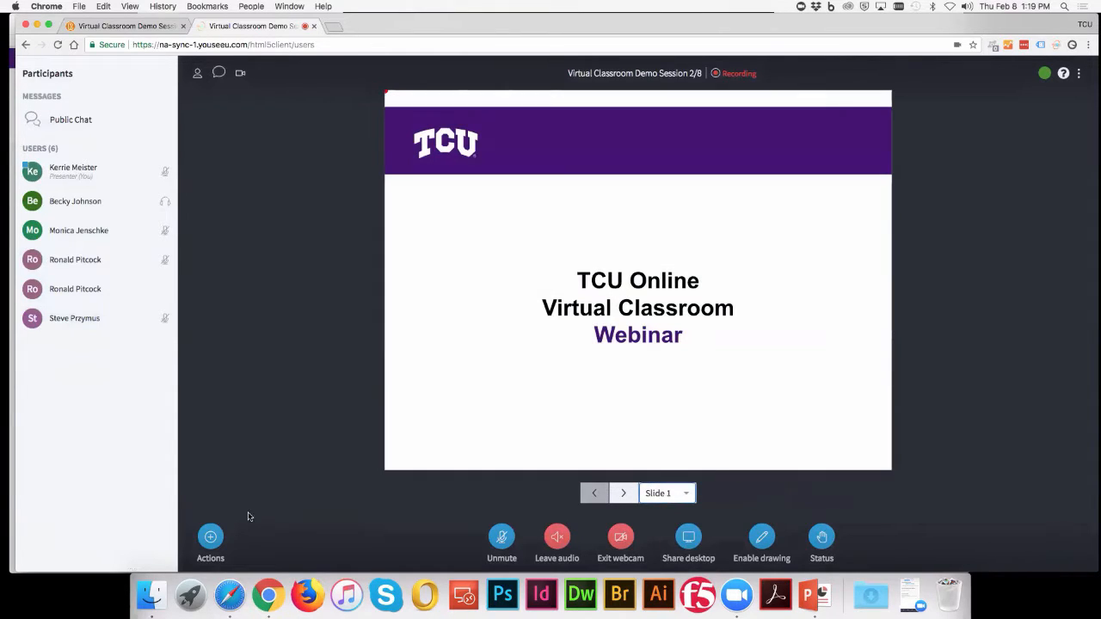
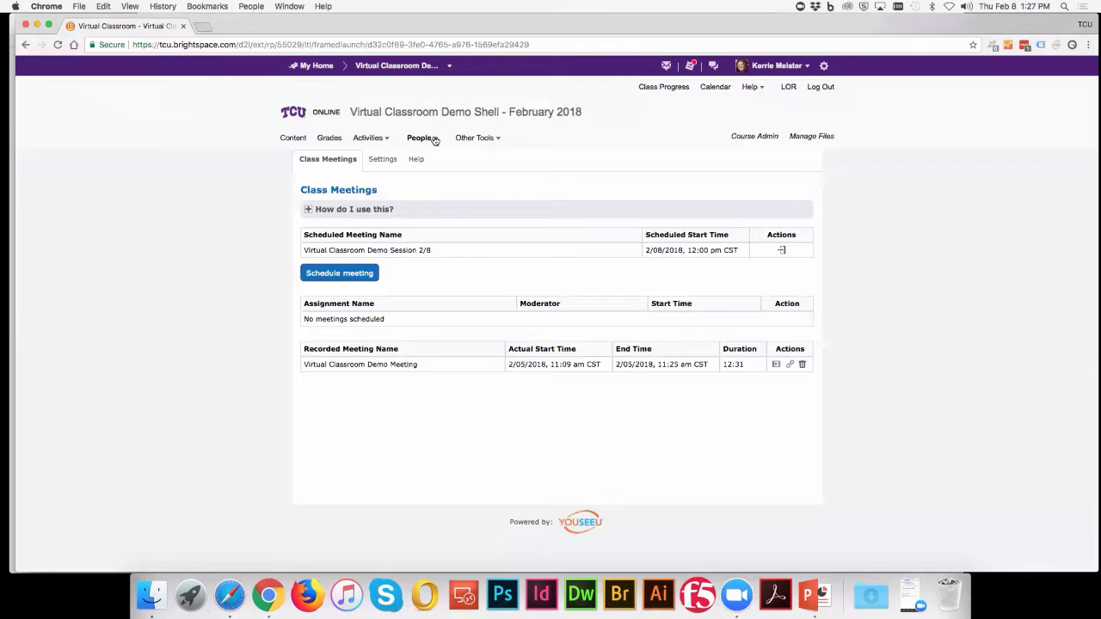
- Review the People tools of the Virtual Classroom Demo Shell course to locate Virtual Classroom
click(433, 139)
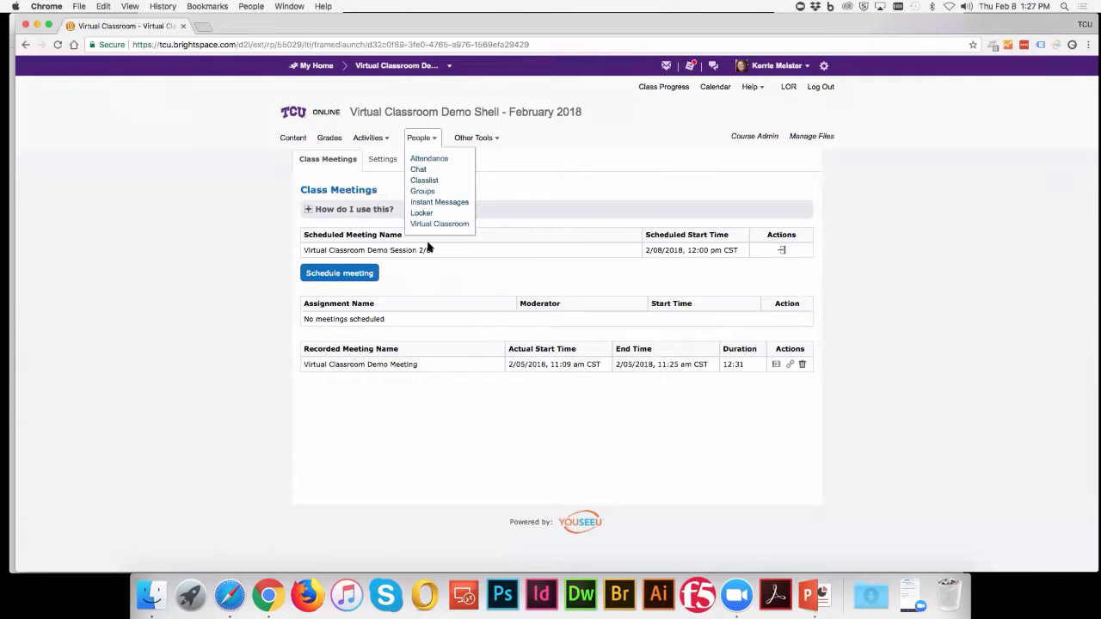
click(432, 140)
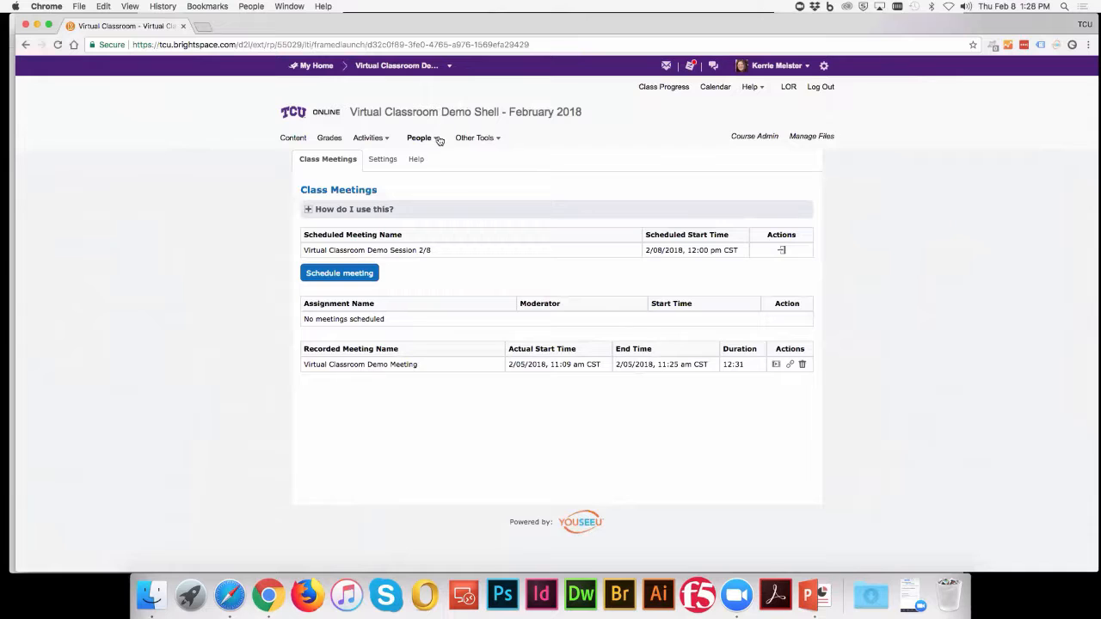
click(419, 140)
click(440, 224)
click(428, 140)
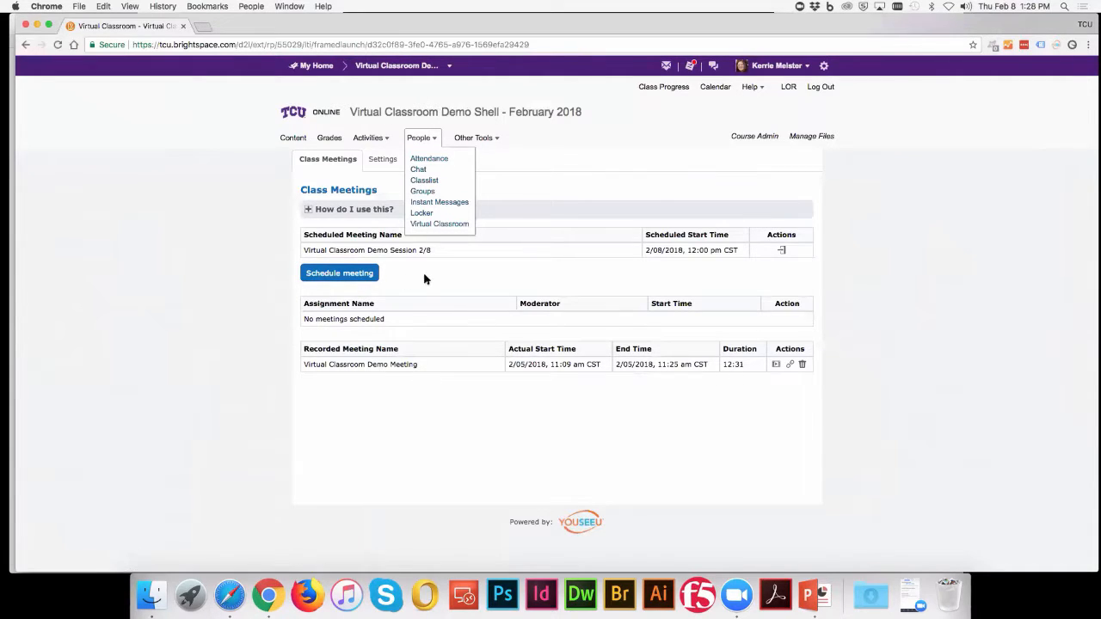
click(439, 143)
- Start scheduling a new class meeting and name it Example Meeting
click(351, 274)
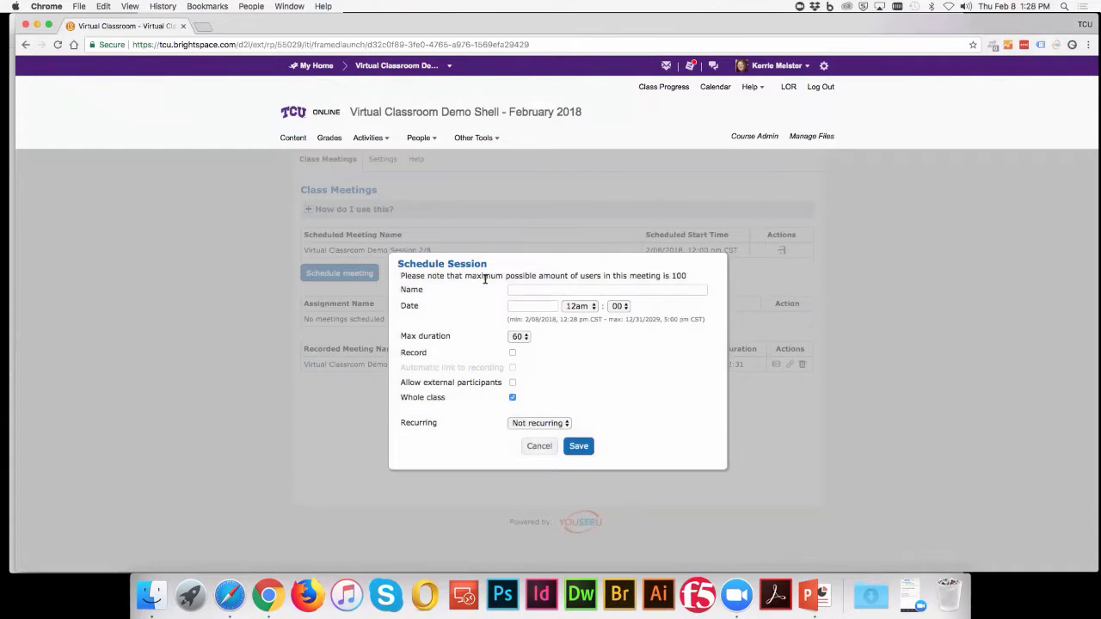
click(532, 290)
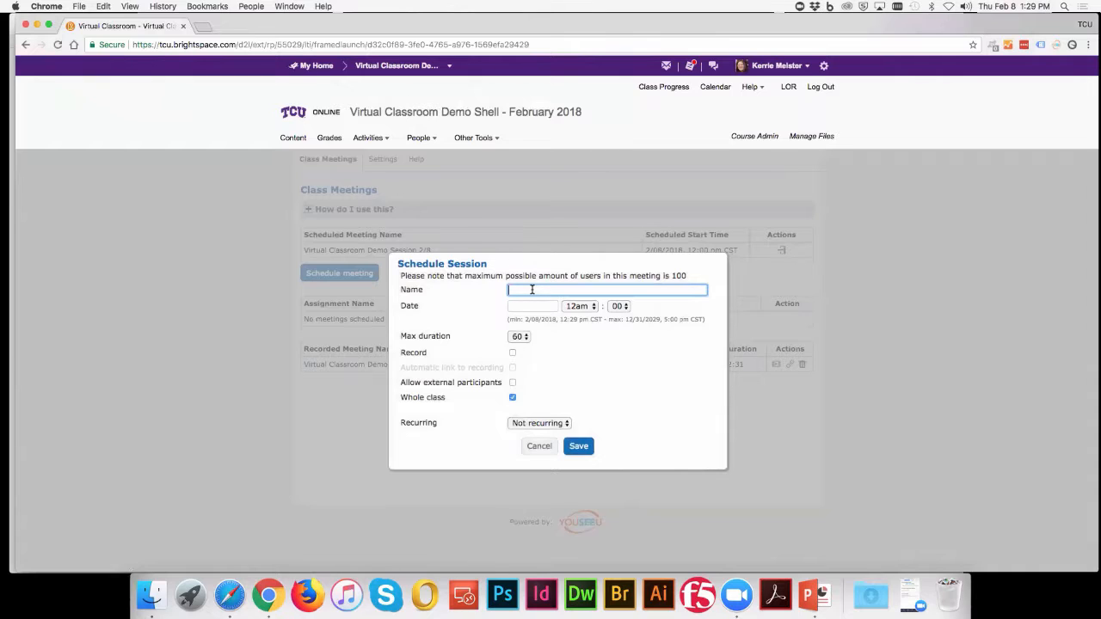
text(Example Meeting)
drag(573, 291, 509, 291)
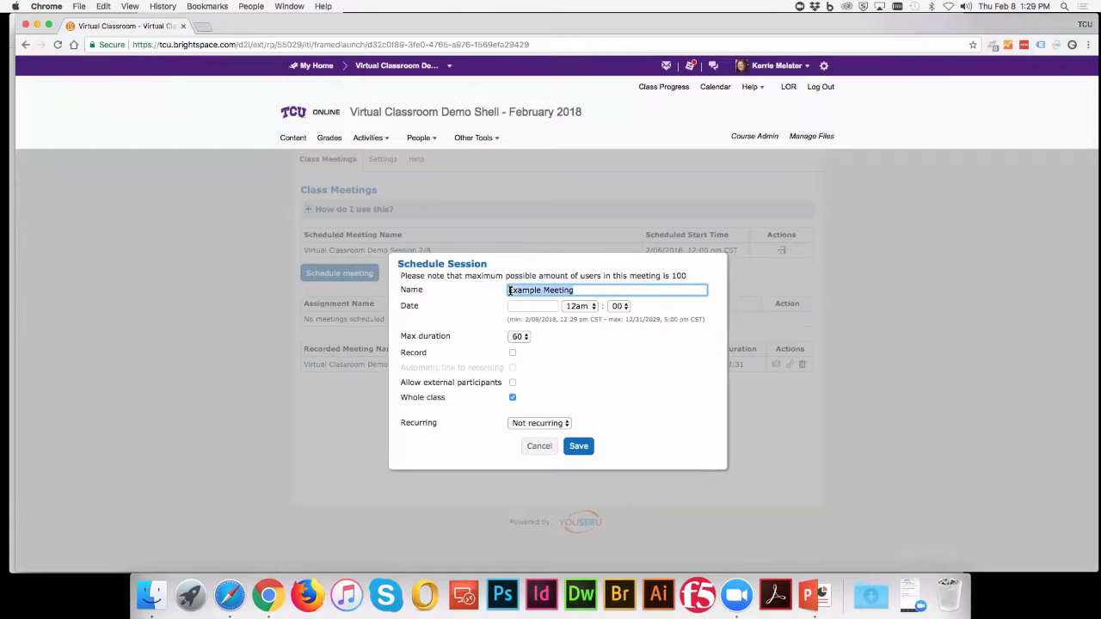
click(574, 290)
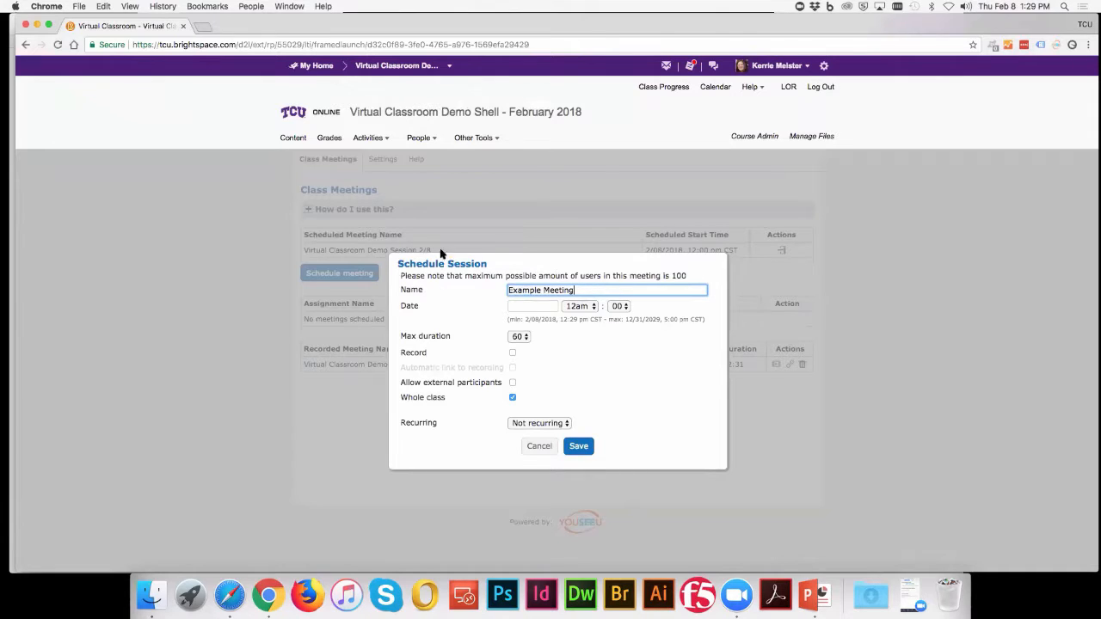
- Schedule Example Meeting for 02/09/2018 at 10am and check the time zone given beside the start time
click(531, 307)
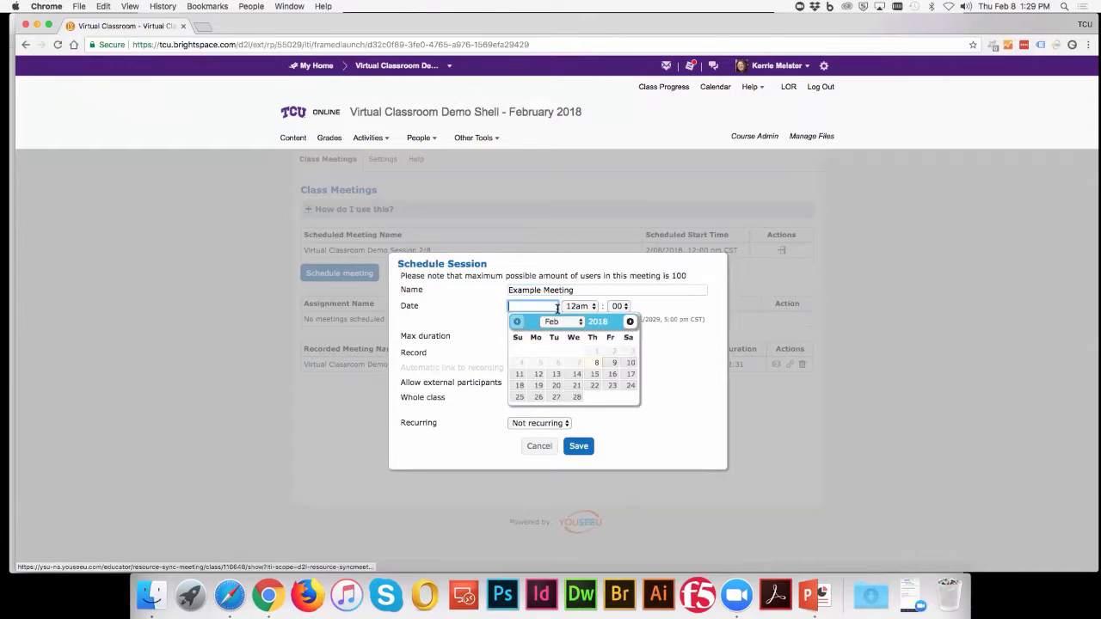
click(613, 363)
click(586, 307)
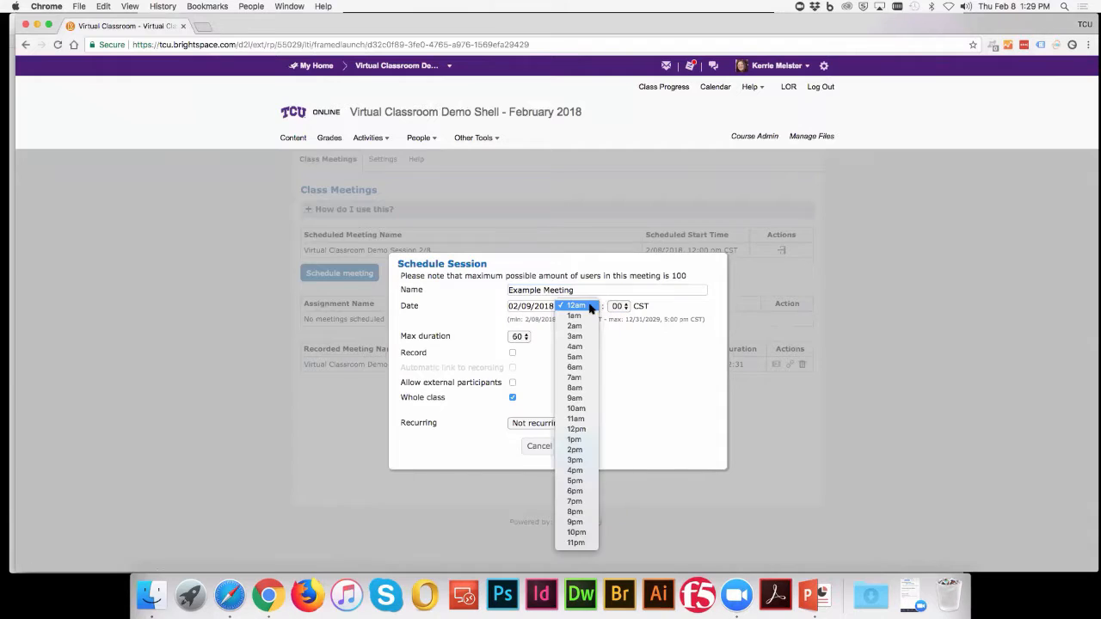
click(592, 409)
drag(634, 307, 653, 308)
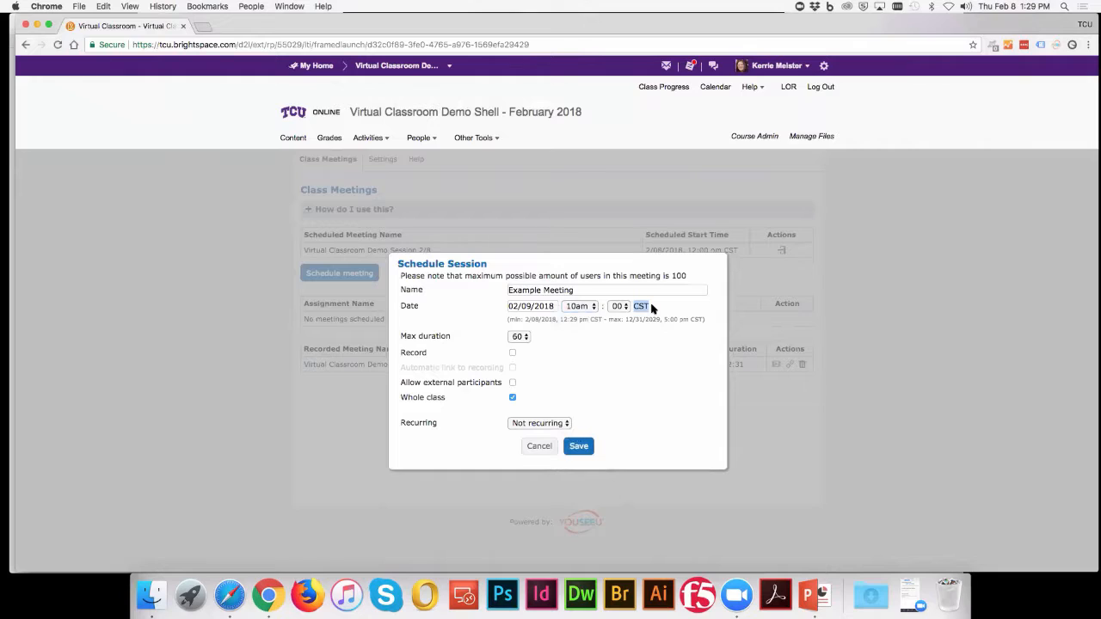
click(652, 308)
- Set the meeting's max duration to 90 and enable Record, Automatic link to recording and Allow external participants
click(525, 337)
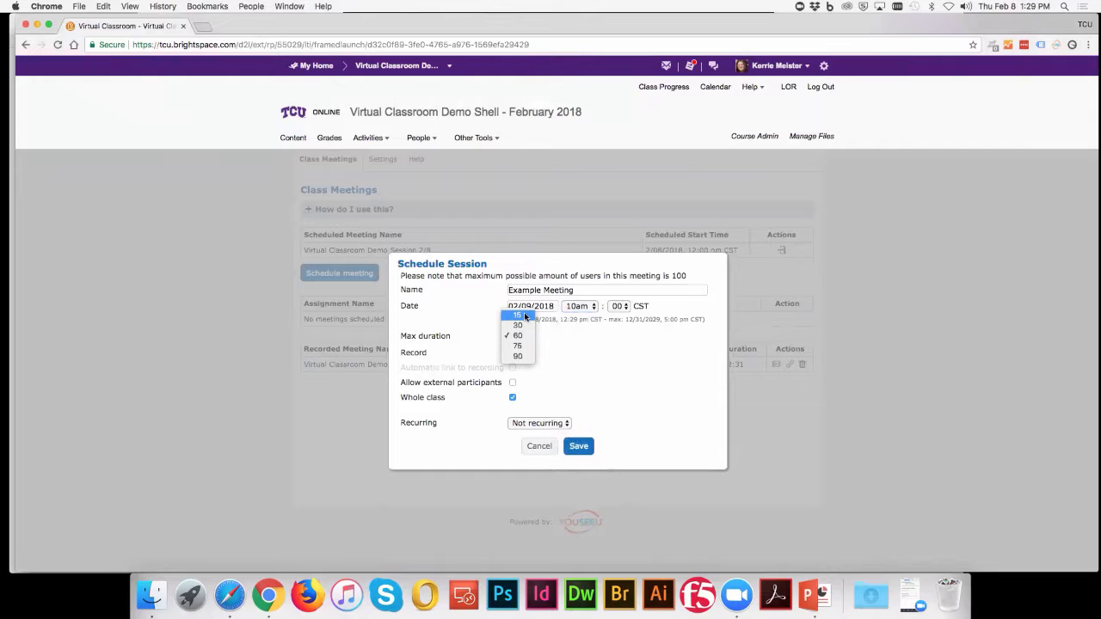
click(522, 358)
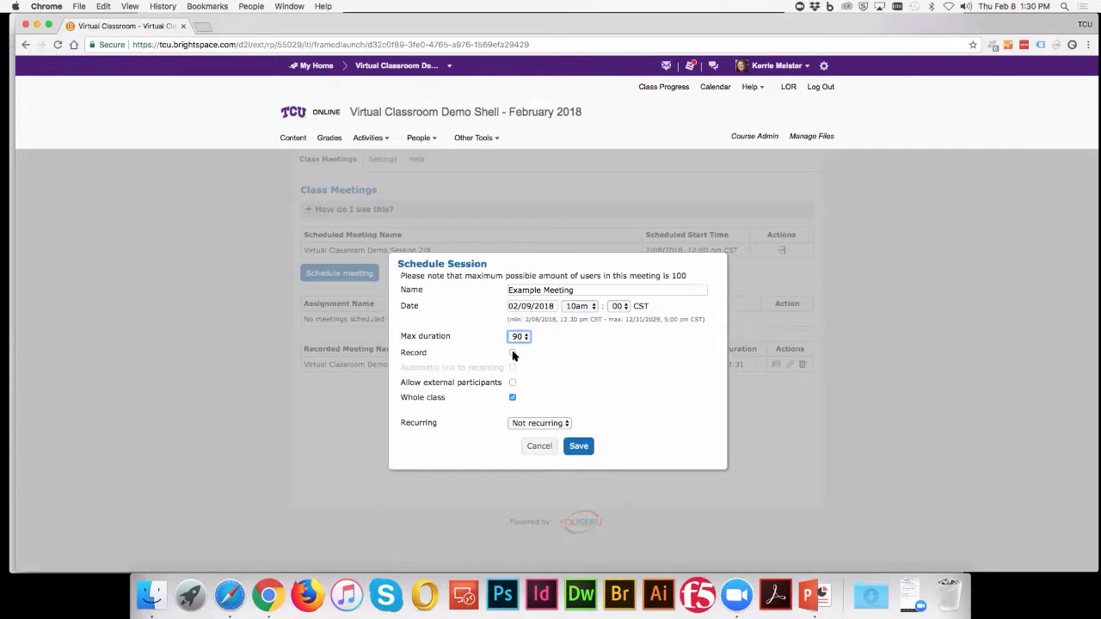
click(513, 354)
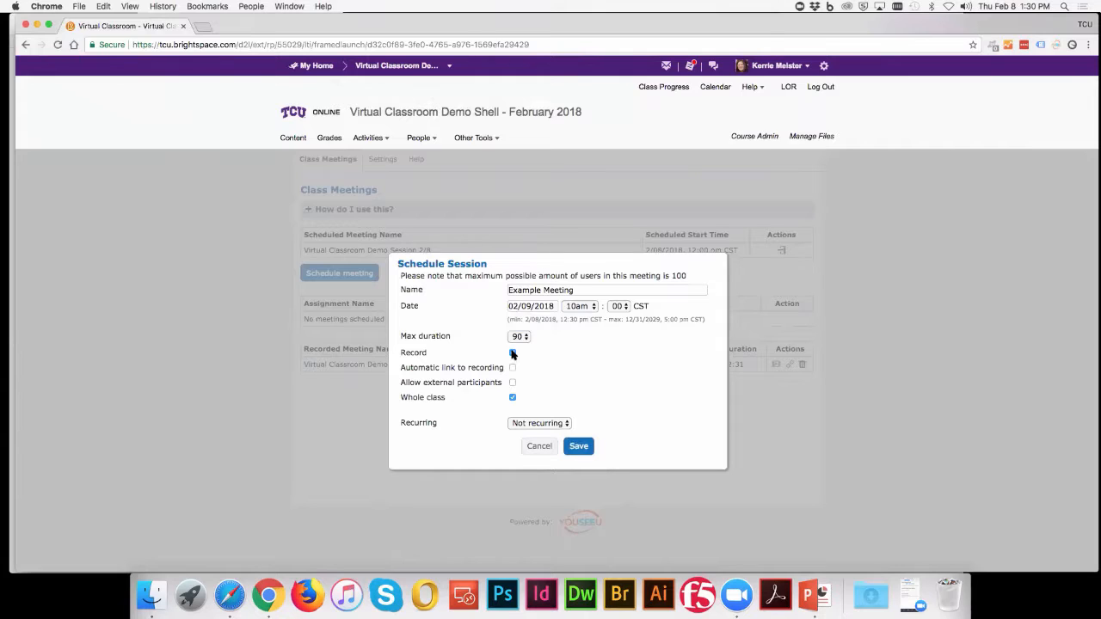
click(512, 353)
click(512, 368)
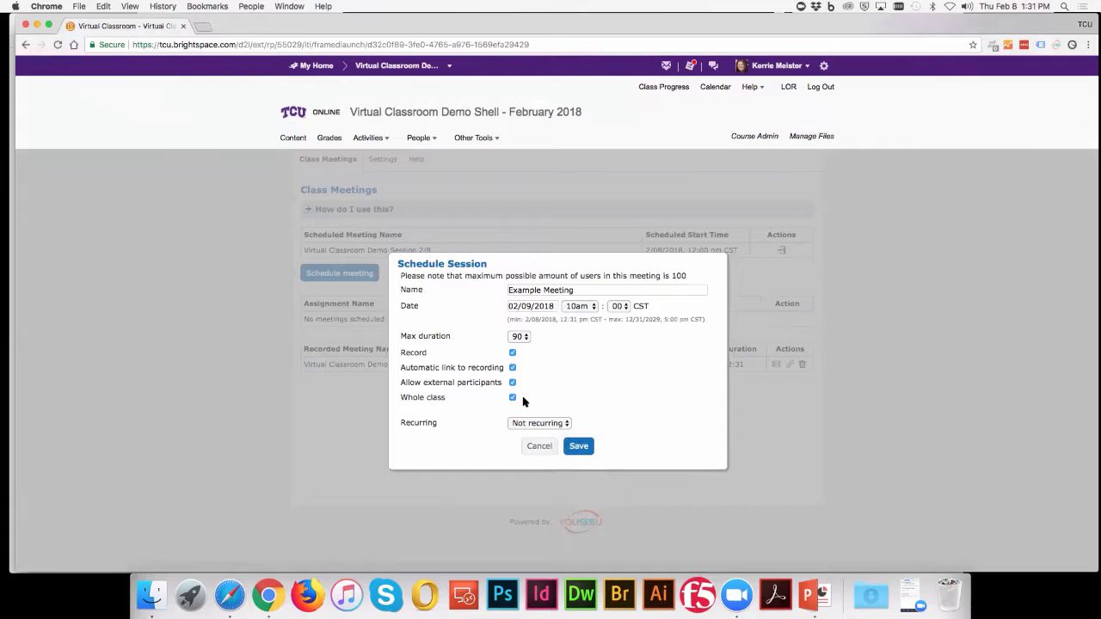
- Review the weekly recurrence choices, leave the meeting as Not recurring, and save it
click(563, 425)
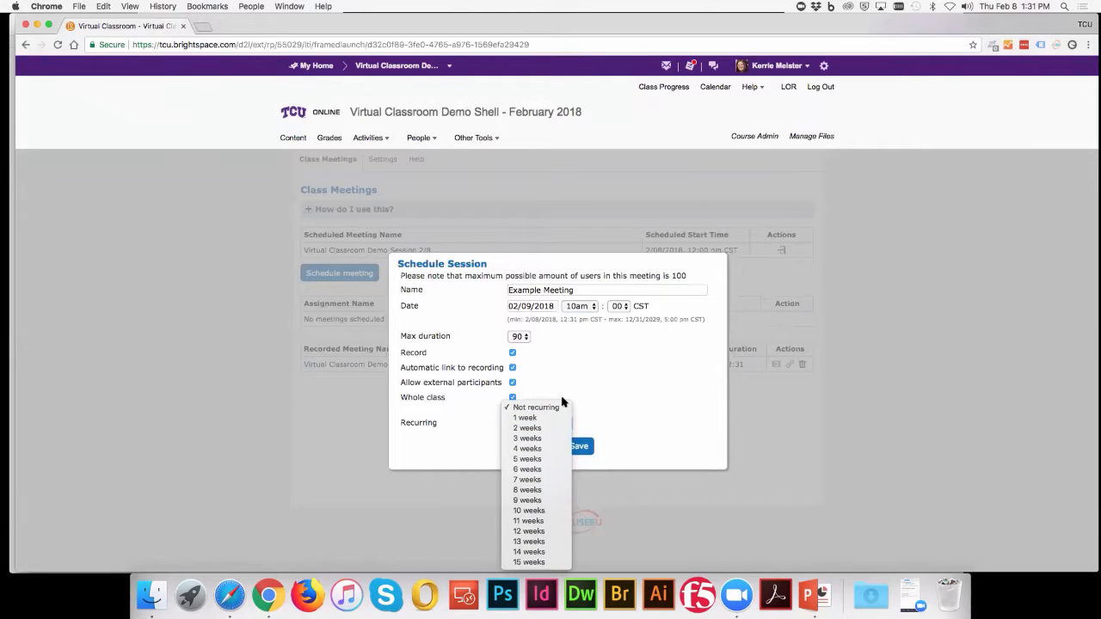
click(613, 398)
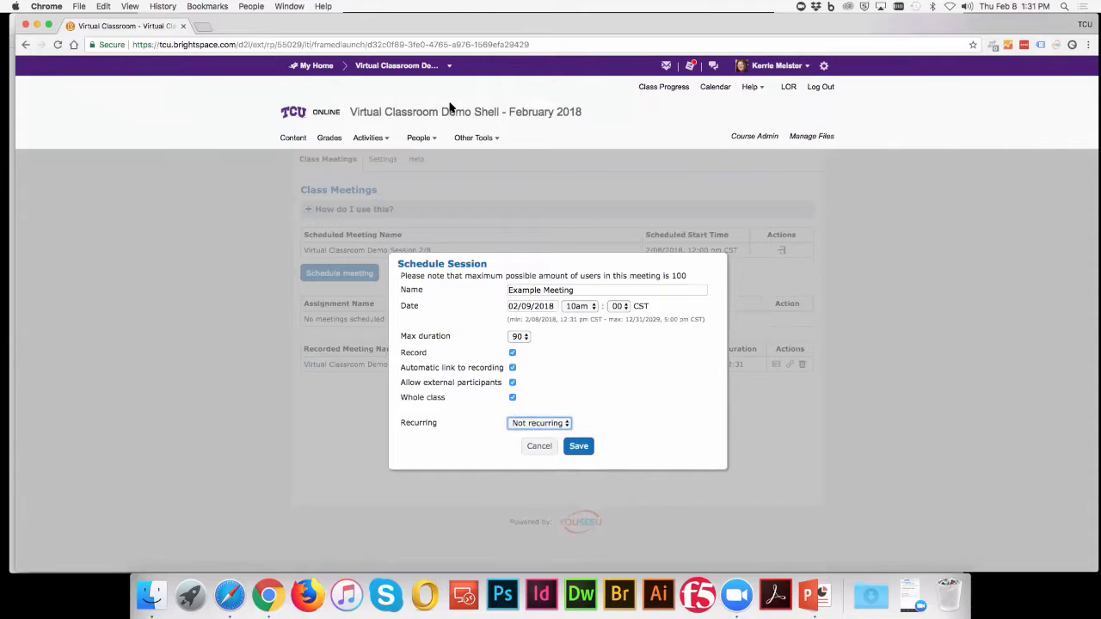
click(580, 448)
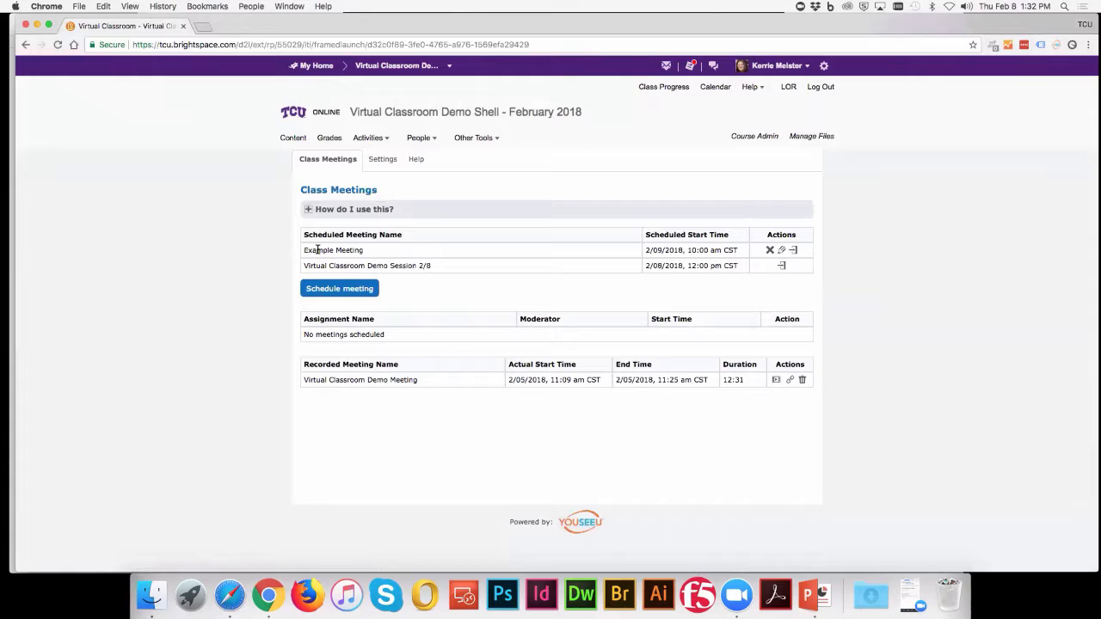
- Examine the Example Meeting and Virtual Classroom Demo Session 2/8 entries in the scheduled meetings list
drag(303, 250, 535, 257)
click(658, 250)
drag(303, 266, 458, 273)
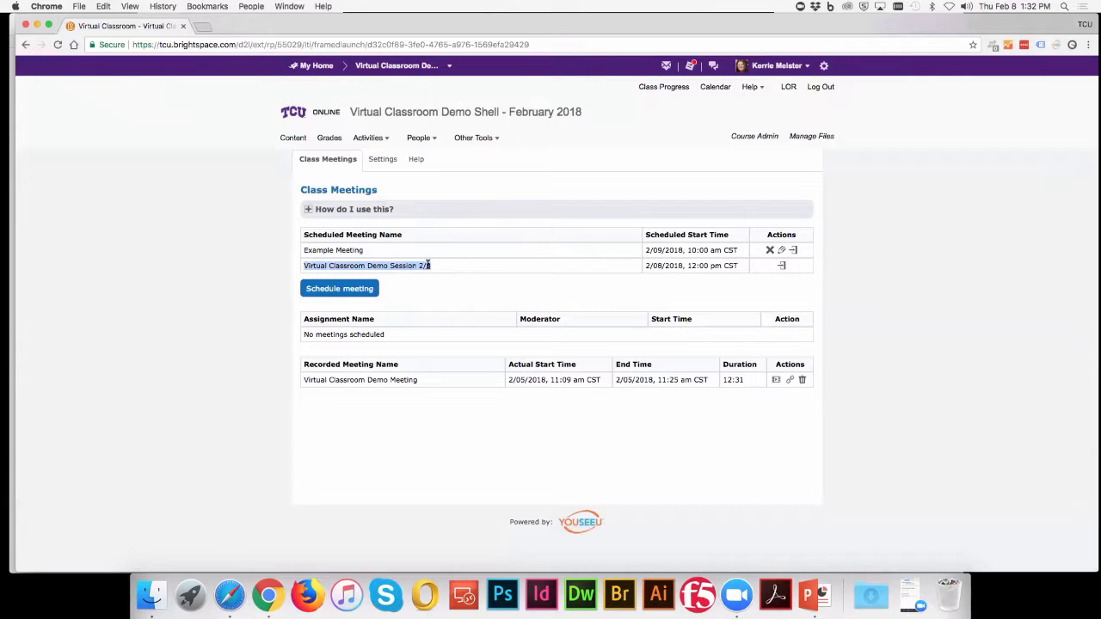
- Open the meeting room for Example Meeting and check on its lobby page how long remains until the start
drag(309, 250, 487, 258)
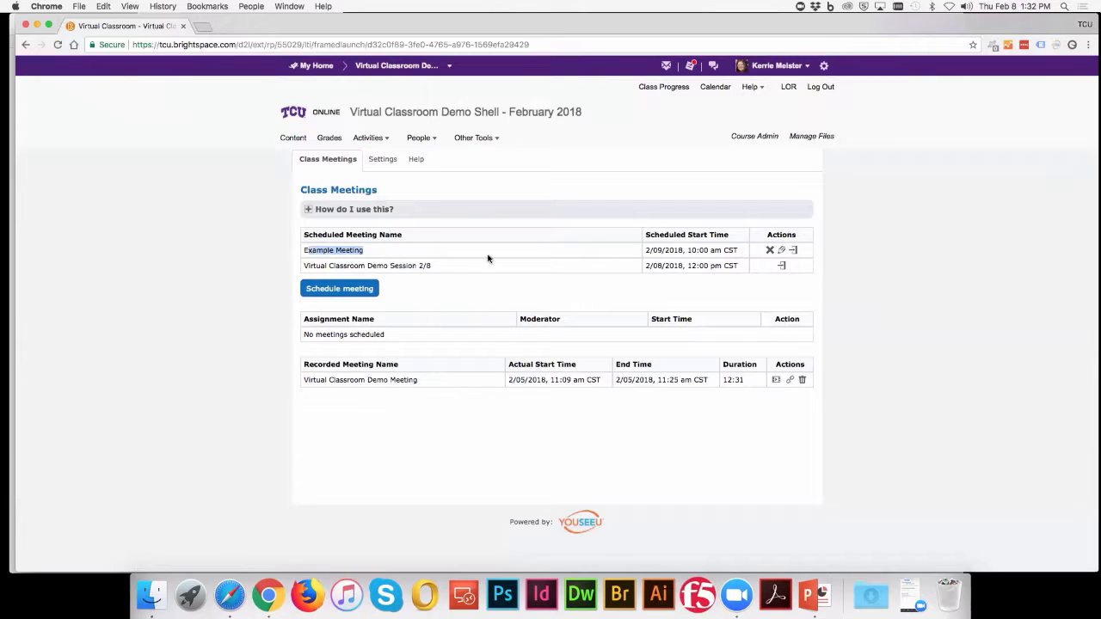
click(785, 286)
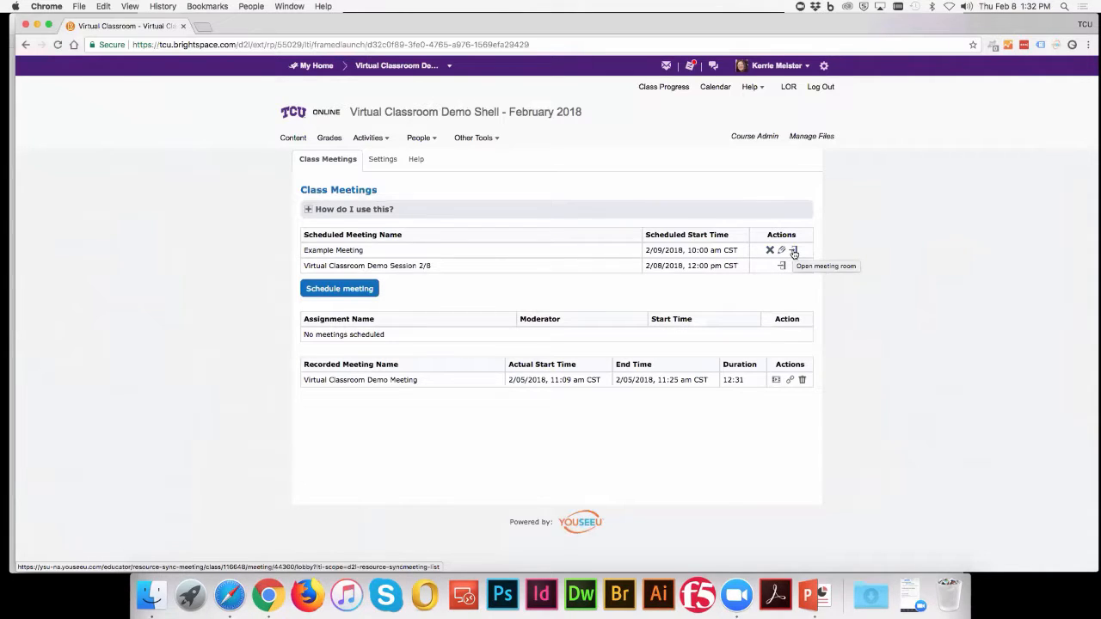
click(793, 251)
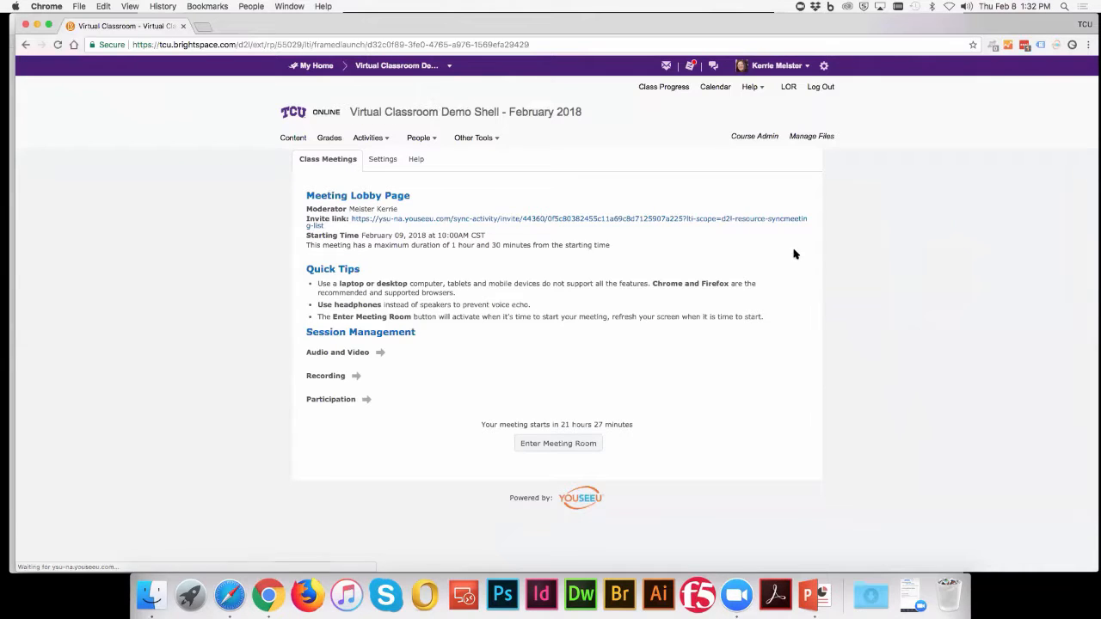
drag(506, 425, 639, 425)
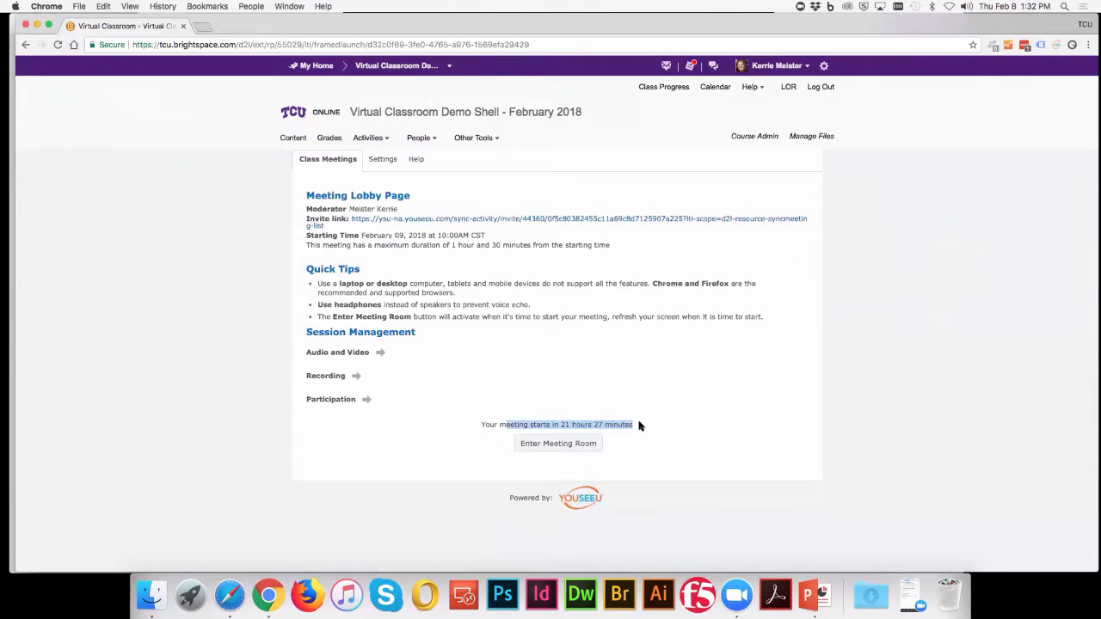
- Return to the refreshed class meetings list, review Example Meeting's editable settings, and close them without saving
click(26, 44)
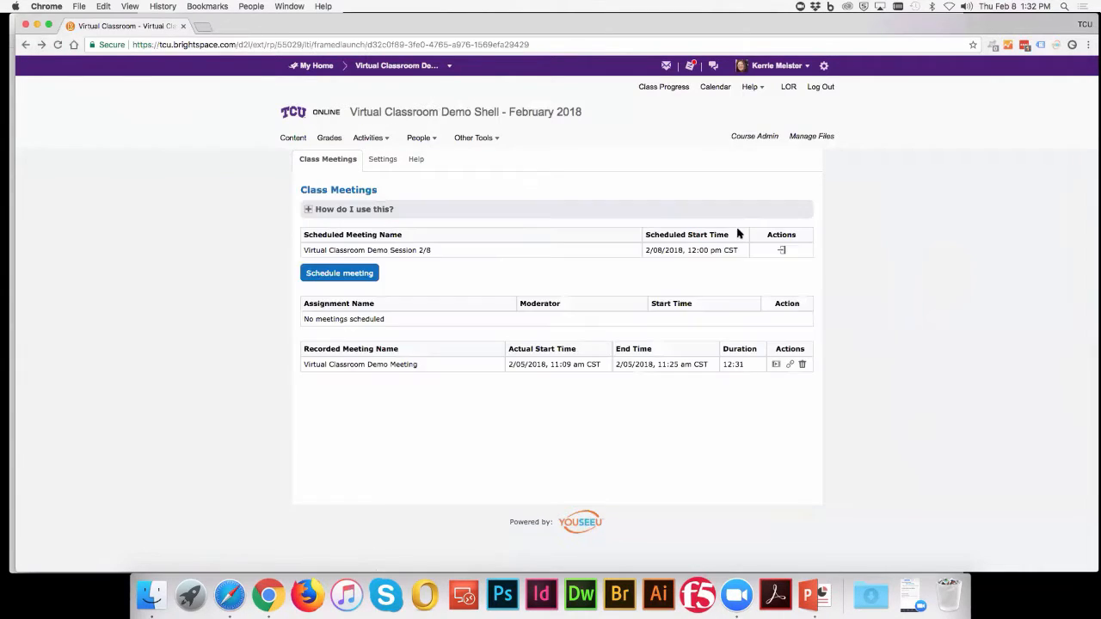
key(super+r)
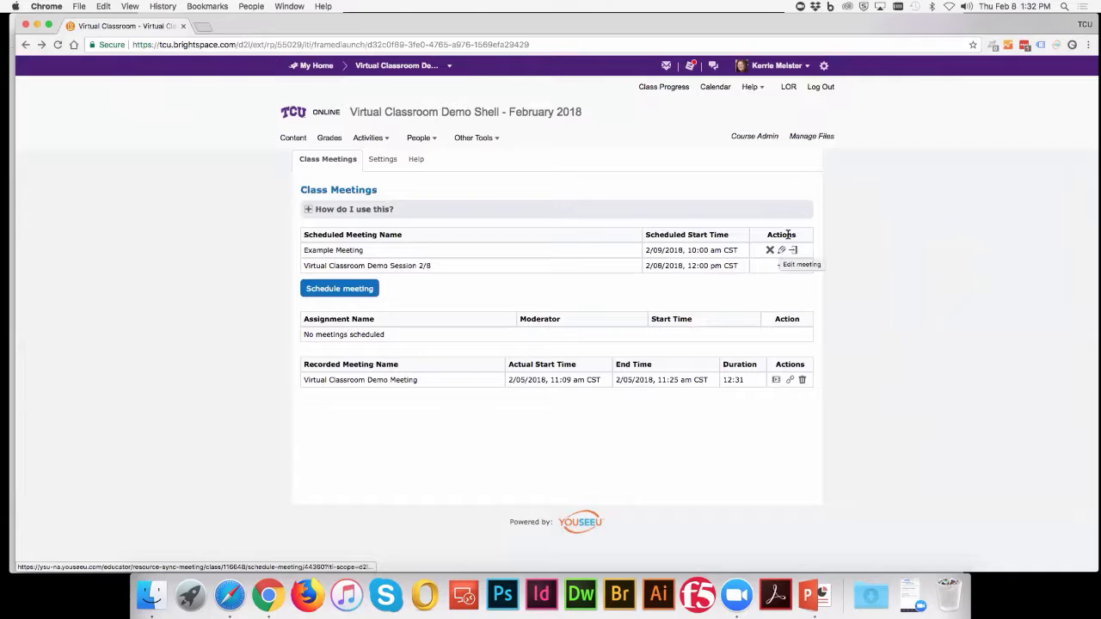
click(782, 250)
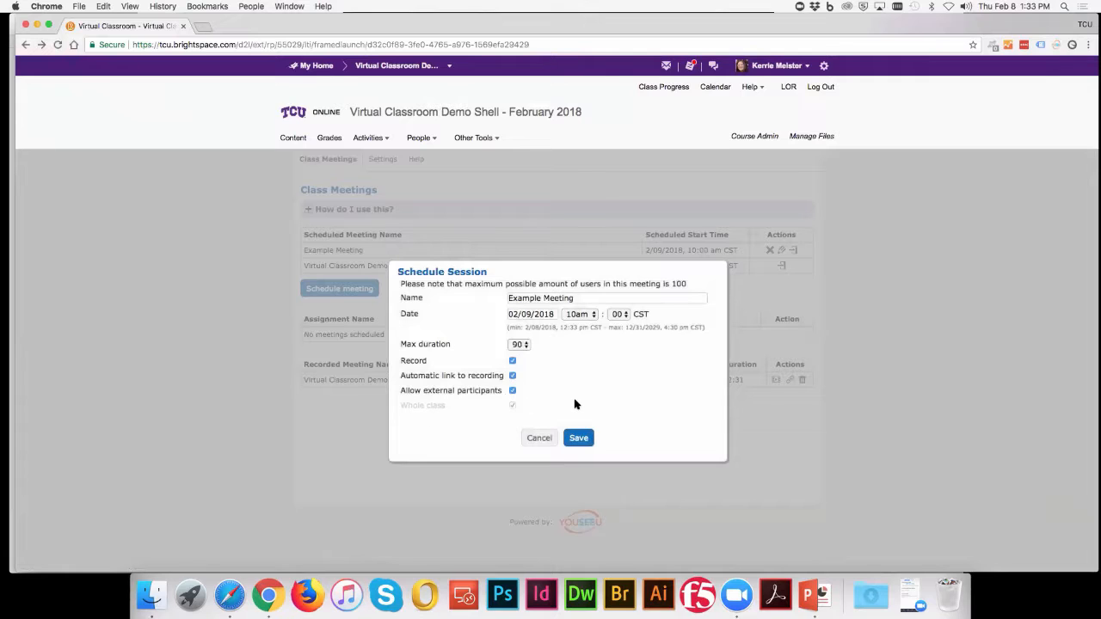
click(540, 438)
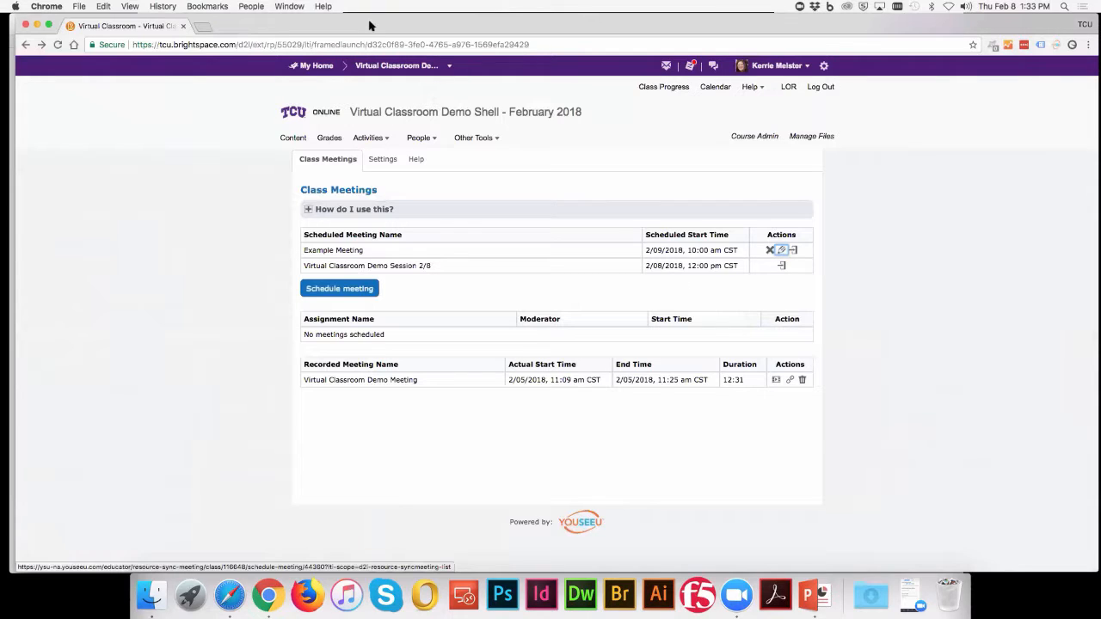
- Go to the course homepage and check the Calendar's upcoming events for the Example Meeting entry
click(395, 71)
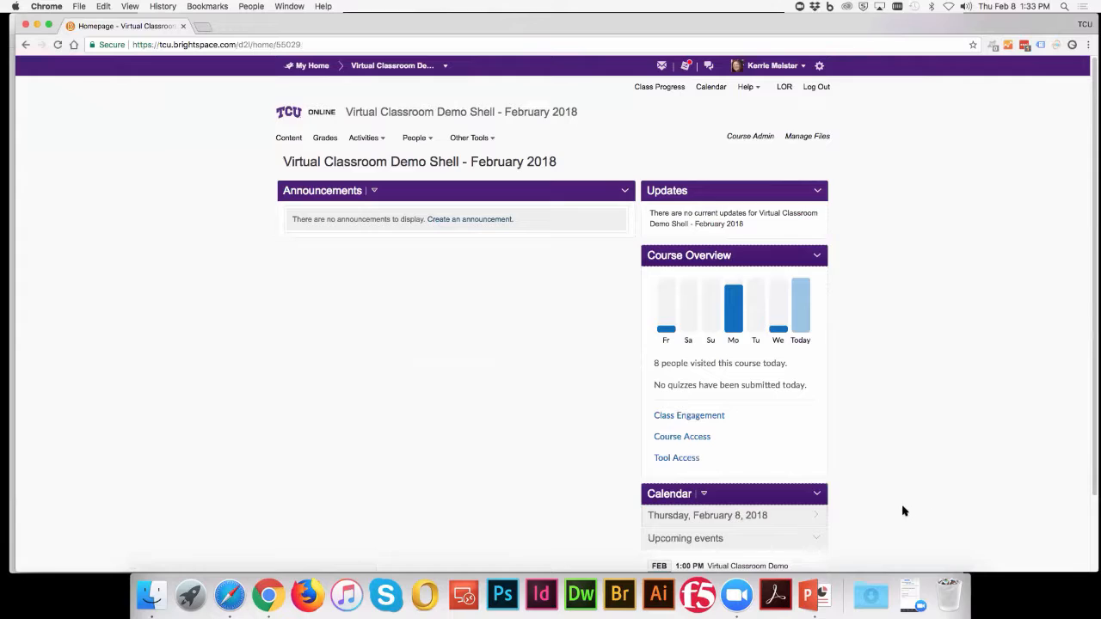
scroll(902, 508, down, 3)
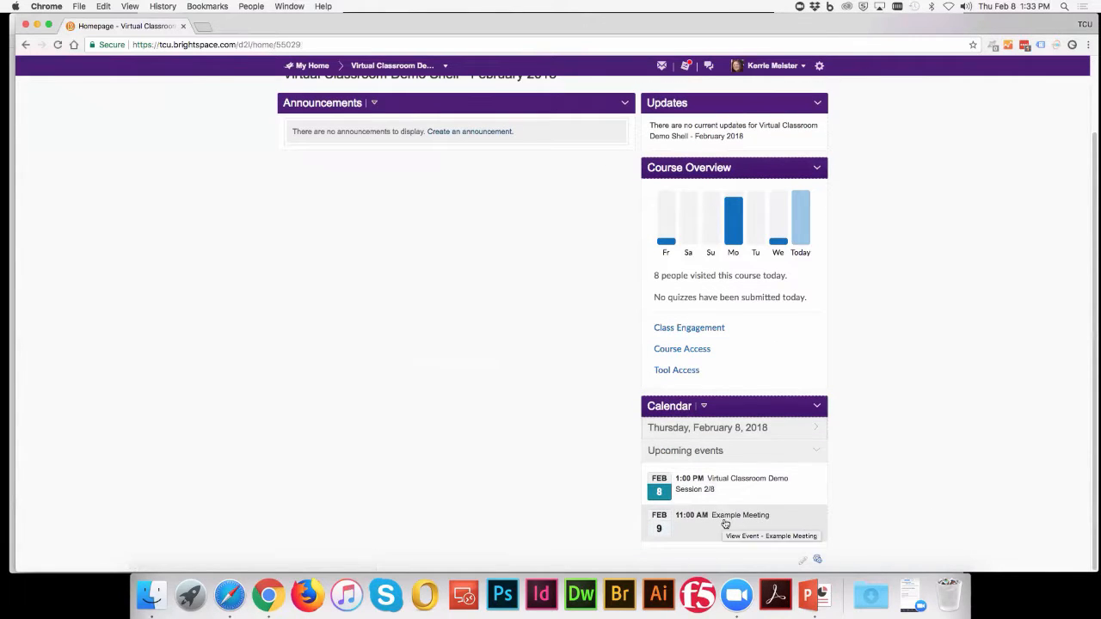
scroll(784, 525, up, 2)
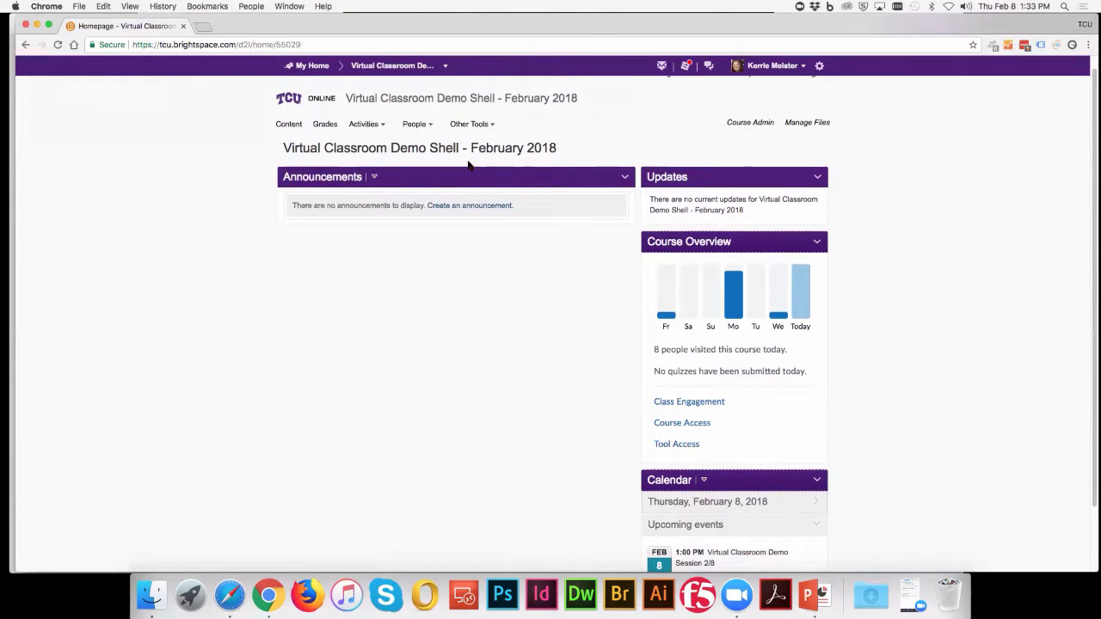
scroll(491, 223, up, 1)
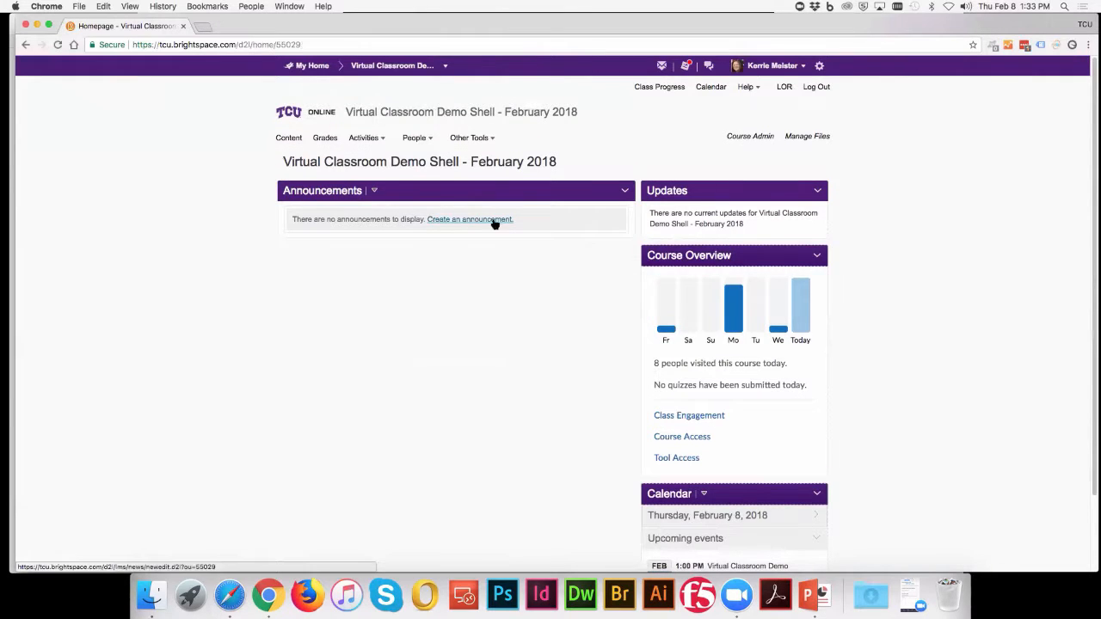
- Add Example Meeting to the February 8th Webinar content module as an existing Virtual Classroom activity
click(293, 140)
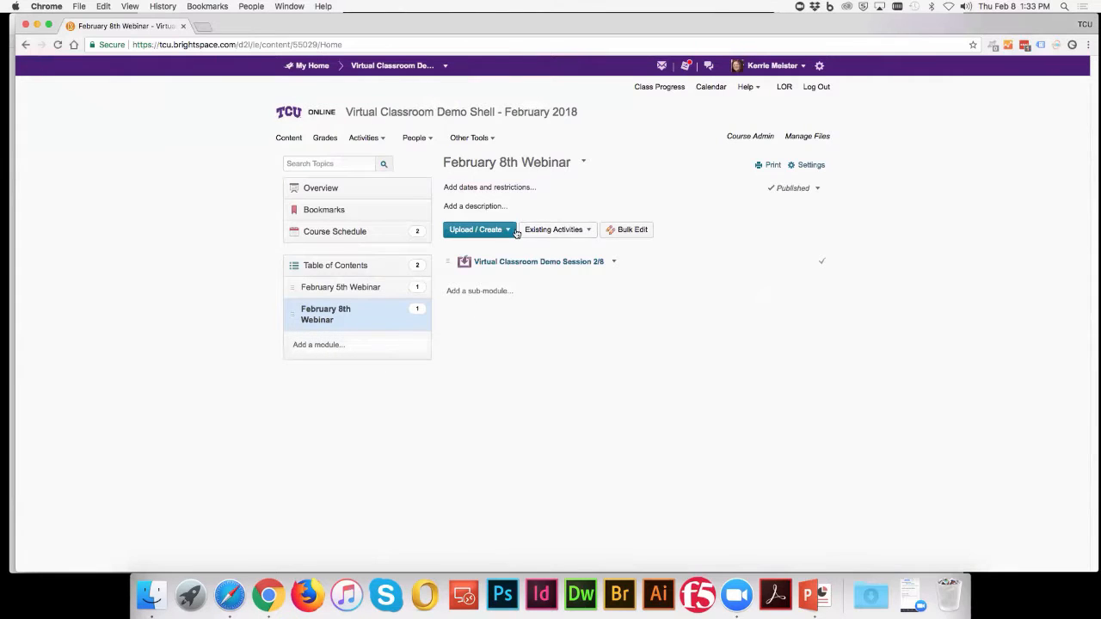
click(589, 231)
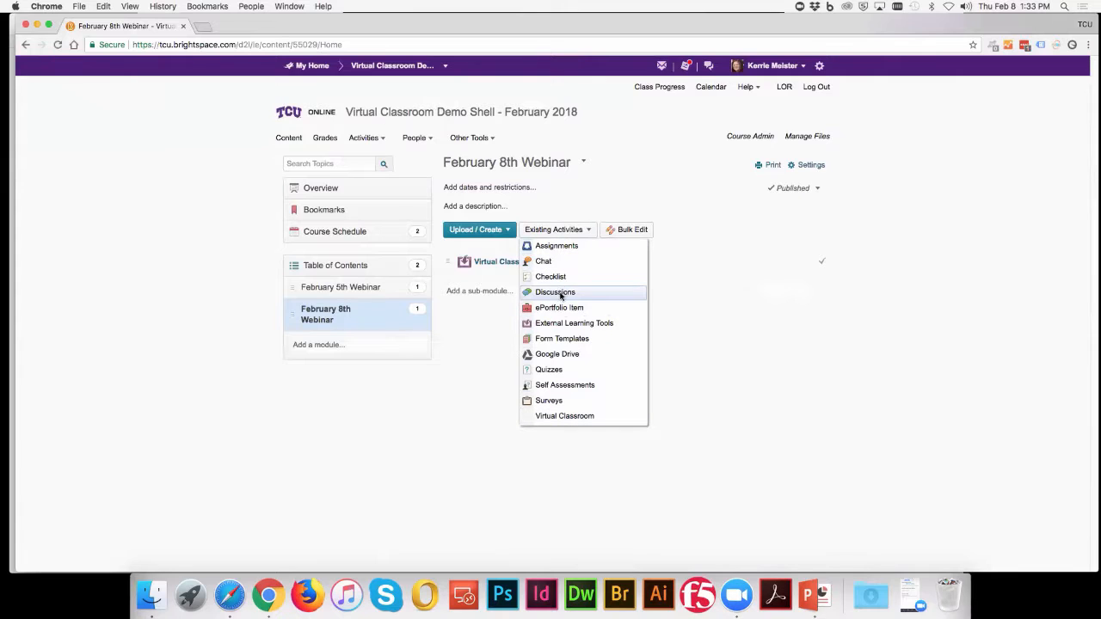
click(582, 419)
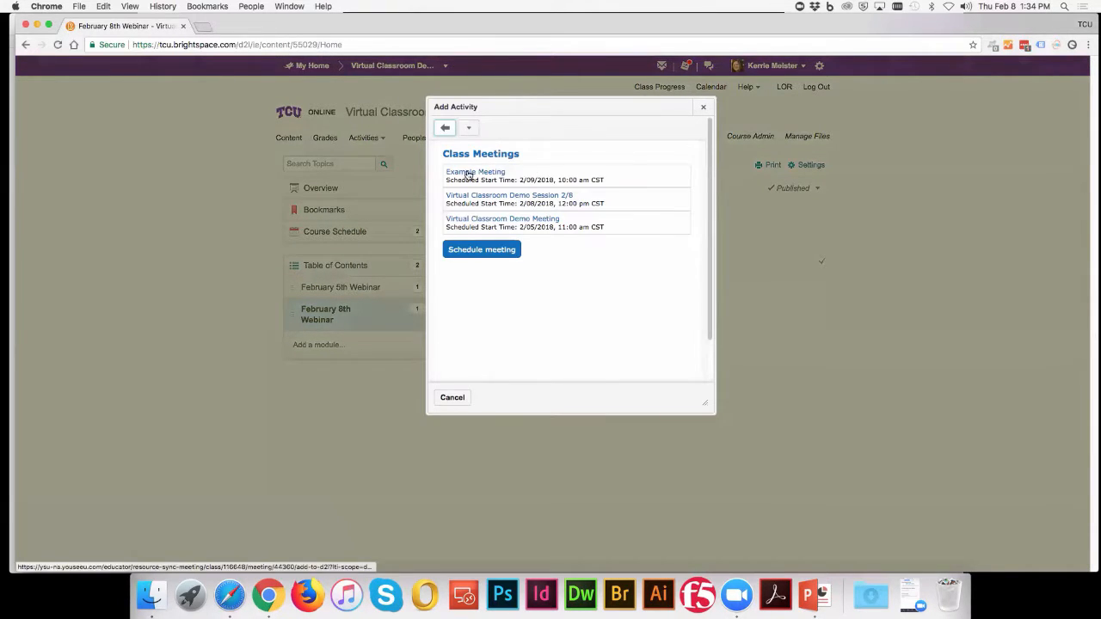
click(475, 173)
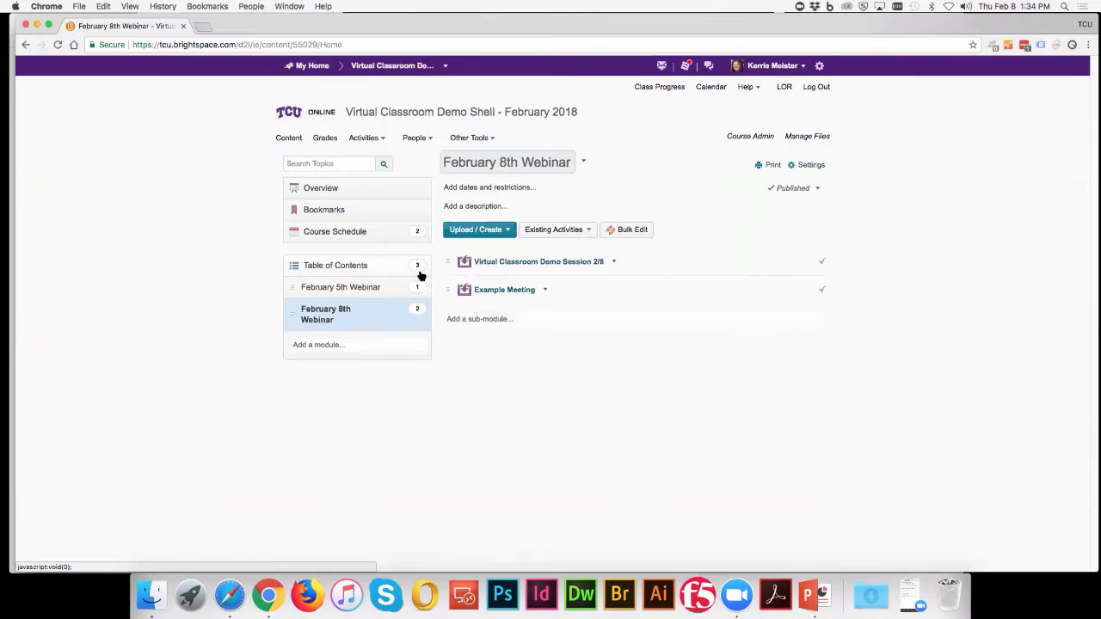
key(XF86AudioLowerVolume)
- Examine the Delete Topic option for the Example Meeting topic and the Virtual Classroom entry among the People tools
click(545, 291)
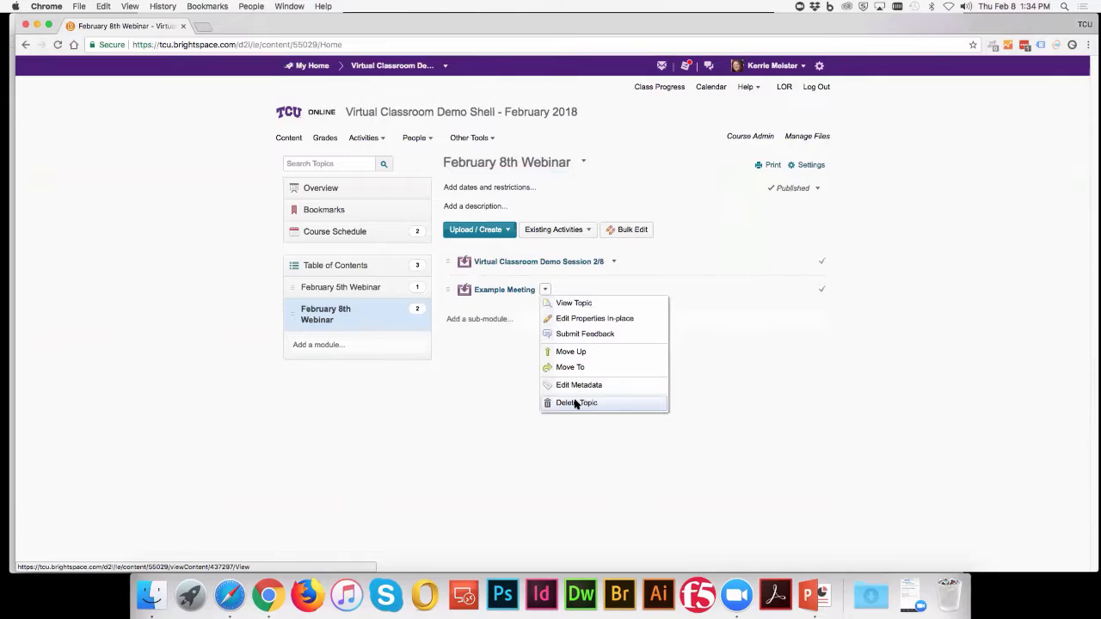
click(480, 387)
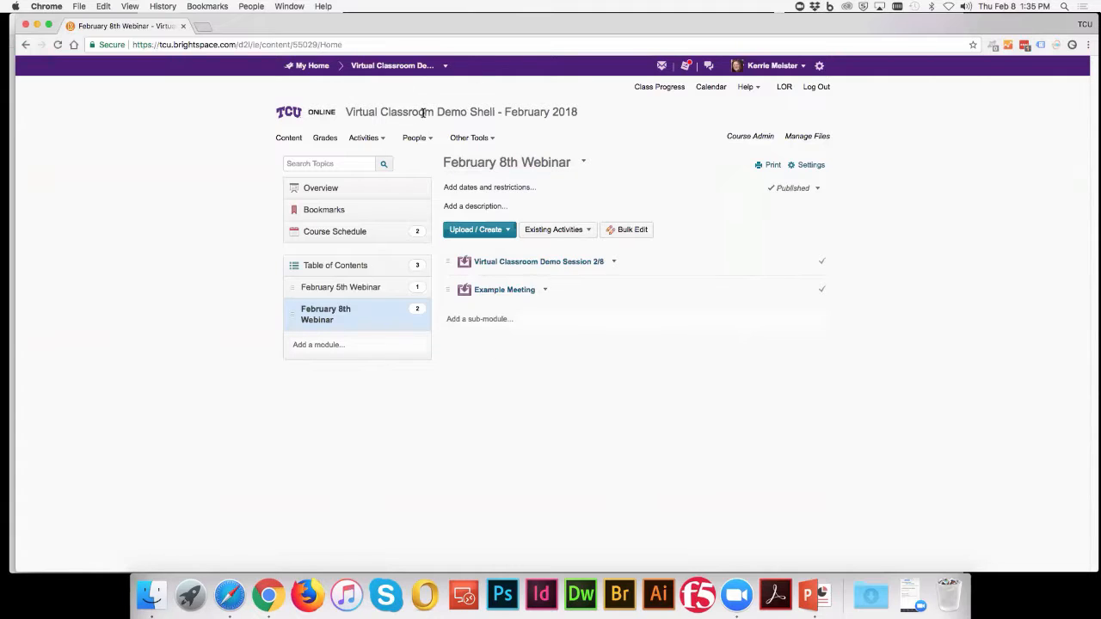
click(430, 139)
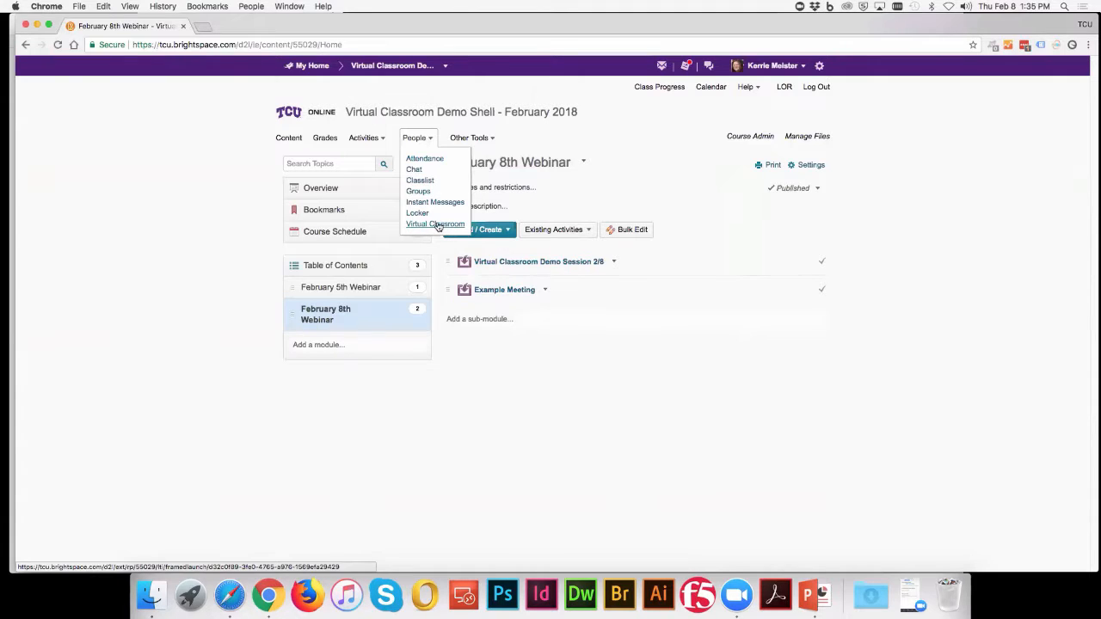
click(569, 382)
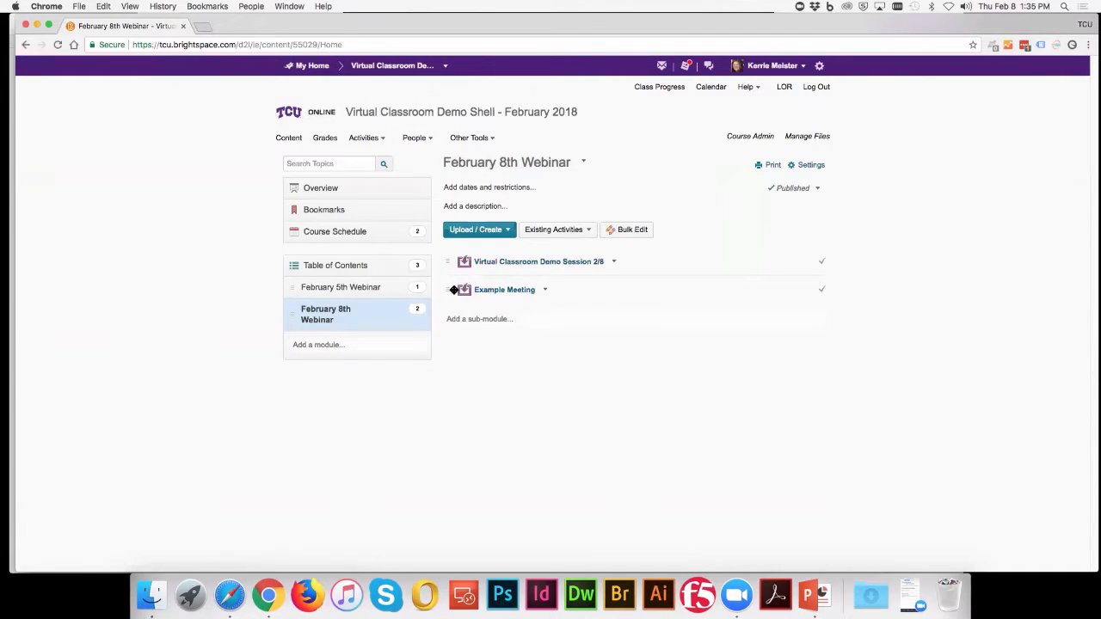
click(430, 141)
click(563, 326)
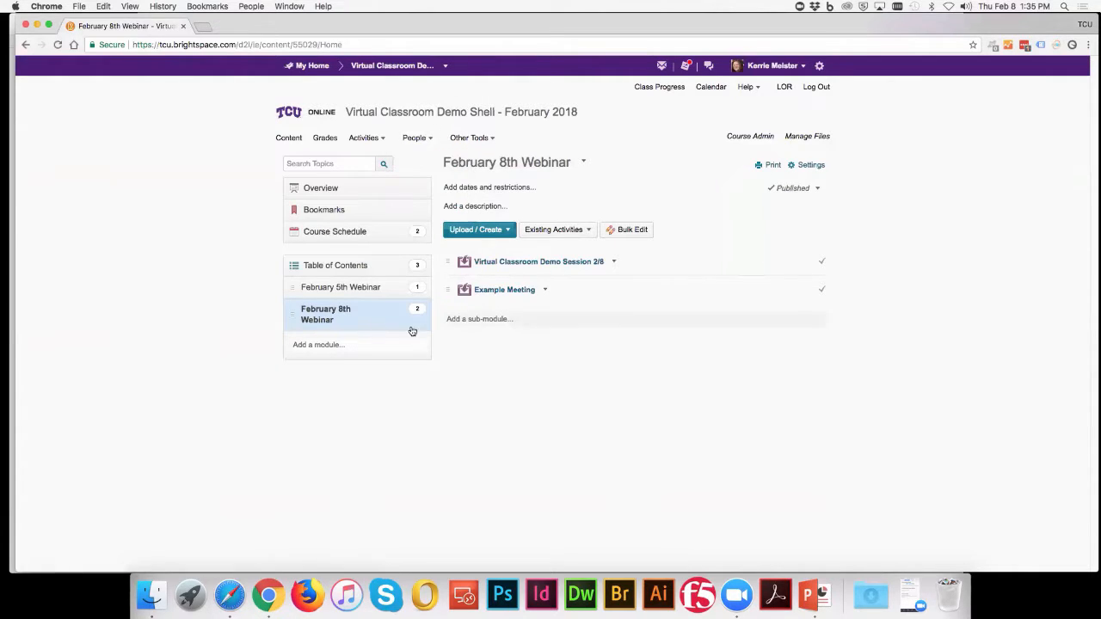
click(546, 290)
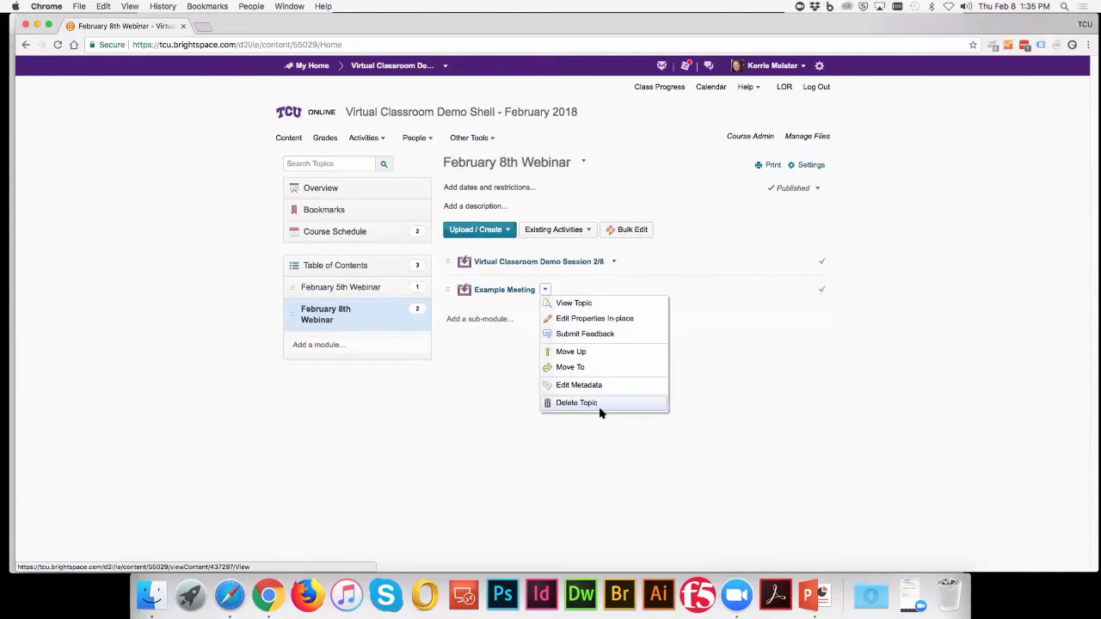
click(525, 402)
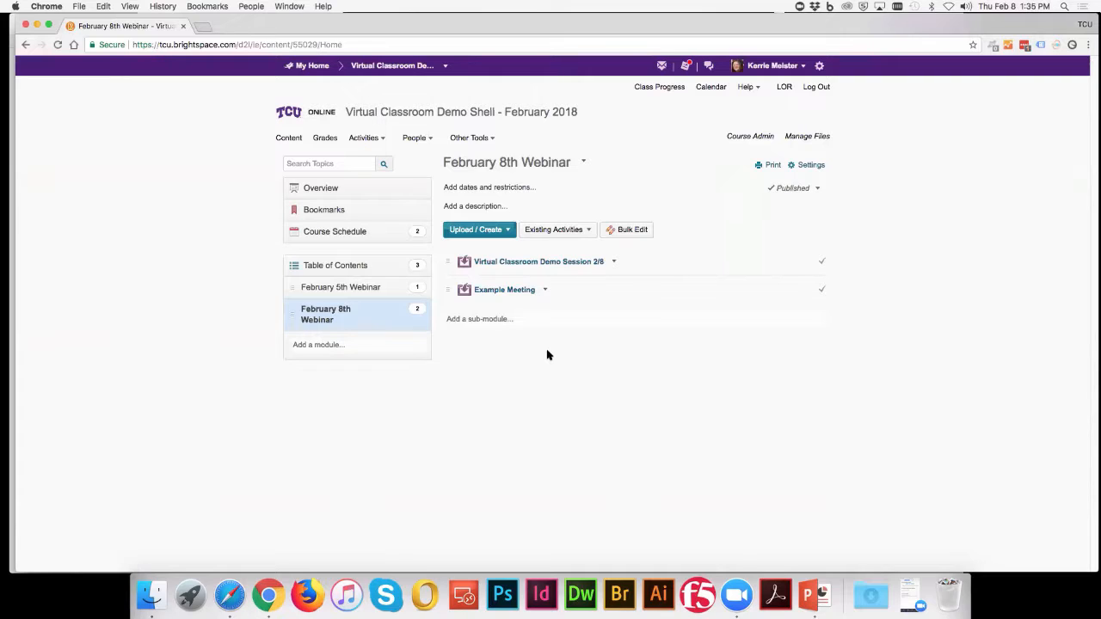
click(431, 139)
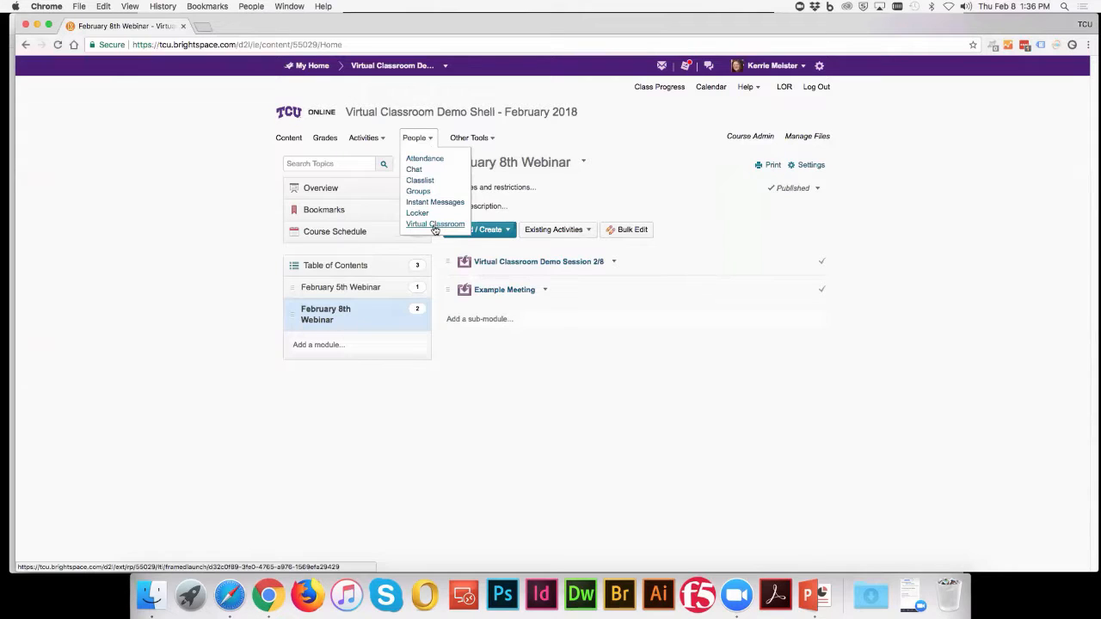
click(651, 380)
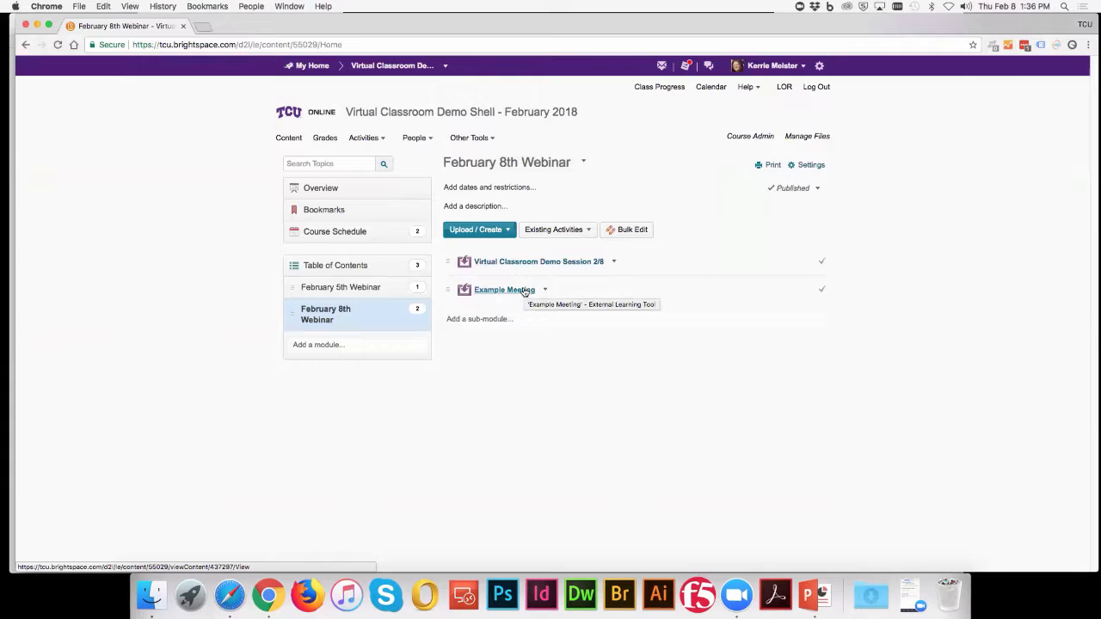
click(432, 140)
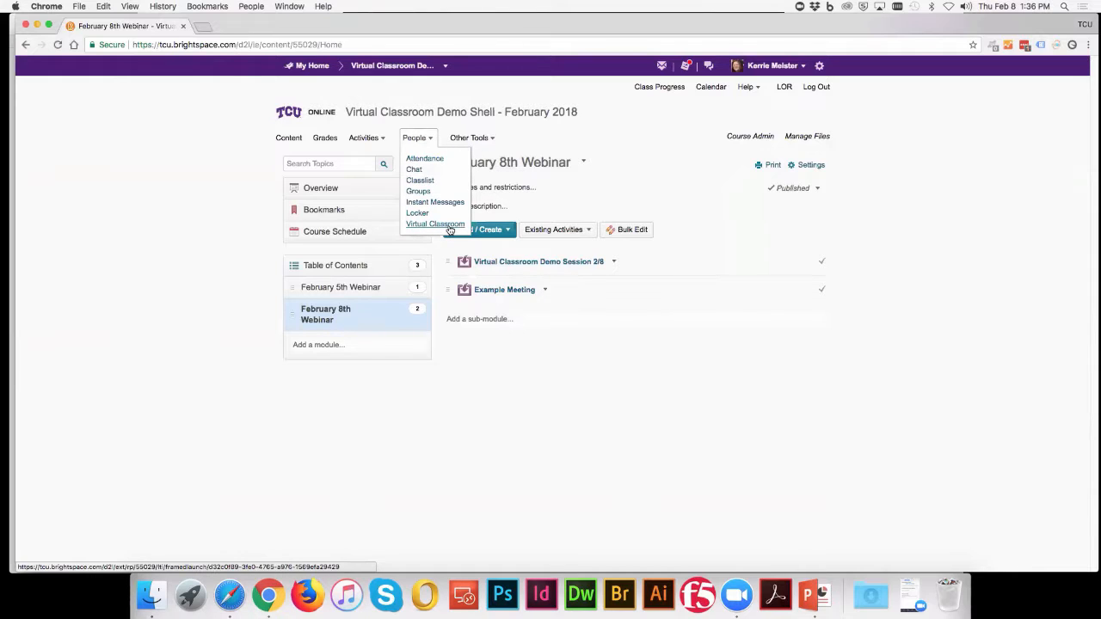
click(660, 422)
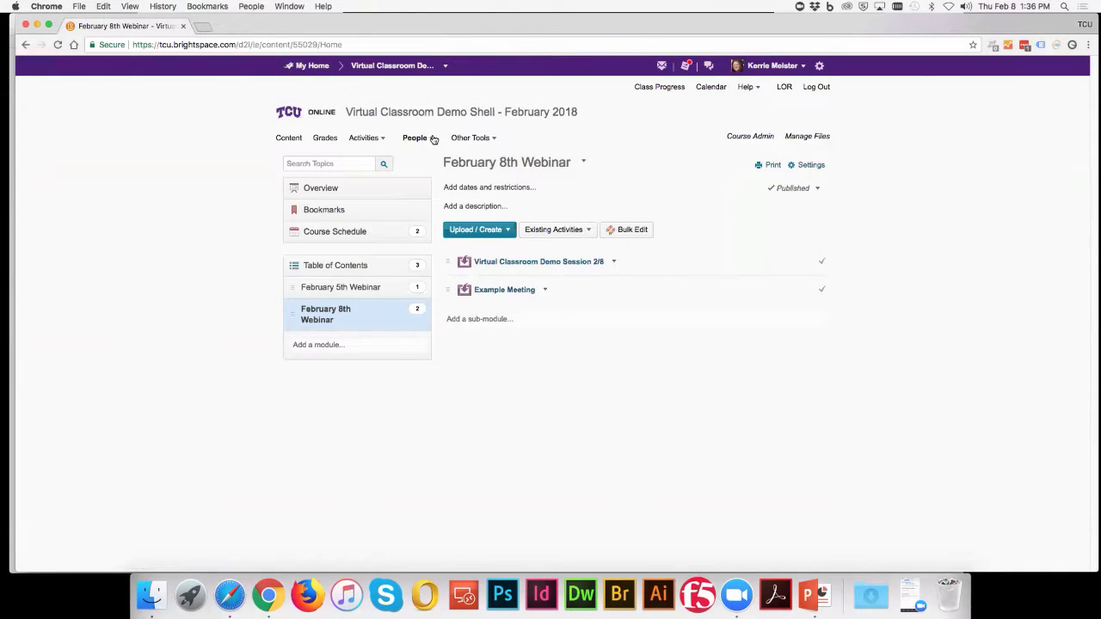
- Create a Virtual Classroom meeting named with the participant's first name and "Meeting", dated 02/09/2018 at 11am
click(431, 140)
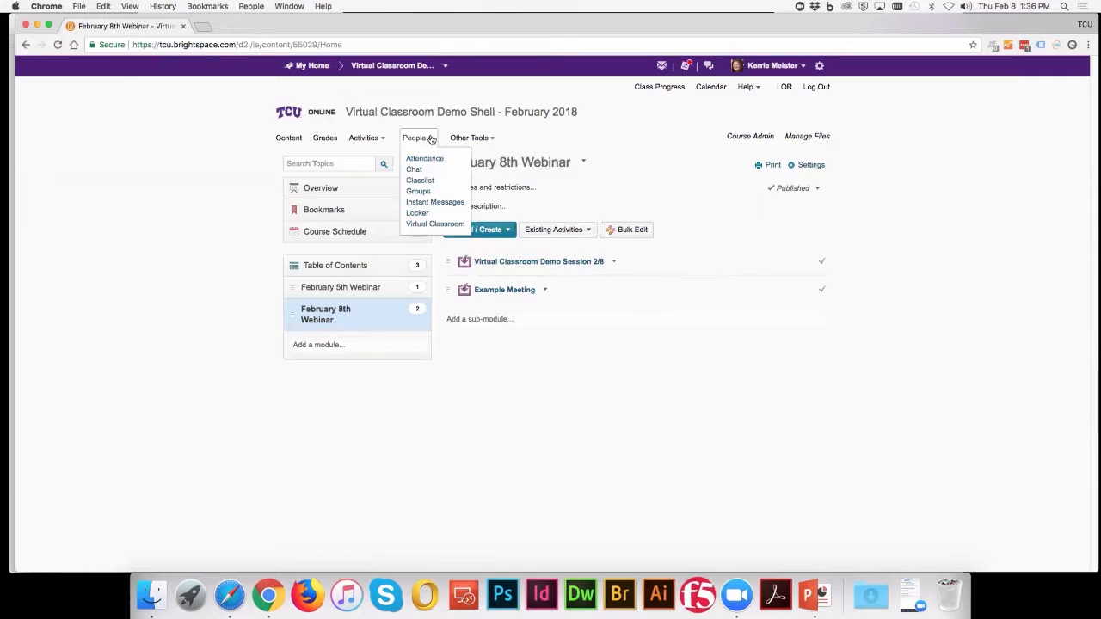
click(430, 224)
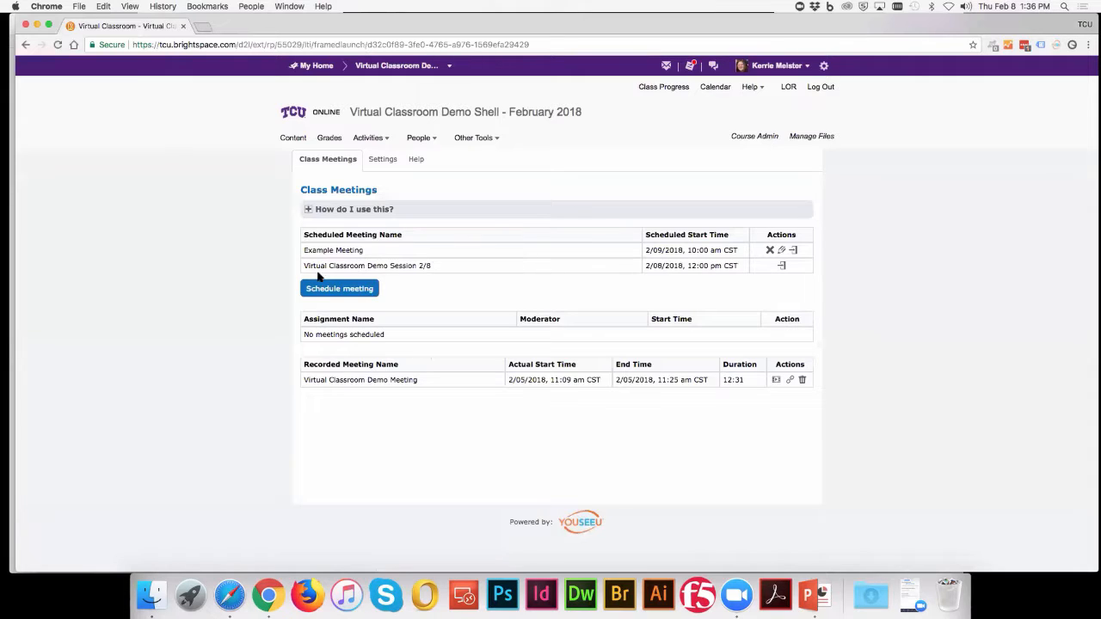
click(337, 291)
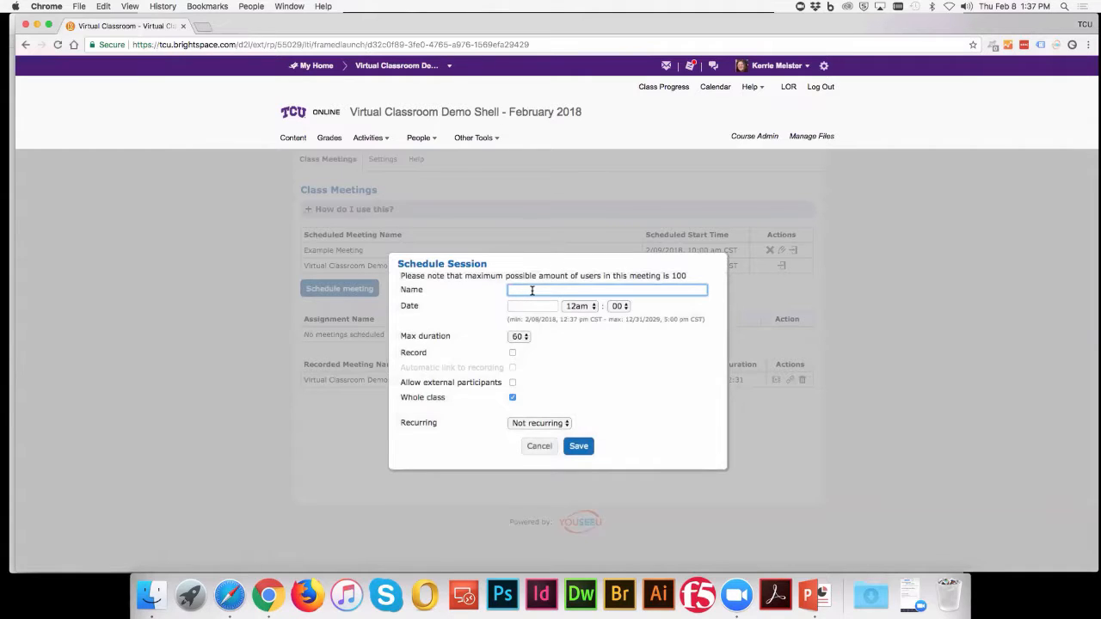
text(Kenneth Meeting)
click(546, 305)
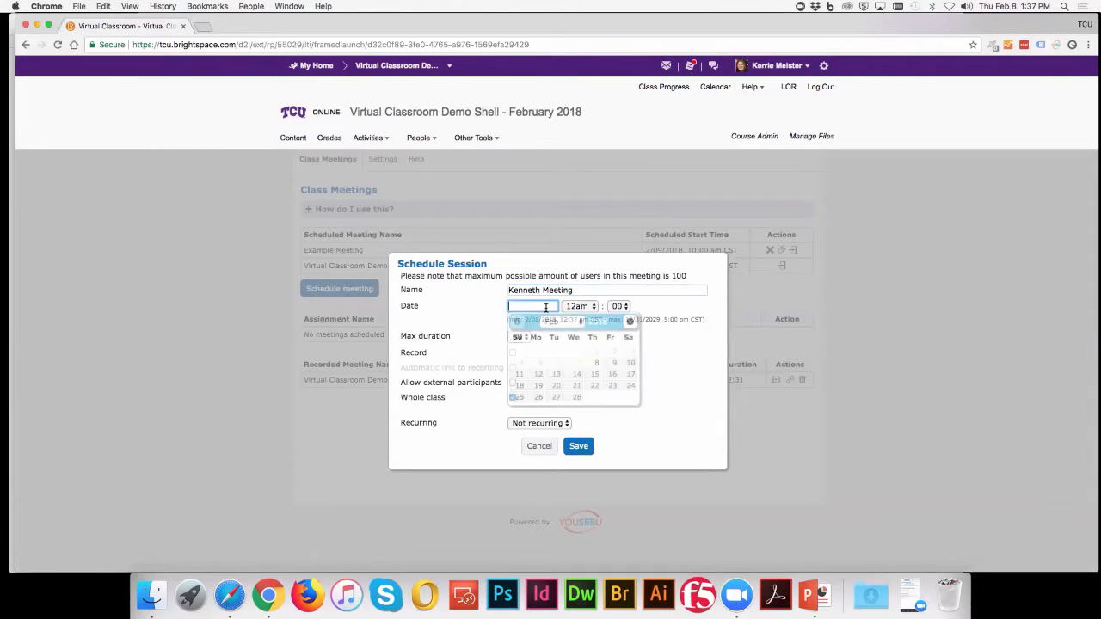
click(612, 363)
click(579, 306)
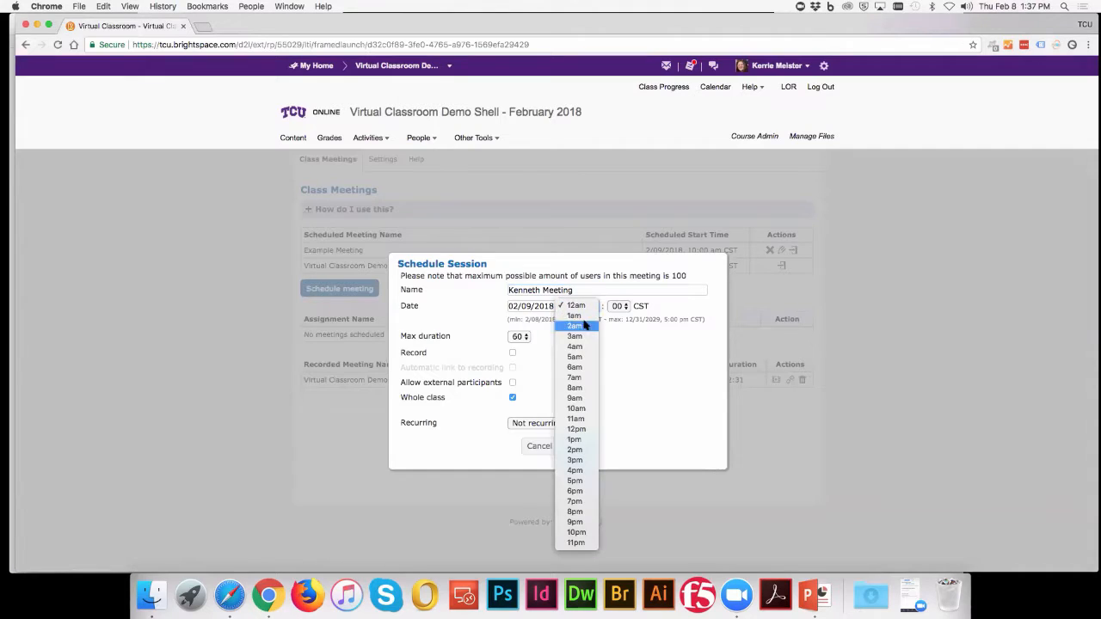
click(575, 420)
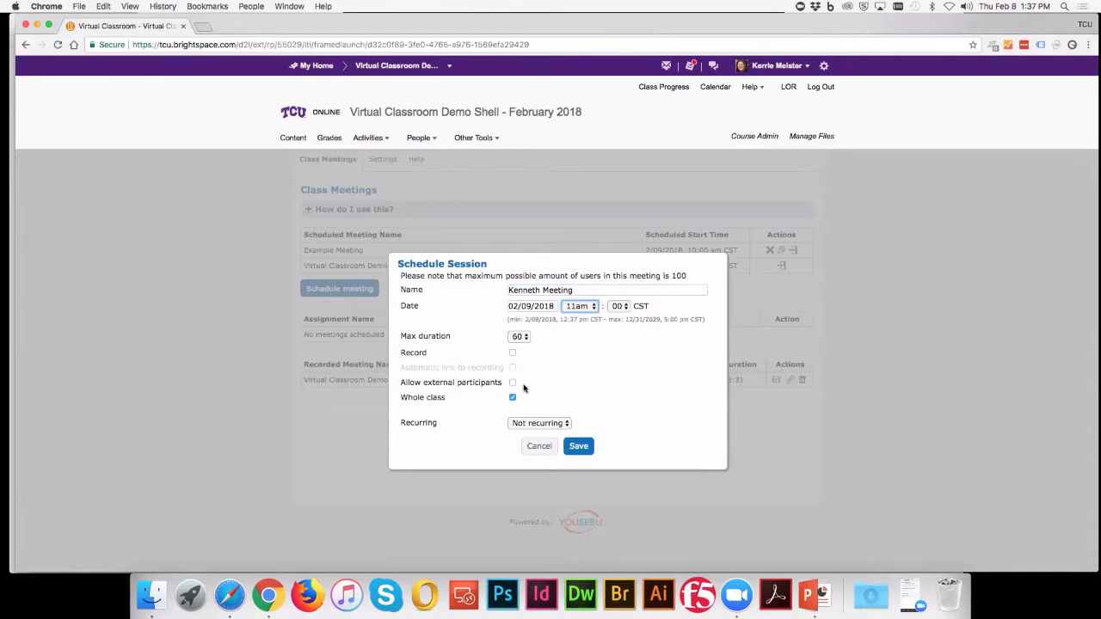
- Limit the new meeting to selected participants instead of the whole class, enable recording, and save it
click(521, 337)
click(527, 336)
click(513, 398)
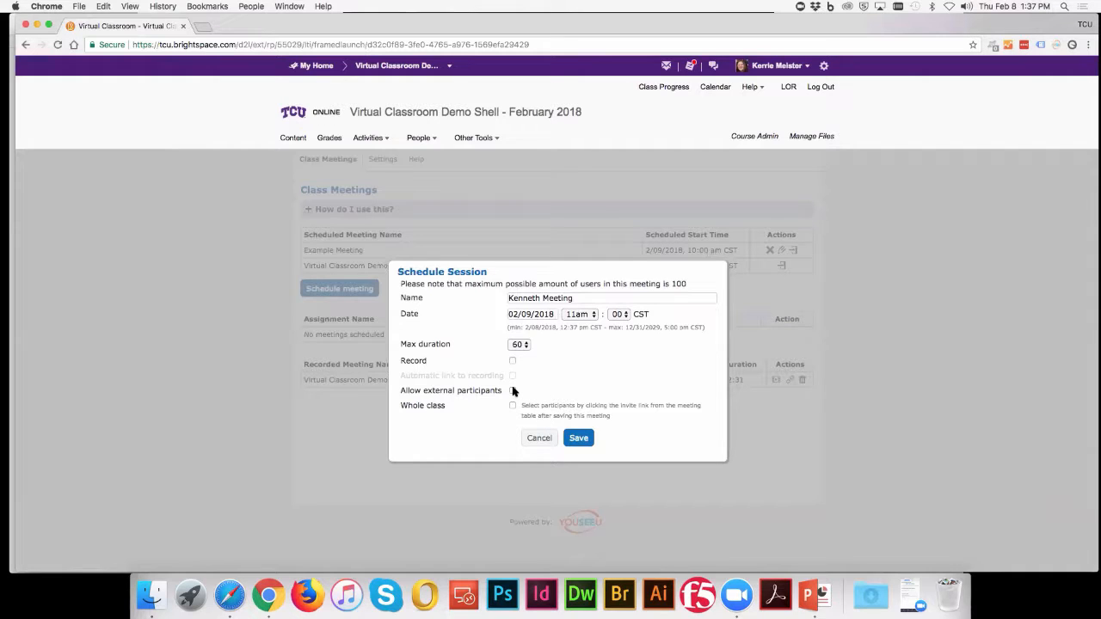
click(512, 362)
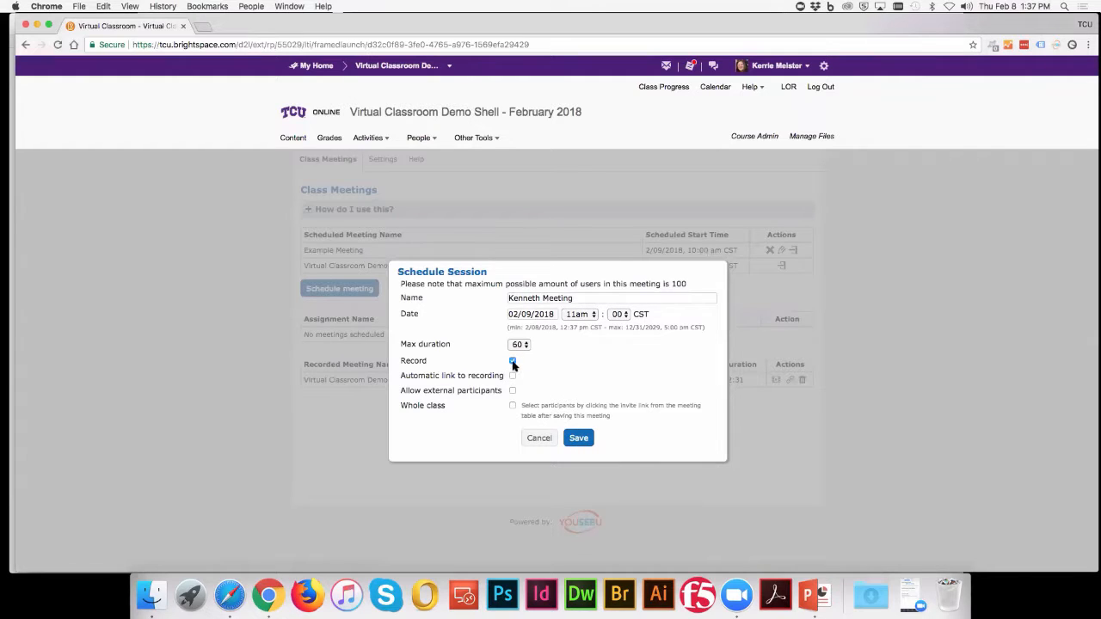
click(579, 439)
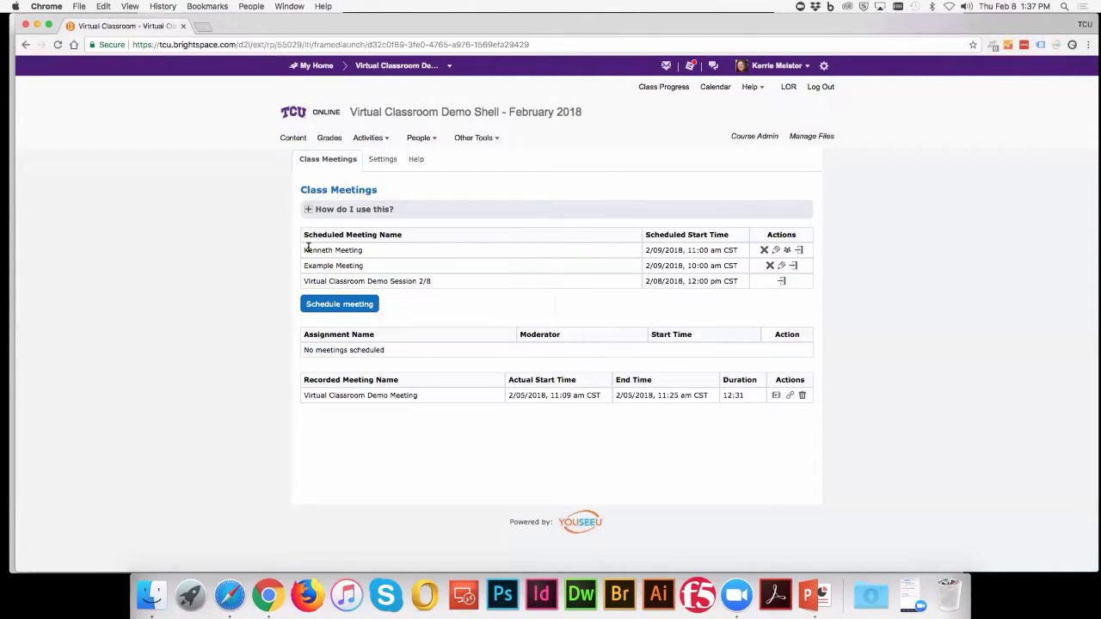
- Open participant management for the 2/09/2018 11:00 am meeting and look through the list of students available to invite
click(788, 251)
click(462, 345)
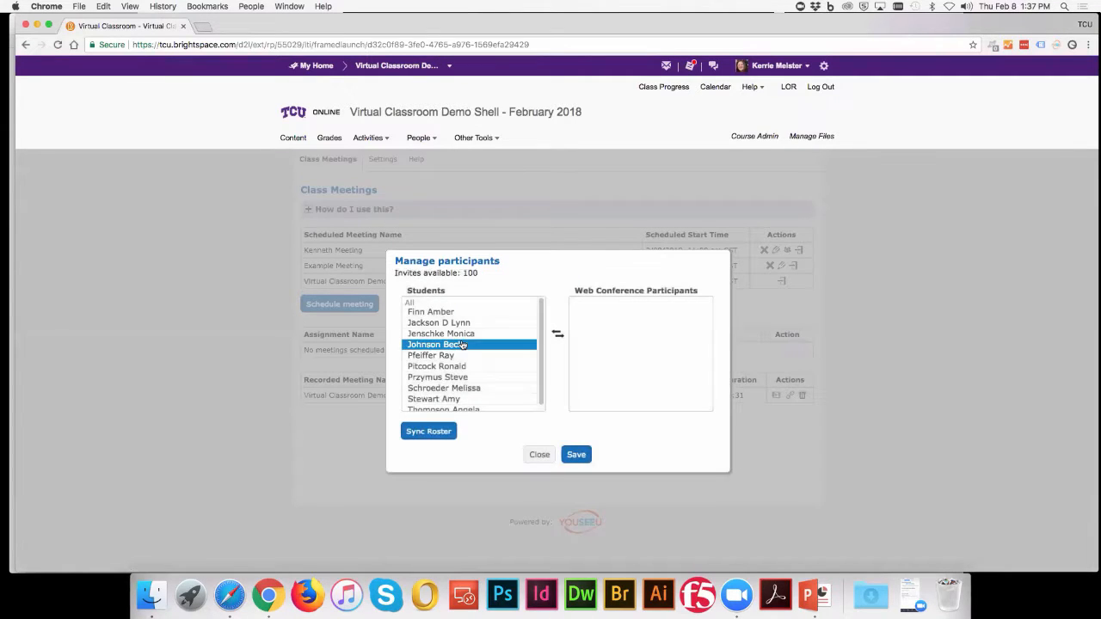
click(439, 323)
scroll(544, 374, down, 1)
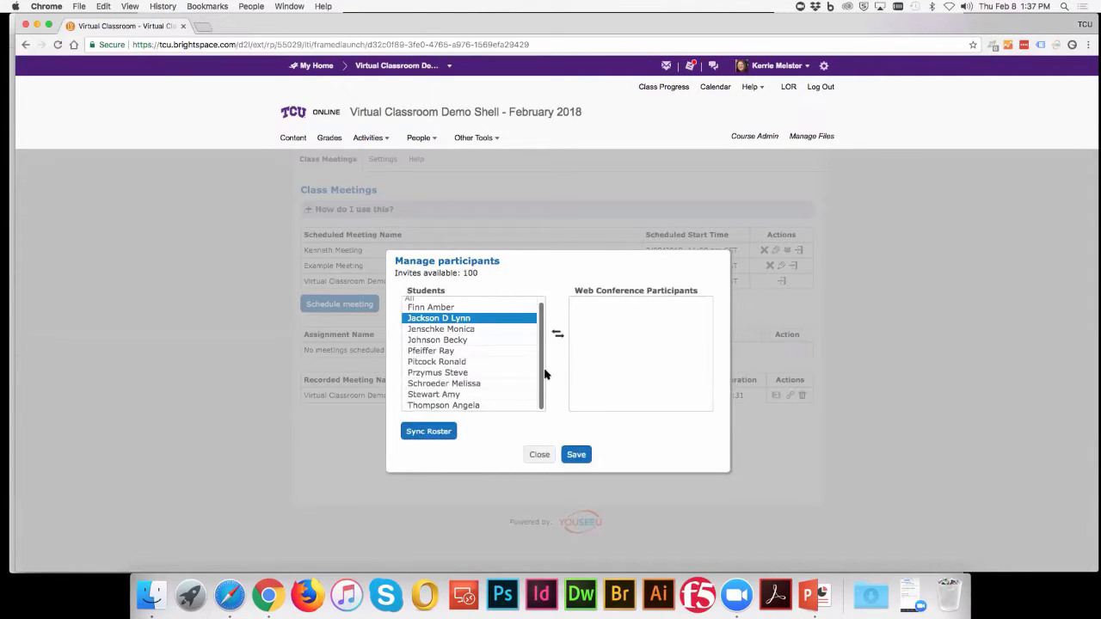
scroll(545, 353, up, 1)
key(Down)
key(Down)
key(Down)
key(Down)
key(Down)
key(Down)
key(Down)
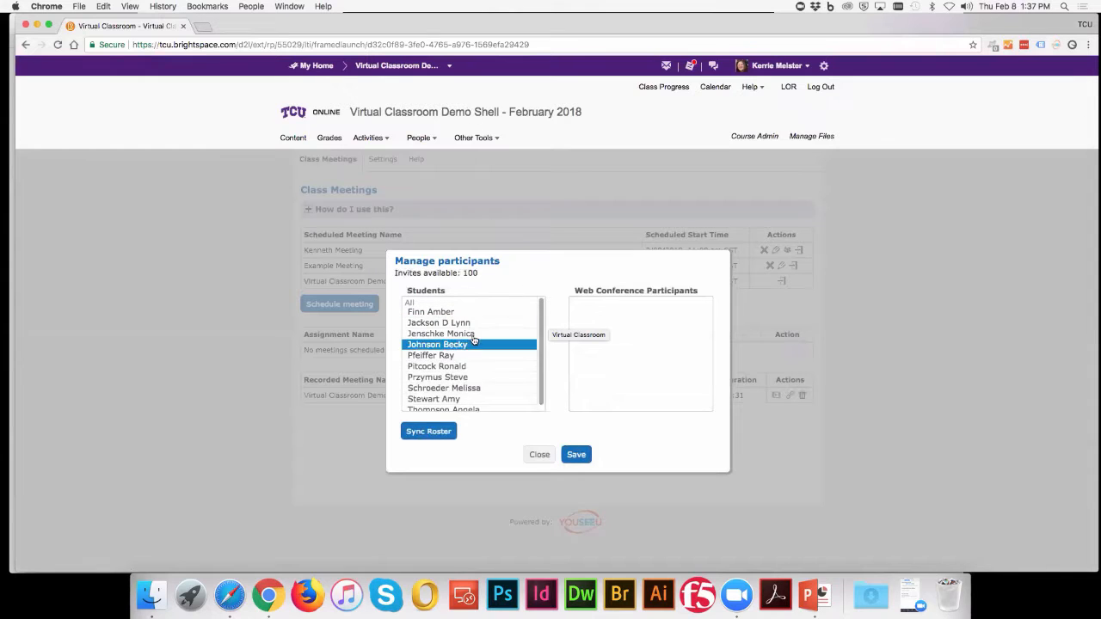
scroll(544, 394, down, 1)
key(Up)
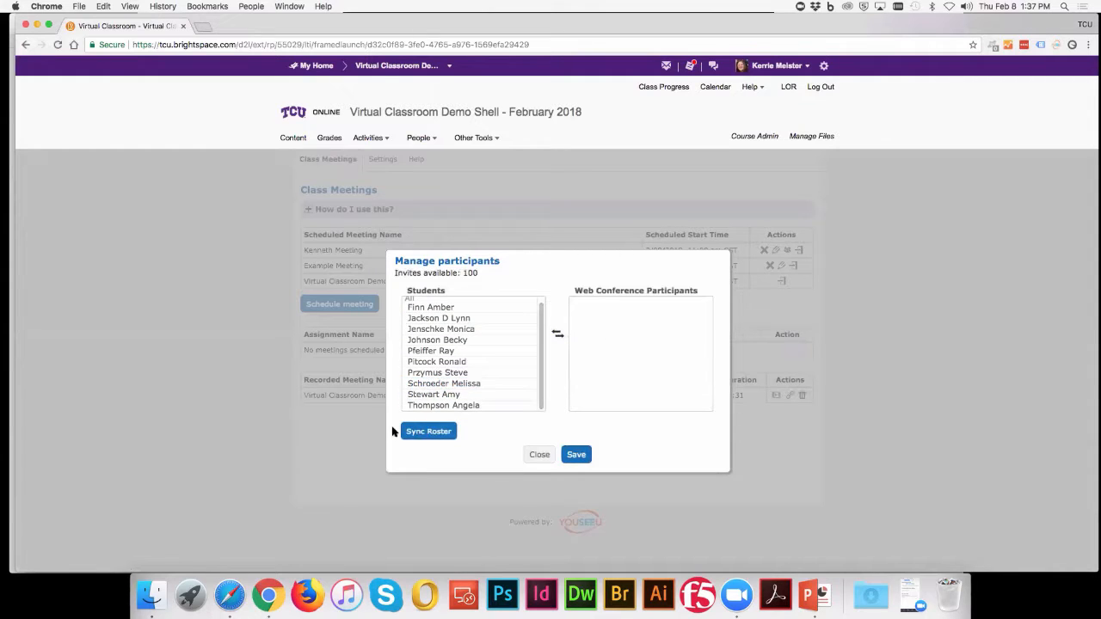
- Sync the roster in the meeting's participant manager and reload the Class Meetings page
click(429, 432)
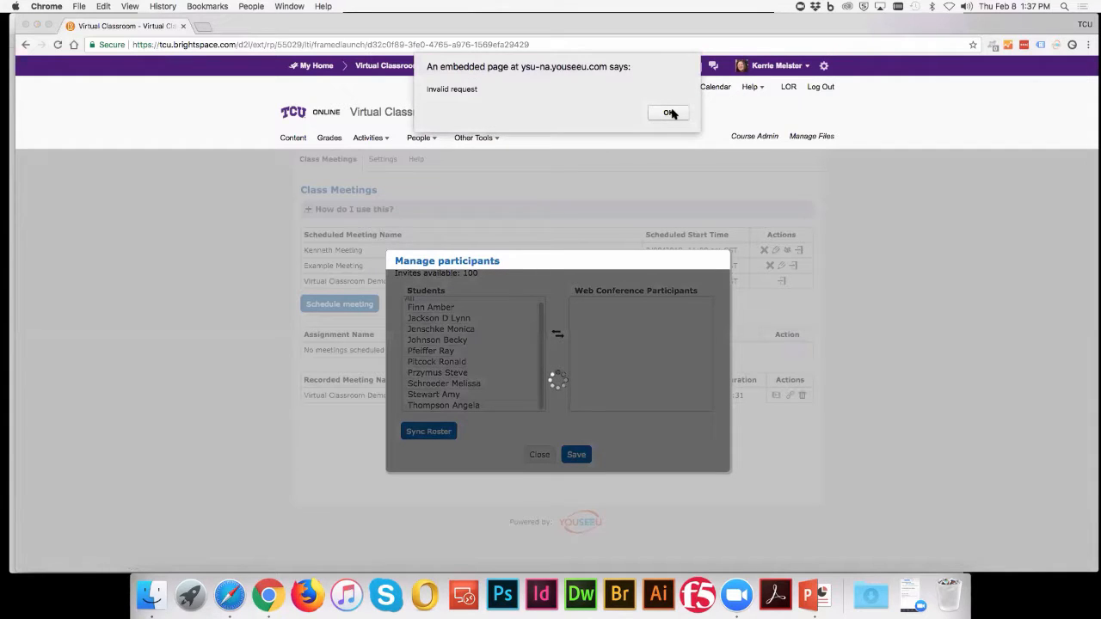
click(670, 113)
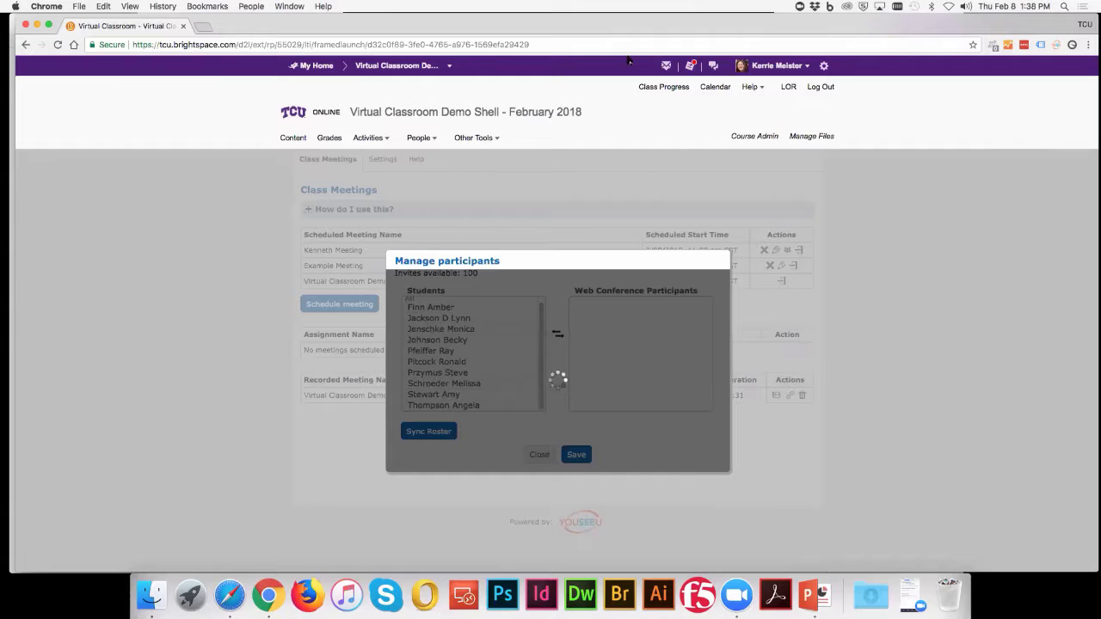
click(911, 44)
key(Return)
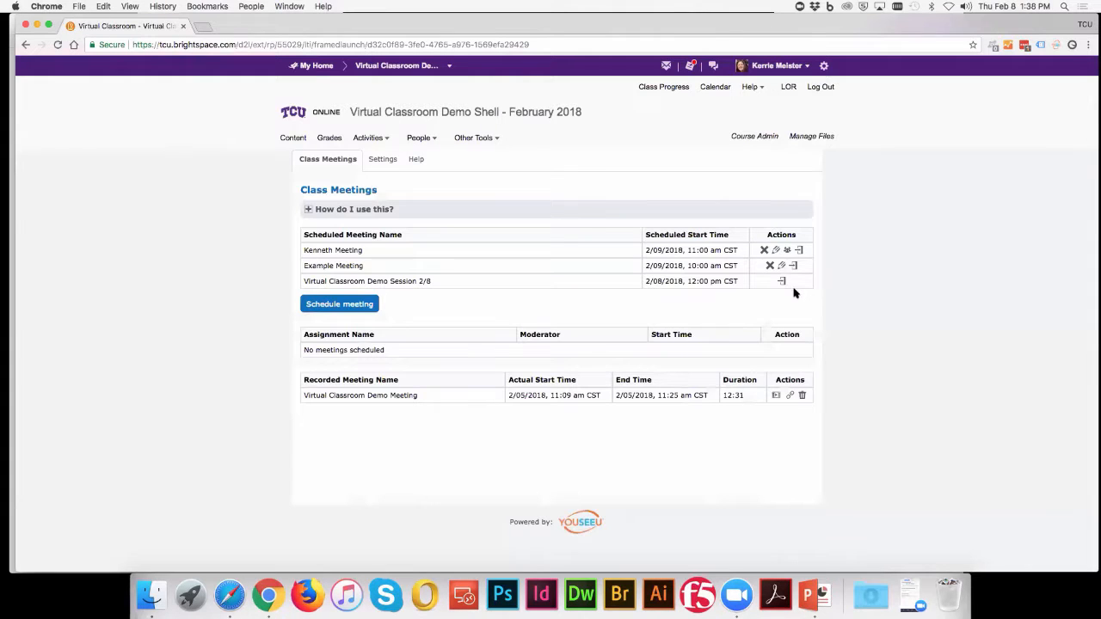
- Reopen the 11:00 am meeting's participant list, try syncing the roster again, and reload the page
click(786, 253)
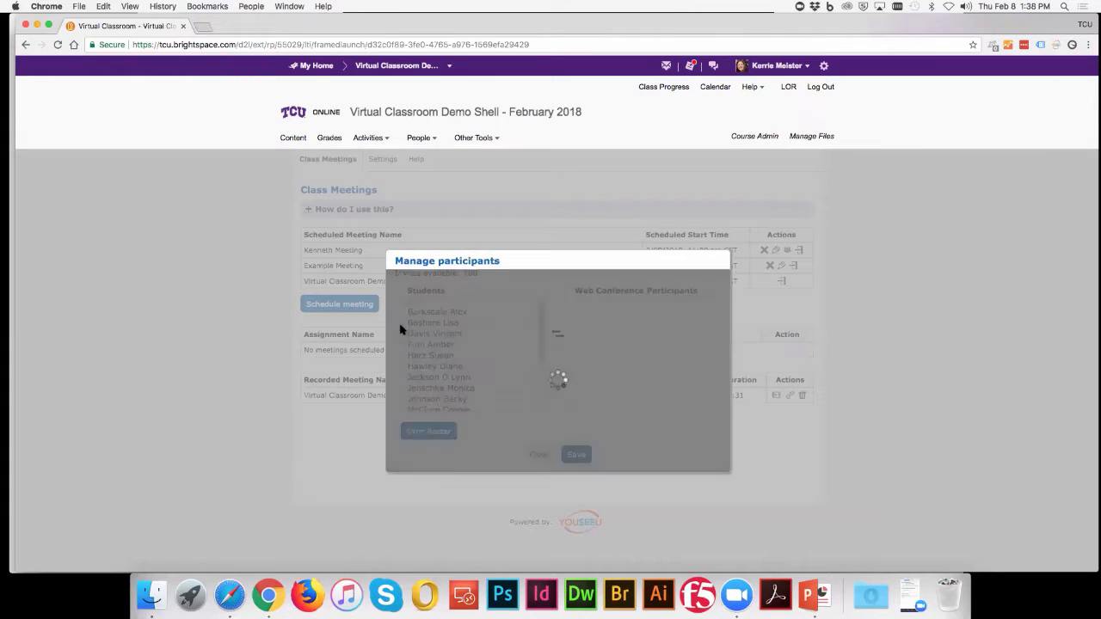
click(533, 345)
drag(545, 358, 543, 412)
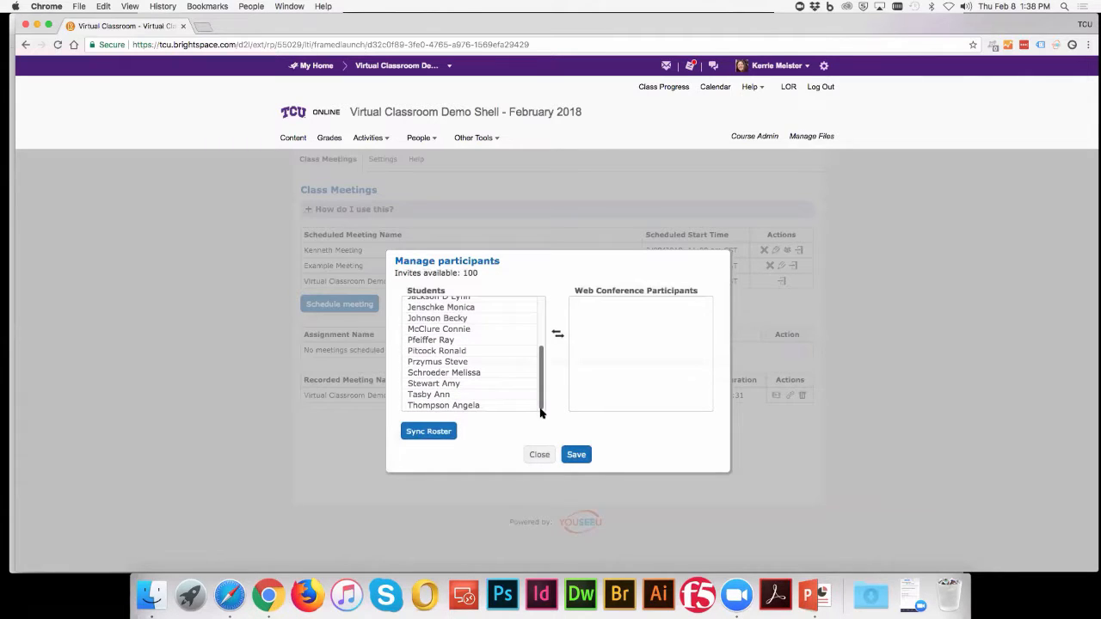
click(451, 431)
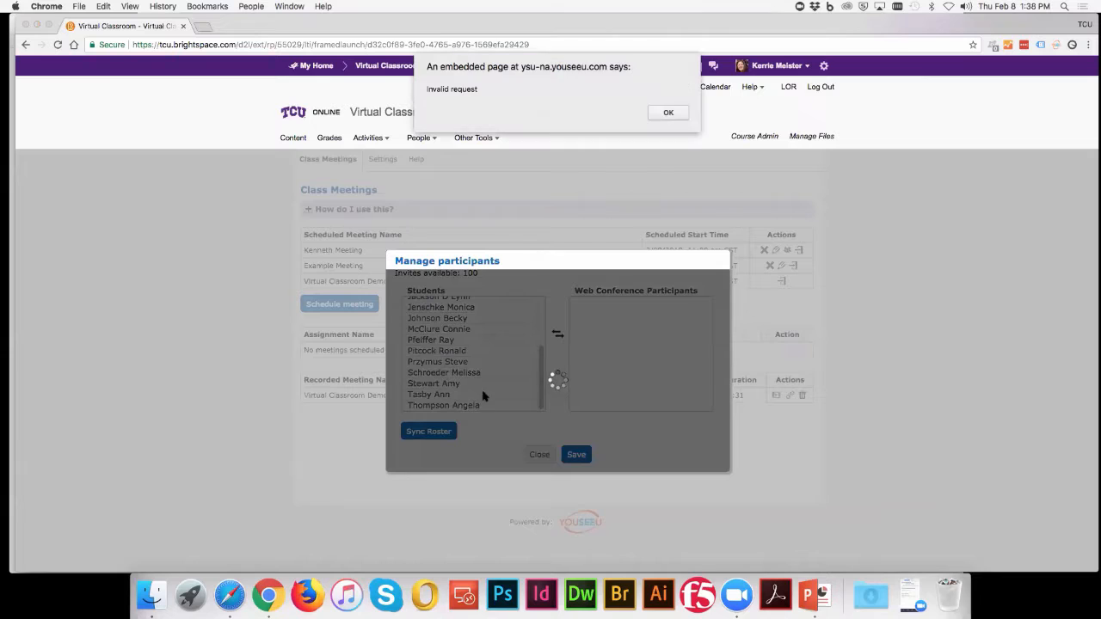
click(673, 116)
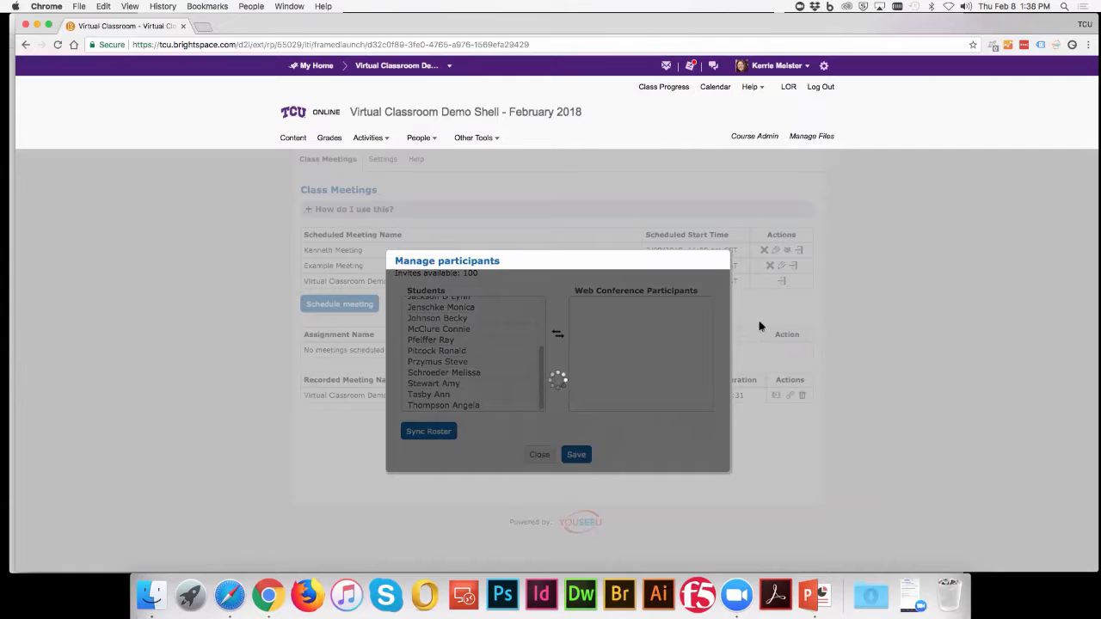
click(791, 44)
key(Return)
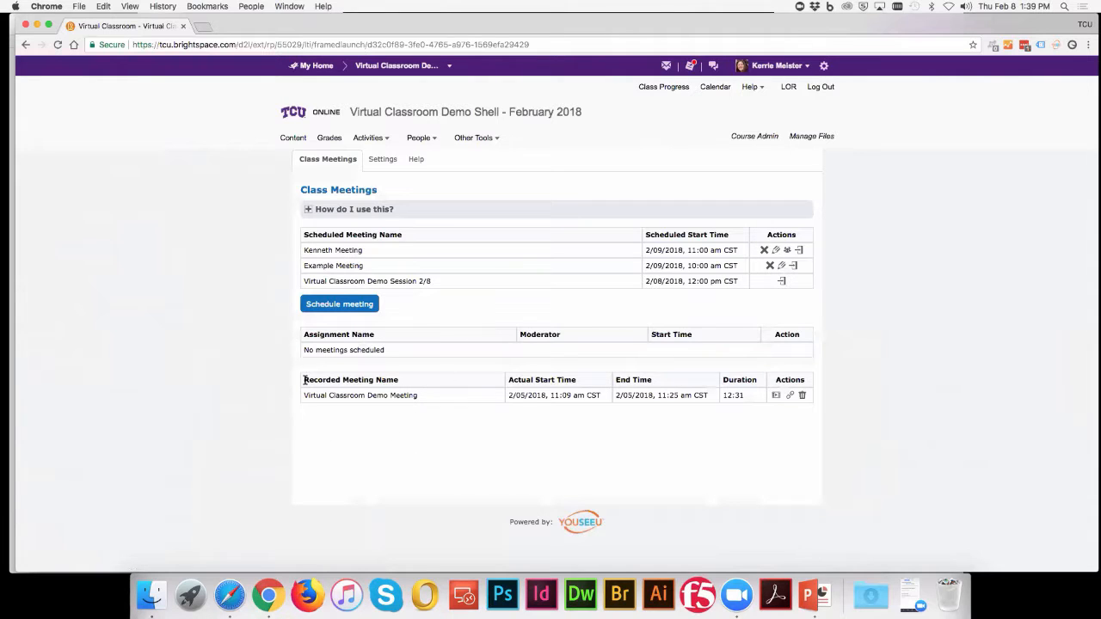
- View the external player page linked from the Virtual Classroom Demo Meeting recording and return to the class meetings
drag(305, 379, 553, 402)
click(573, 420)
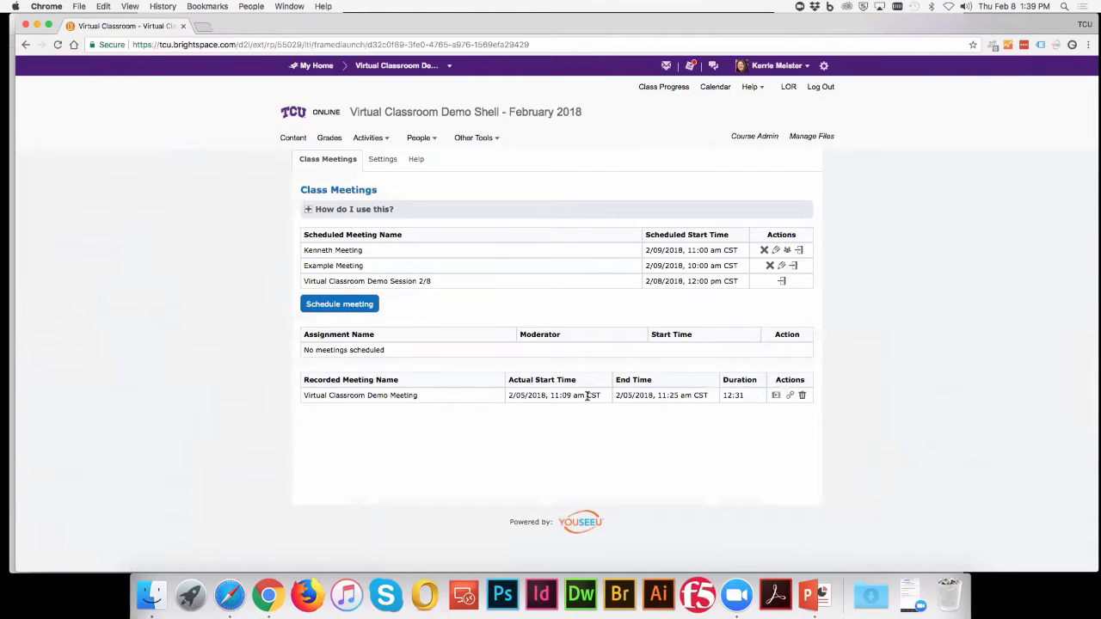
click(790, 398)
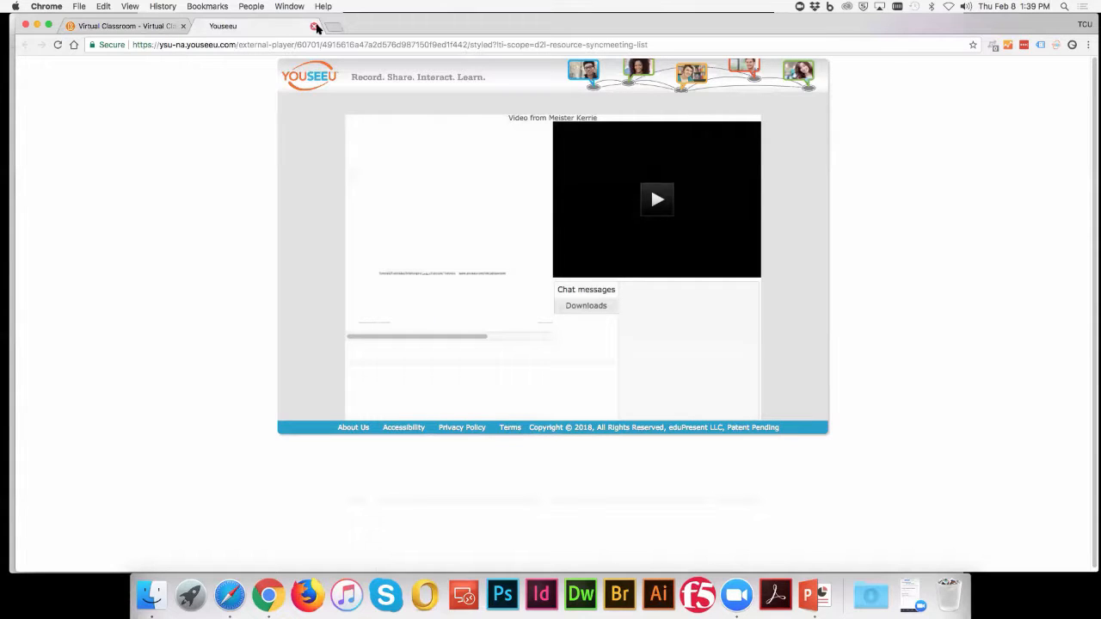
click(314, 28)
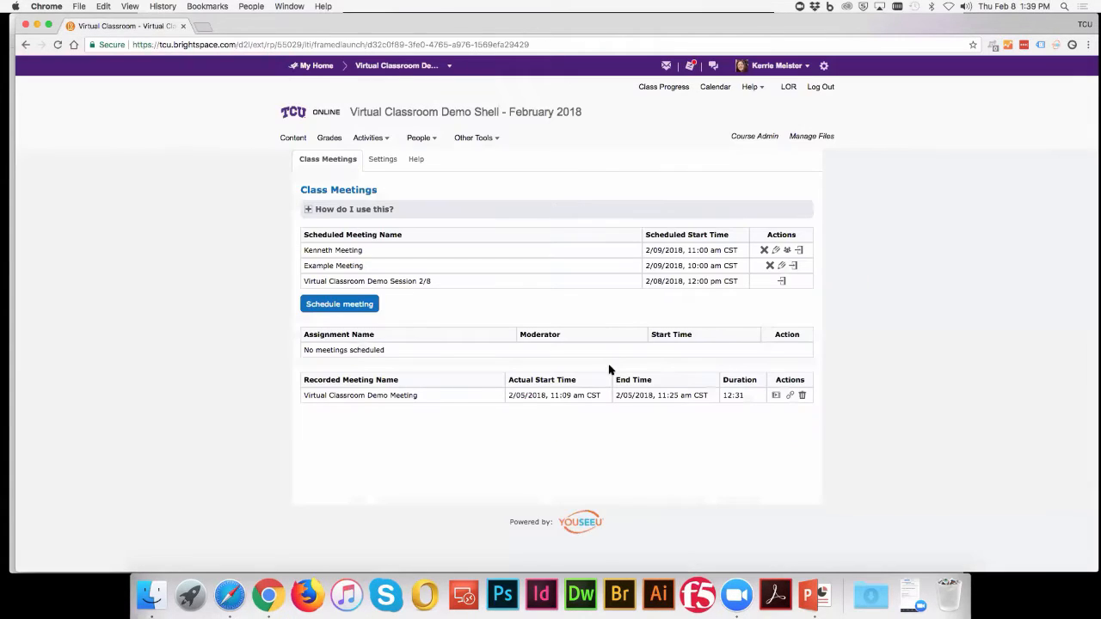
- Play the Virtual Classroom Demo Meeting recording, examine its video and chat messages, and jump to the slide at 00:03:45
click(777, 395)
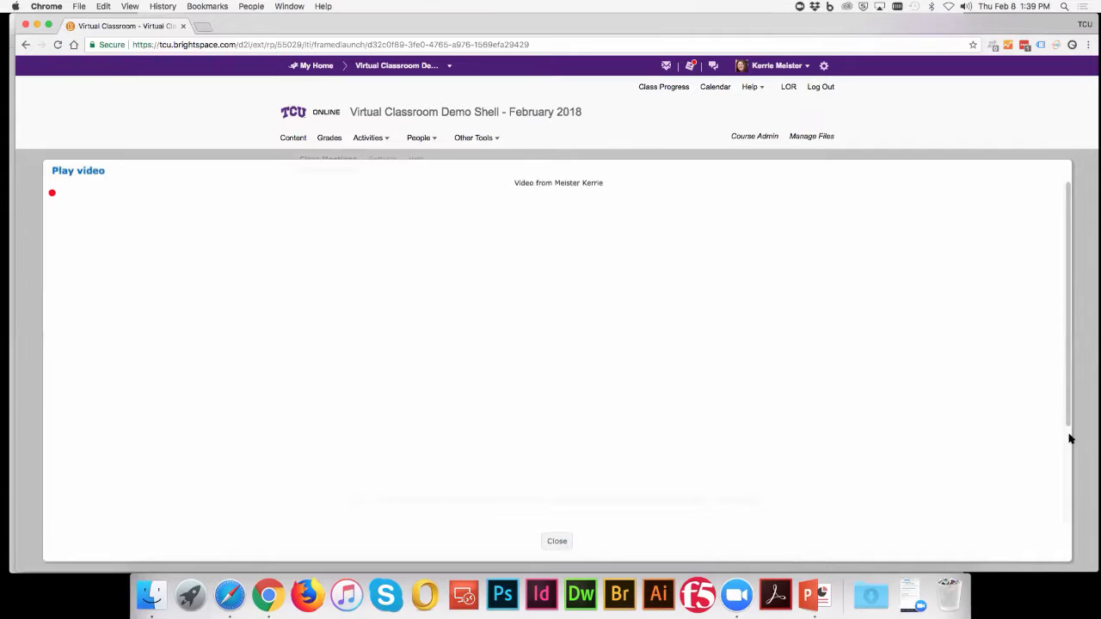
drag(1069, 437, 1074, 544)
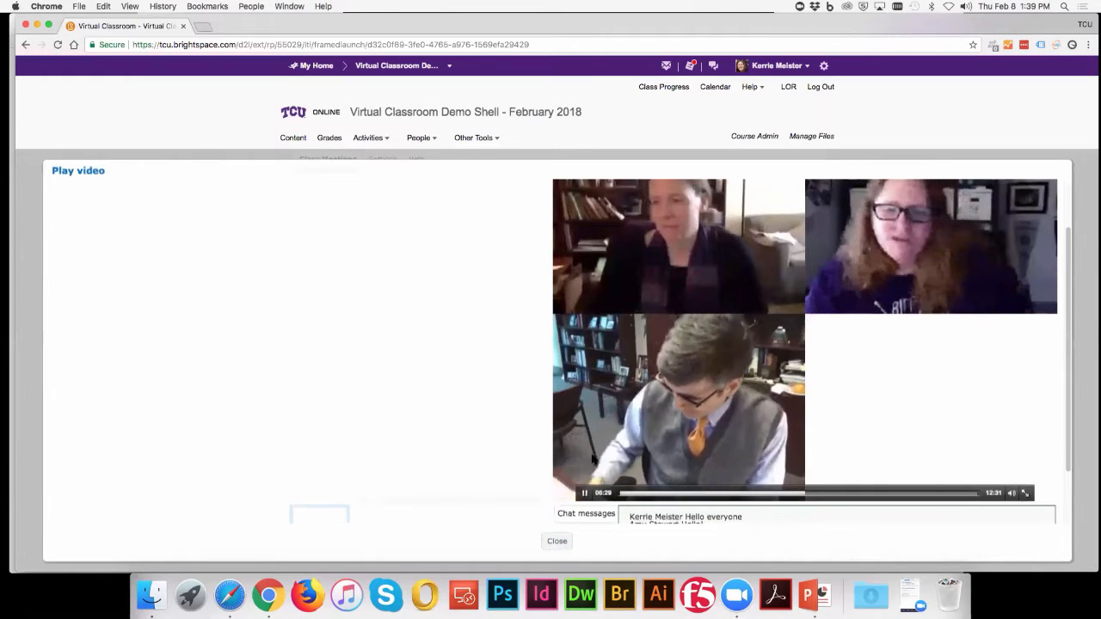
click(584, 493)
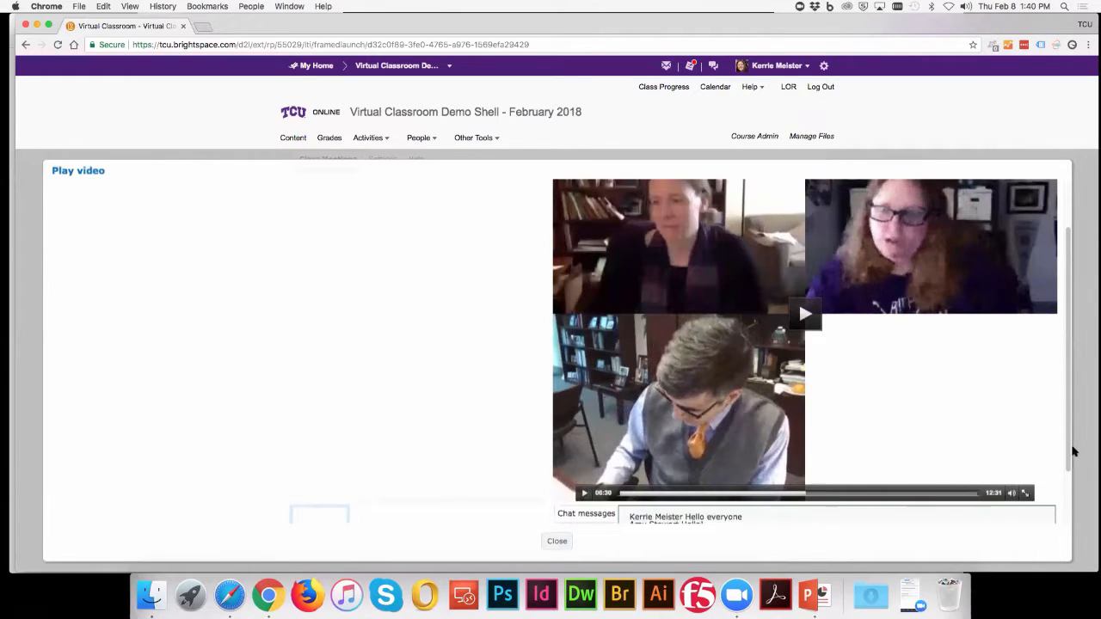
drag(1070, 460, 1079, 515)
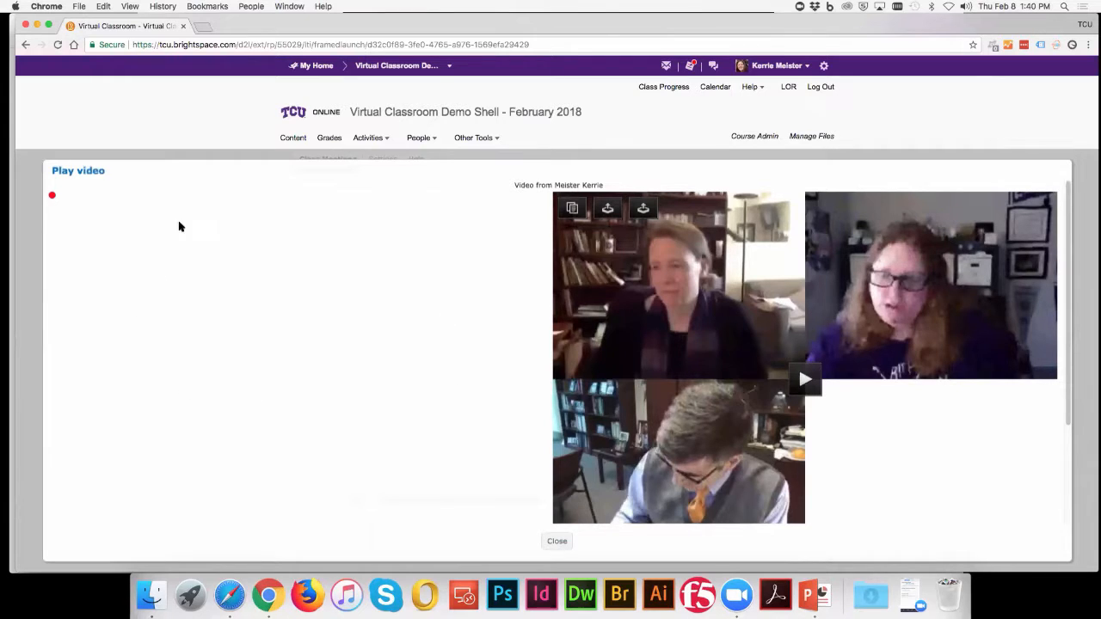
scroll(1065, 322, down, 3)
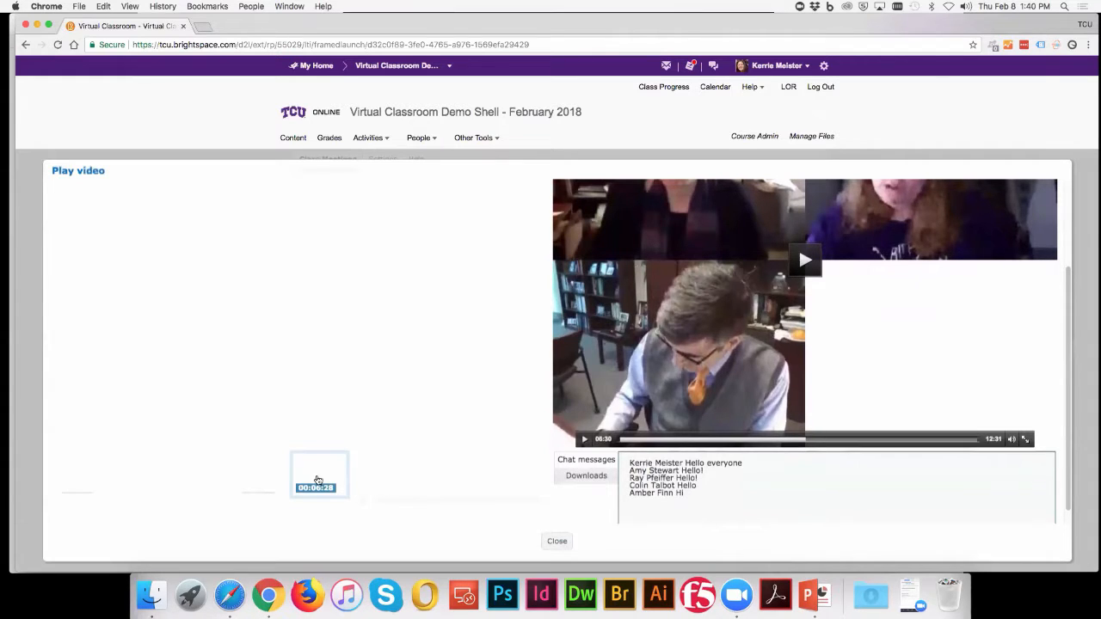
click(193, 475)
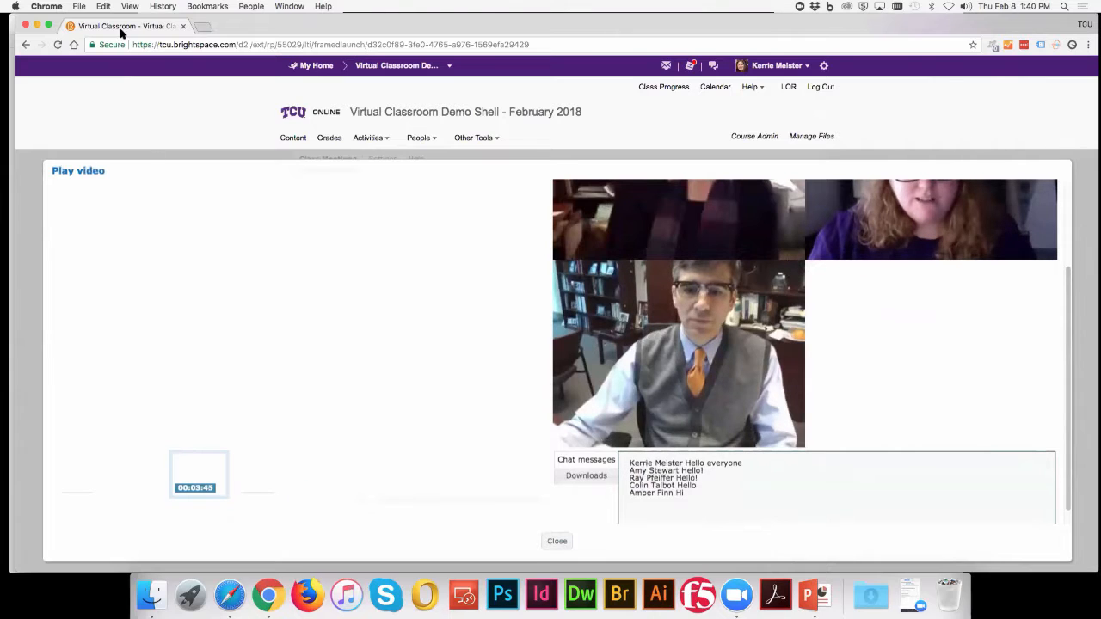
- View the Virtual Classroom Demo Meeting recording from the February 5th Webinar module in the course content
click(28, 45)
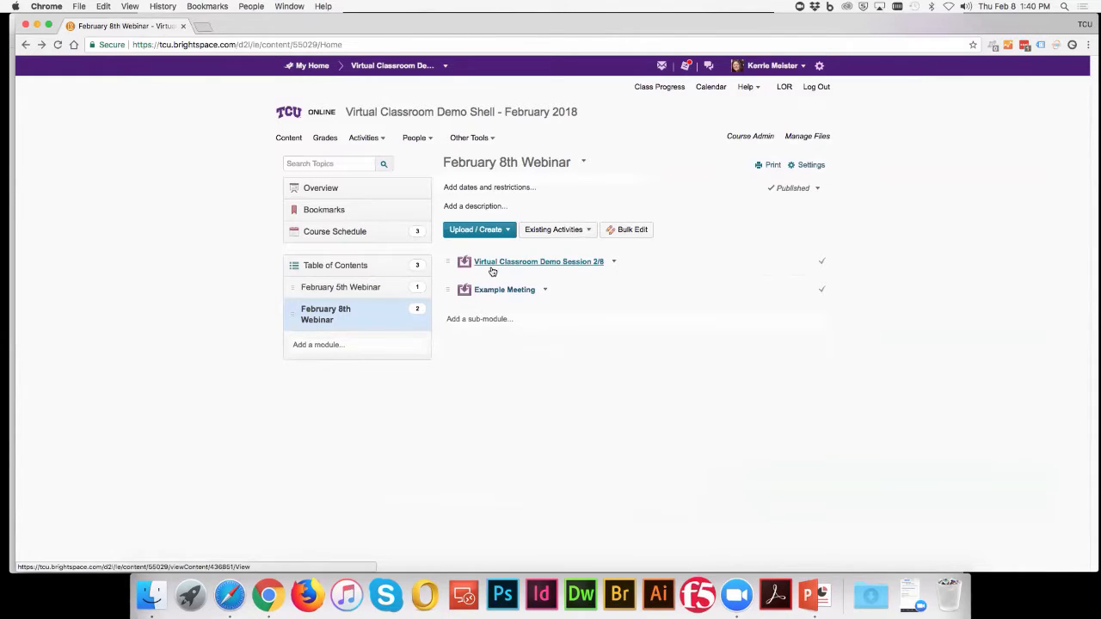
click(392, 288)
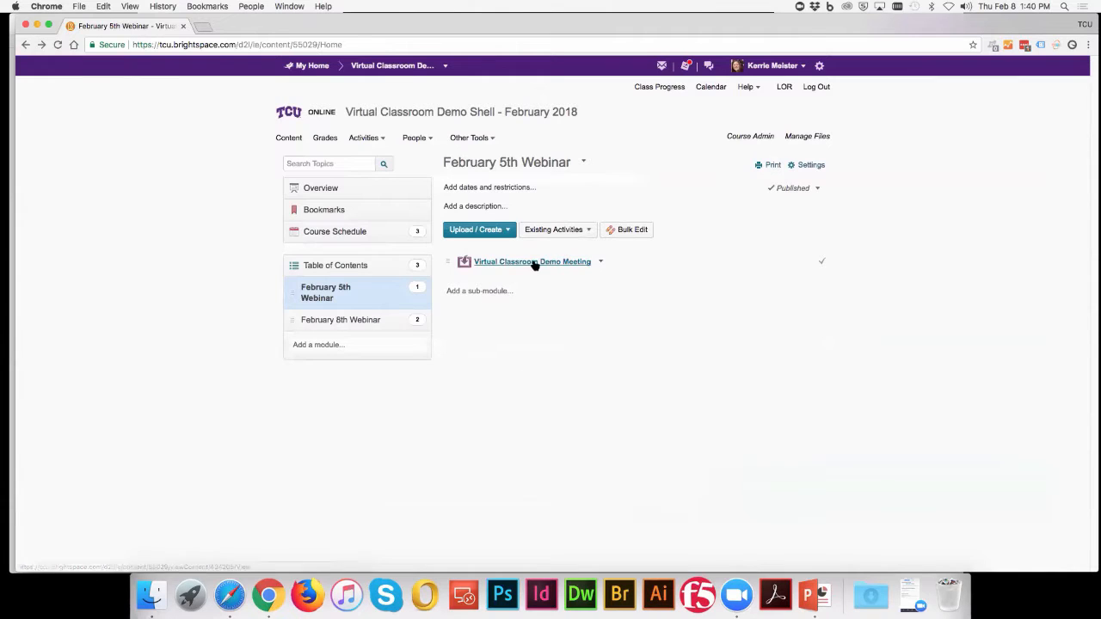
click(548, 262)
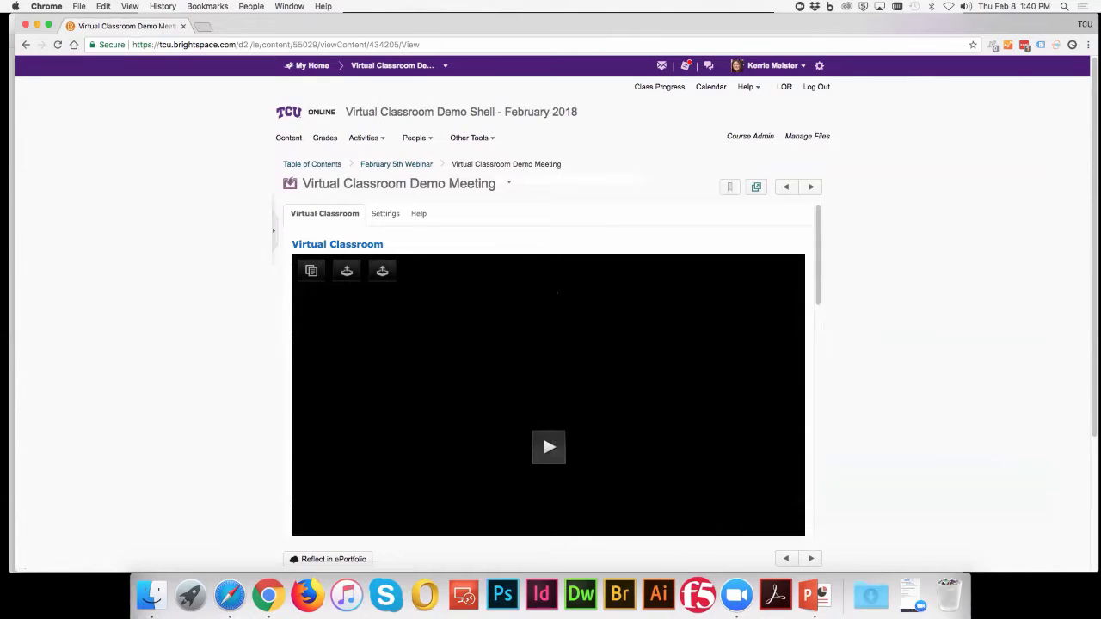
drag(829, 285, 838, 251)
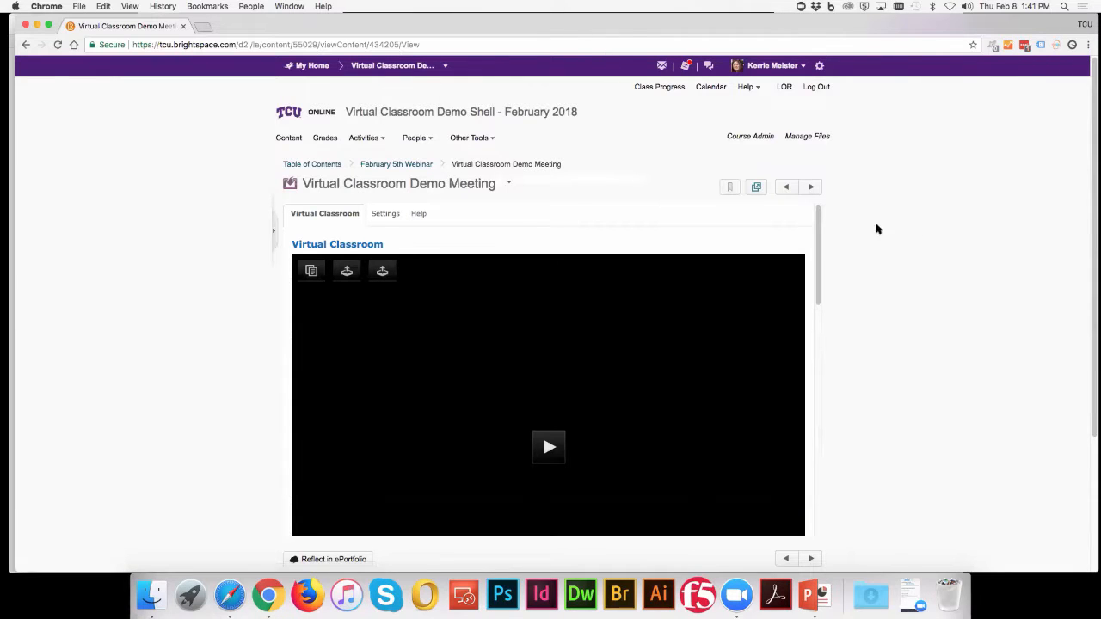
drag(1093, 216, 1093, 244)
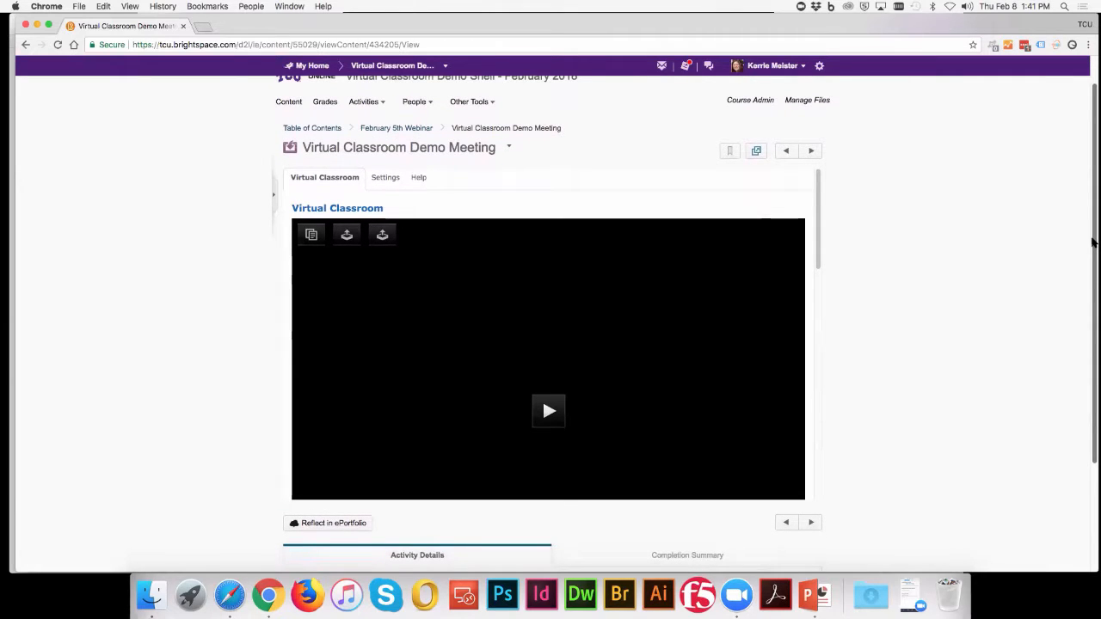
key(XF86AudioRaiseVolume)
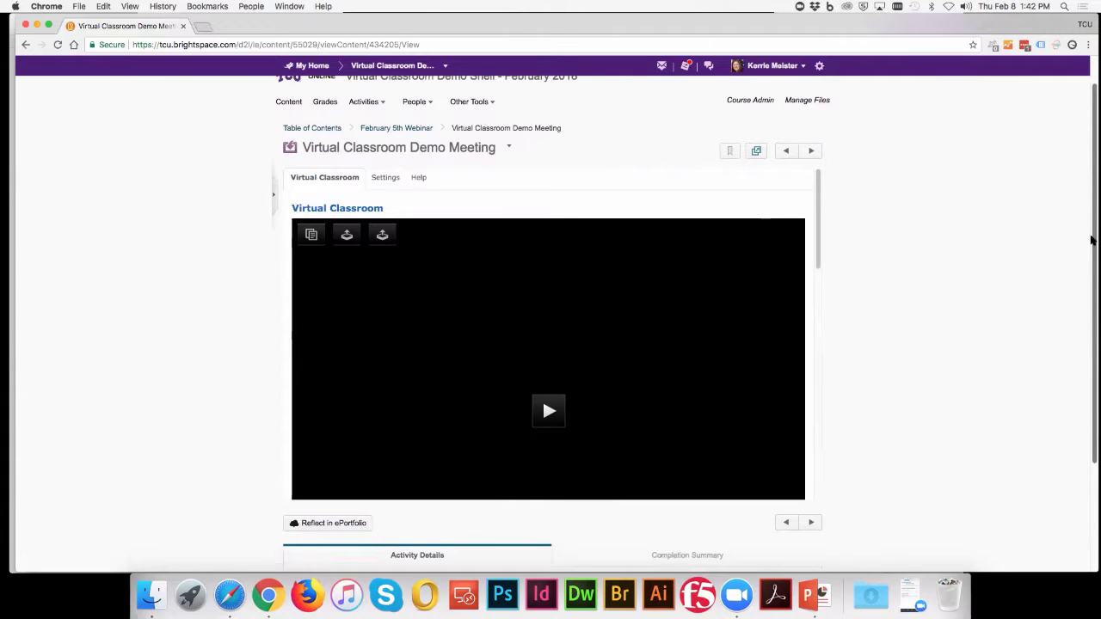
- Return to the Virtual Classroom class meetings and open participant management for the meeting scheduled 2/09/2018 at 11:00 am
scroll(1089, 246, up, 2)
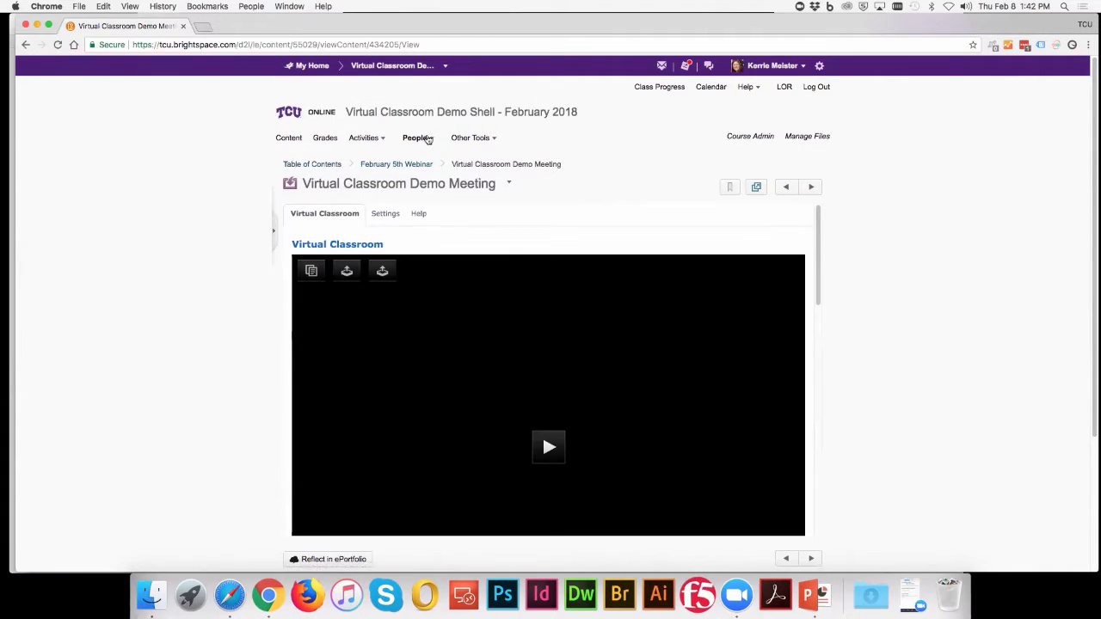
click(418, 138)
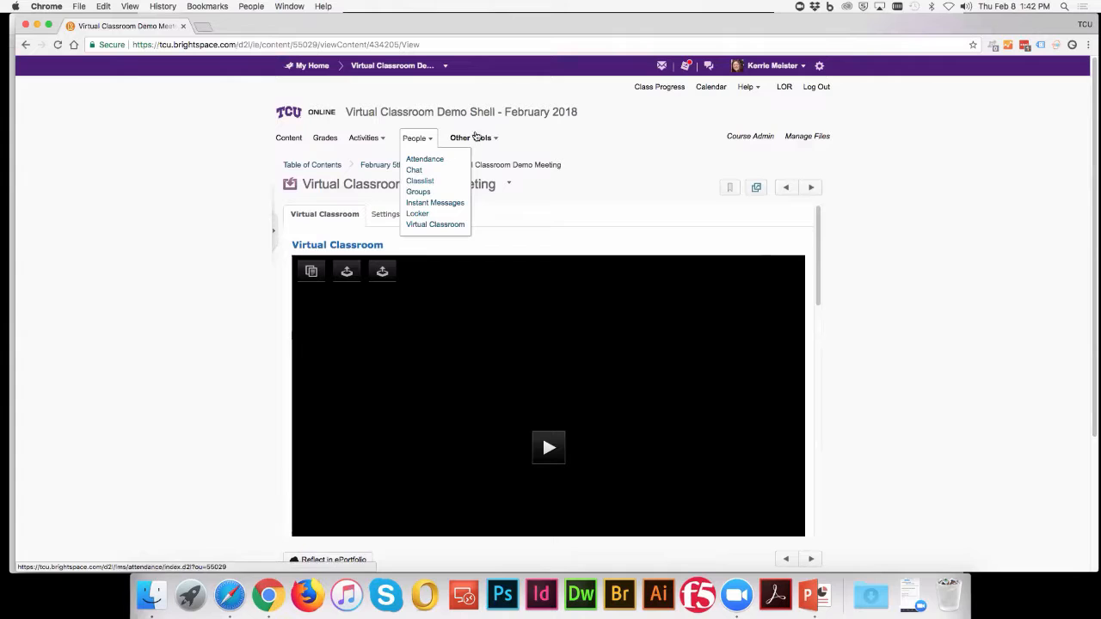
click(436, 225)
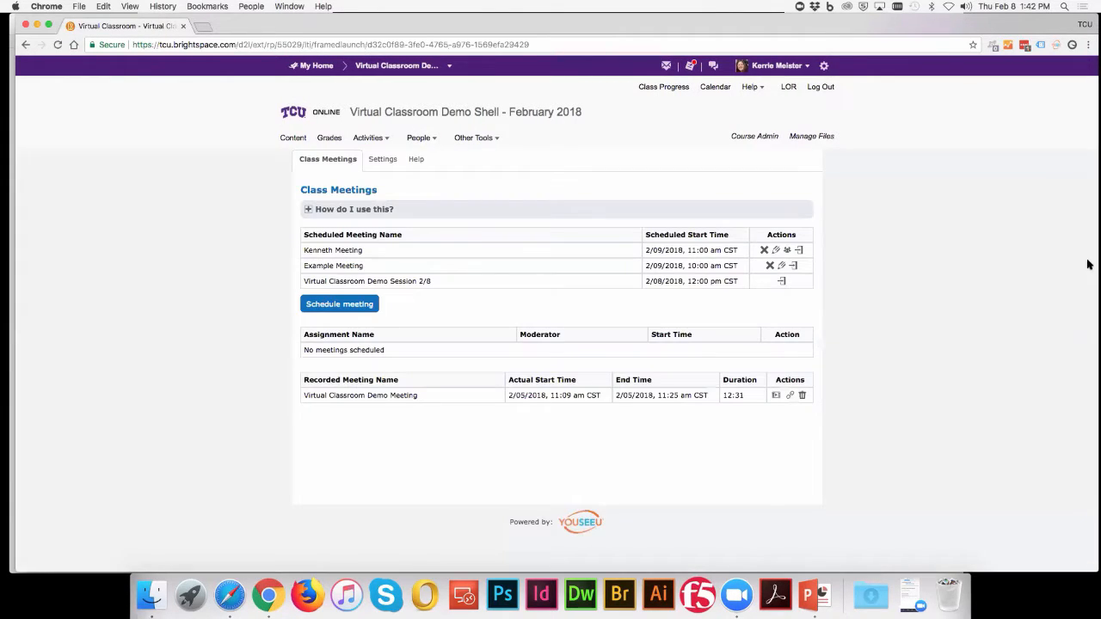
drag(302, 251, 333, 249)
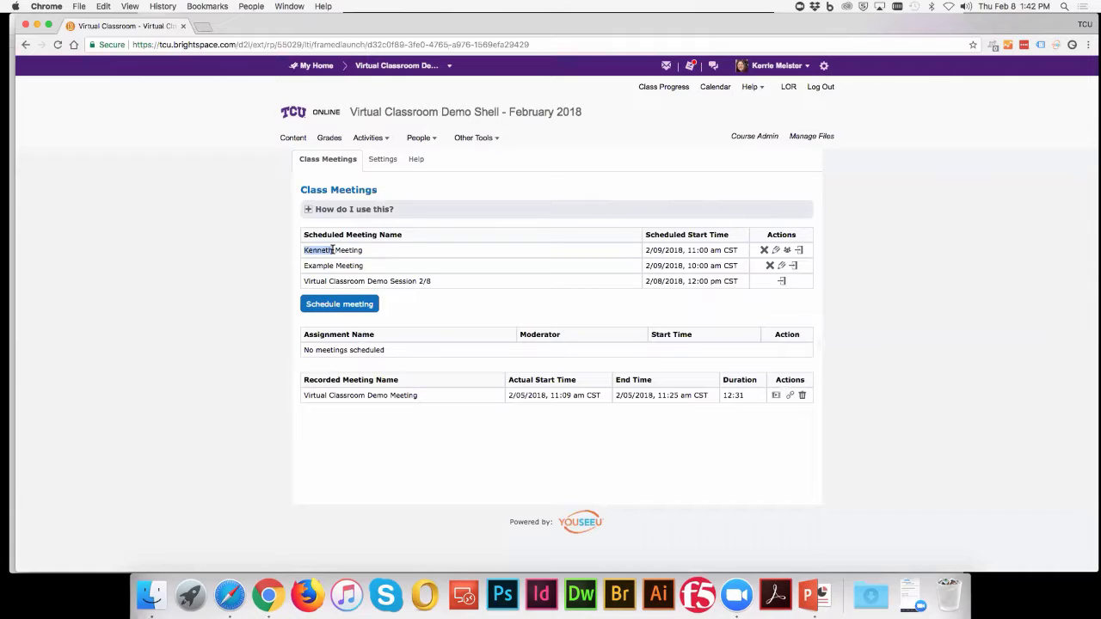
click(789, 249)
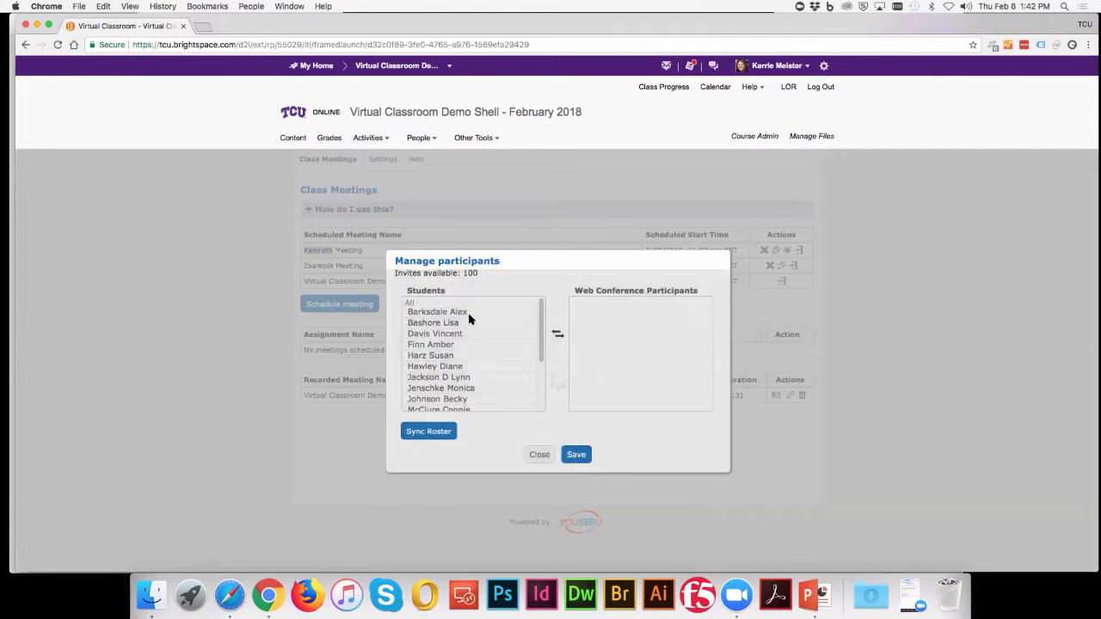
- Add the first, second, seventh and eleventh roster students as web conference participants, remove the first one again, and save the invitations
double_click(456, 313)
double_click(453, 315)
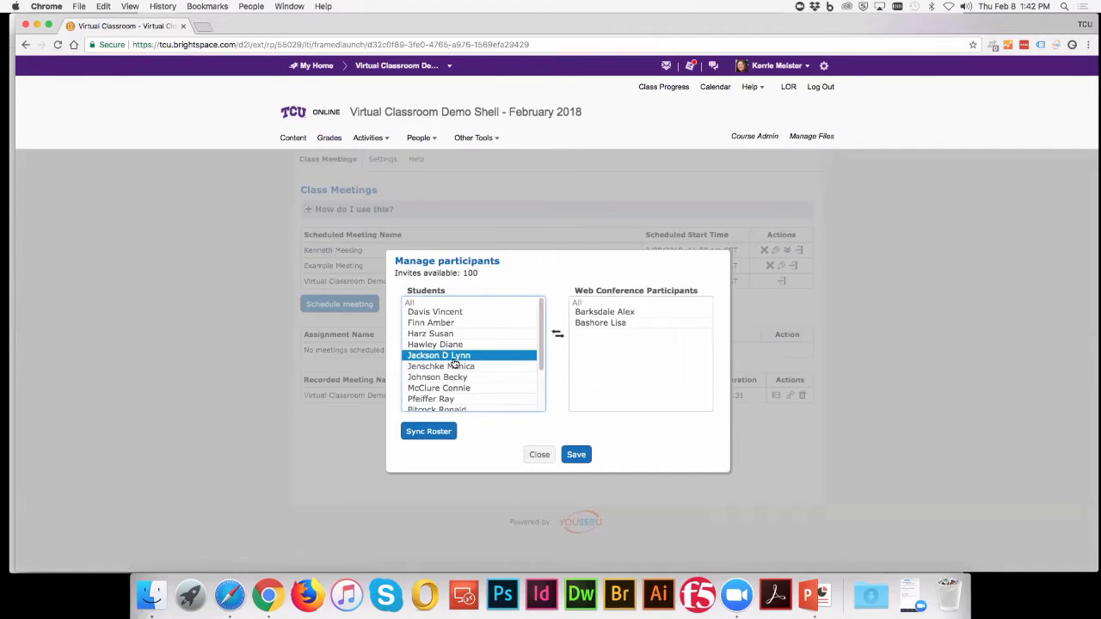
double_click(453, 357)
double_click(459, 388)
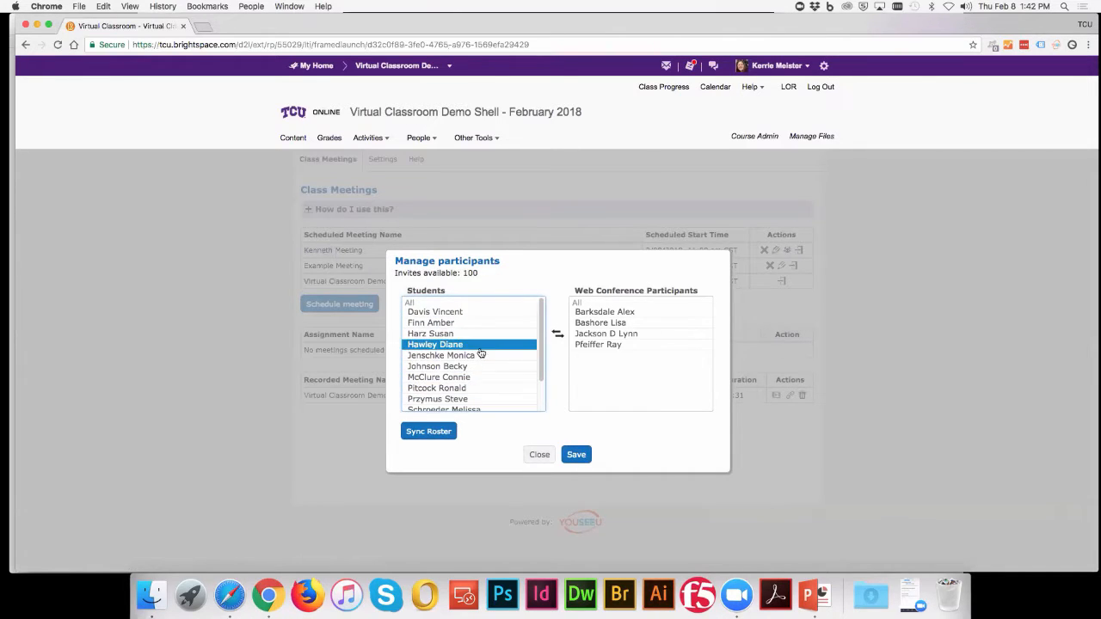
double_click(608, 315)
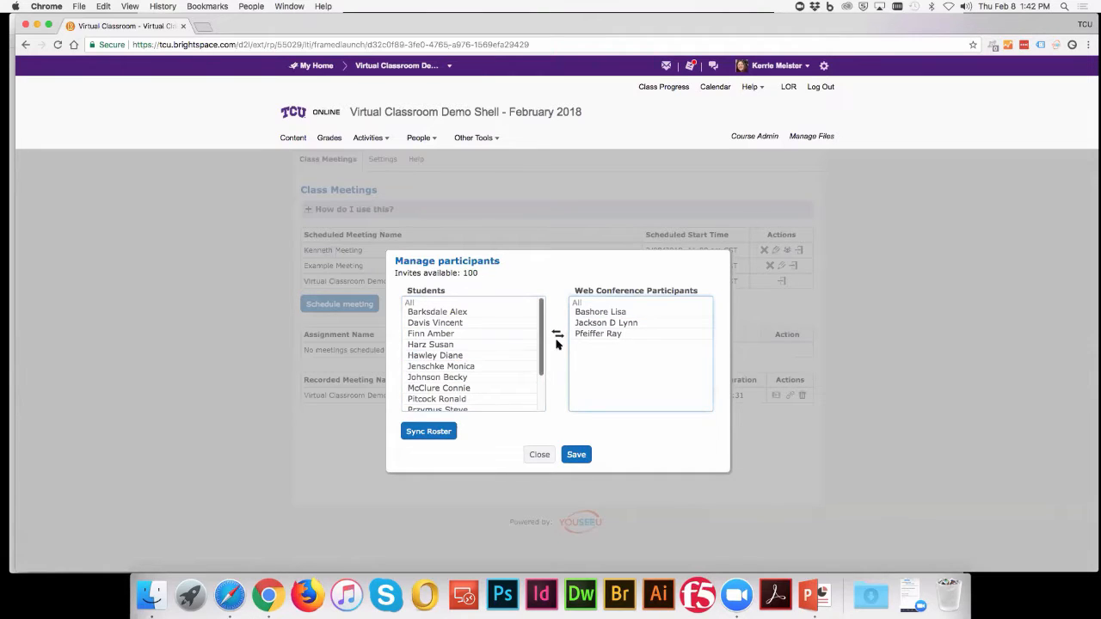
click(567, 456)
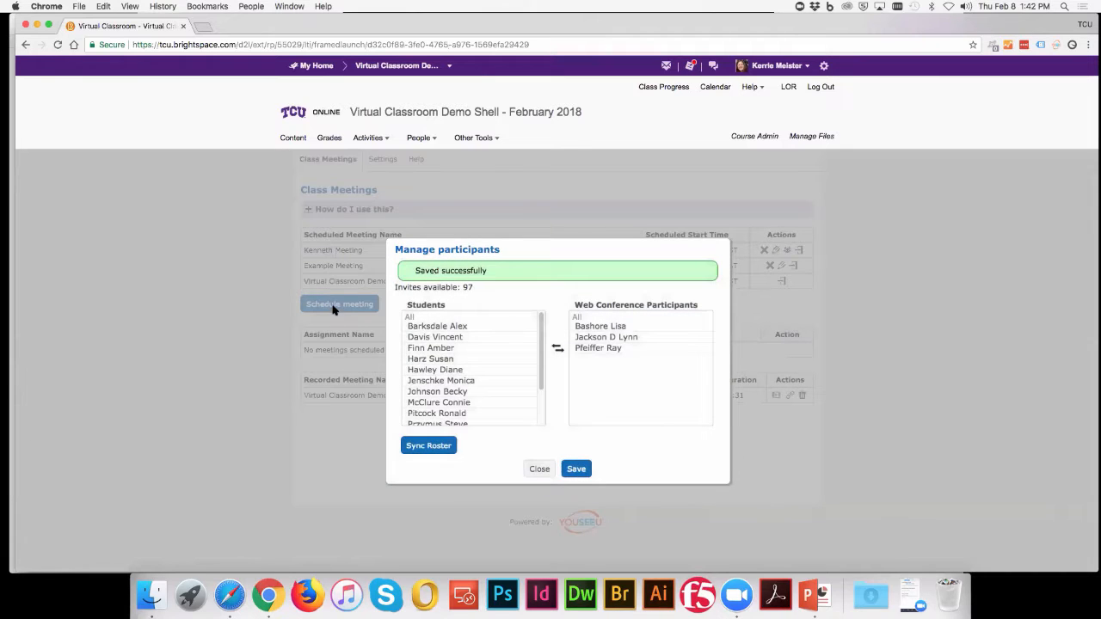
click(573, 470)
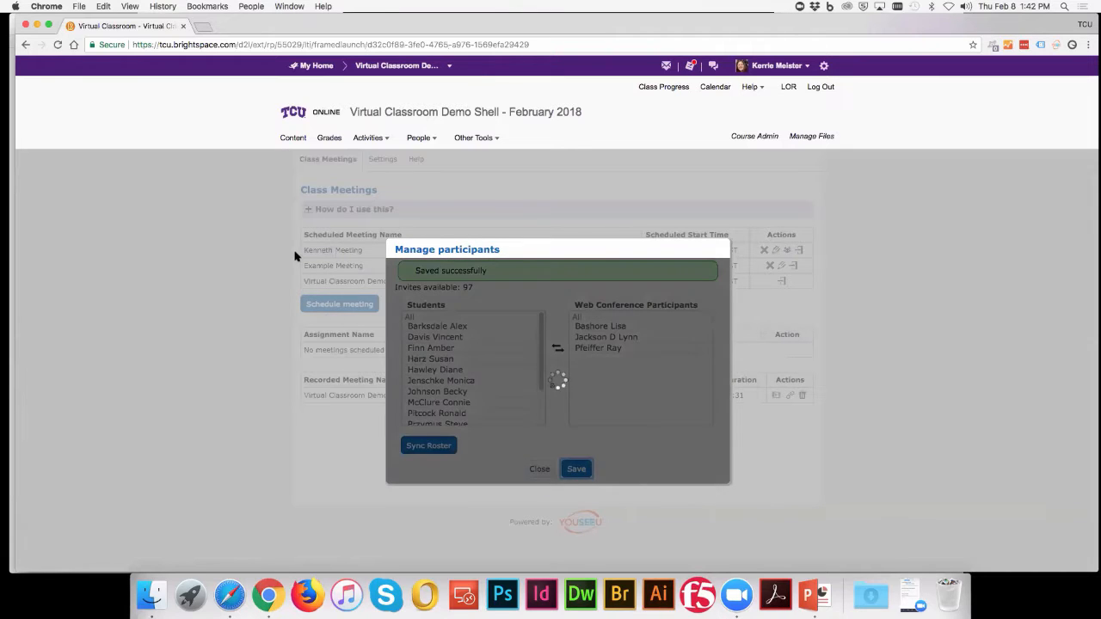
click(539, 469)
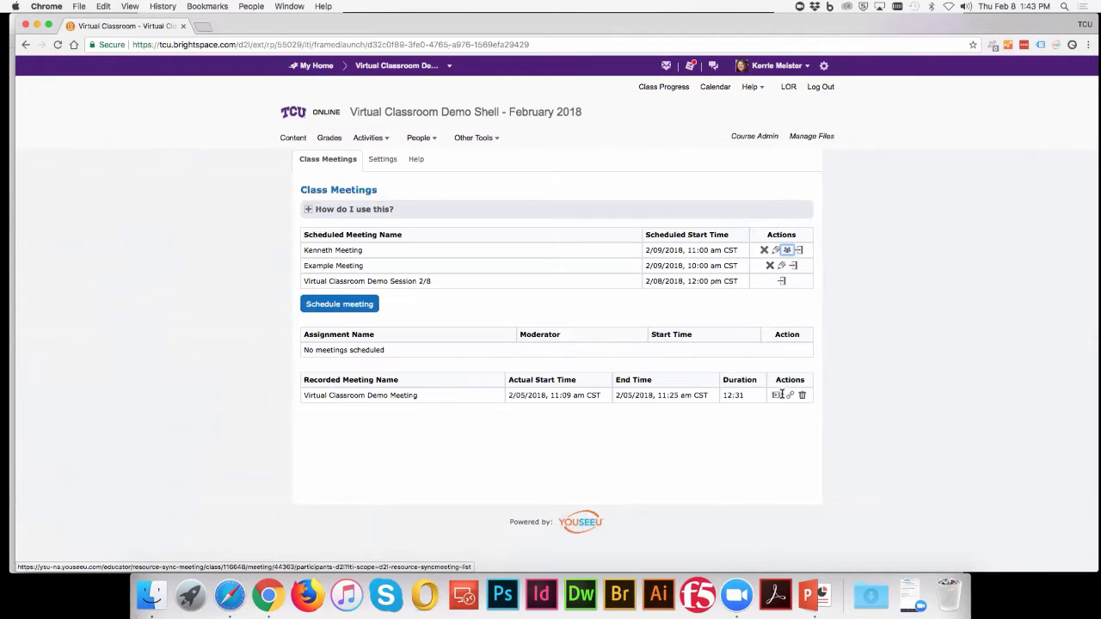
- Open the dates and restrictions of the Virtual Classroom Demo Meeting topic in the February 5th Webinar content module
click(292, 139)
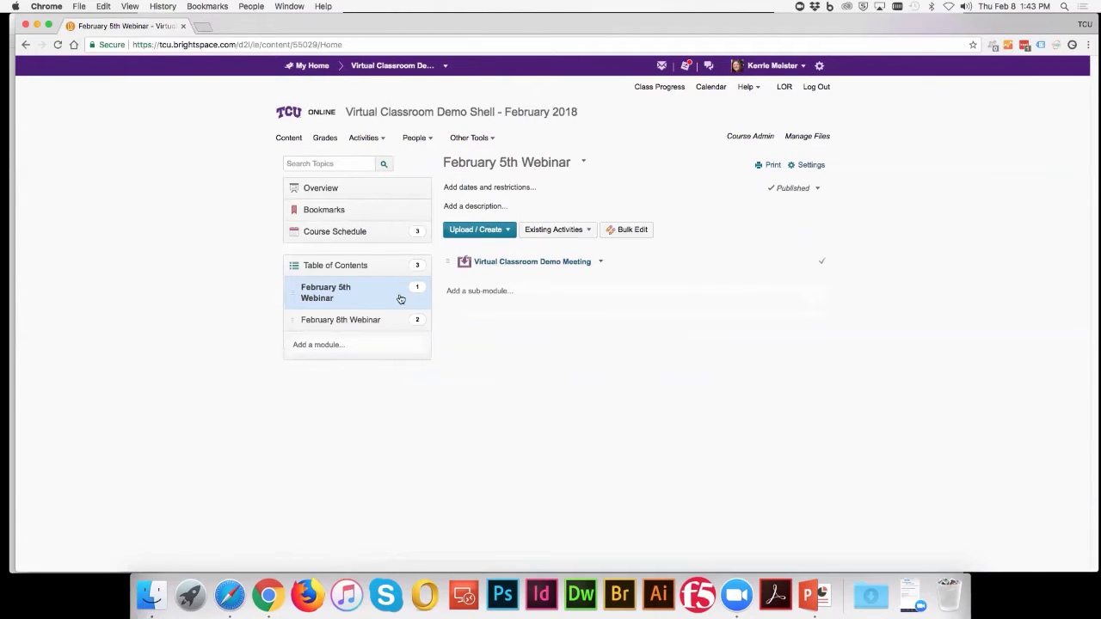
click(600, 264)
click(647, 291)
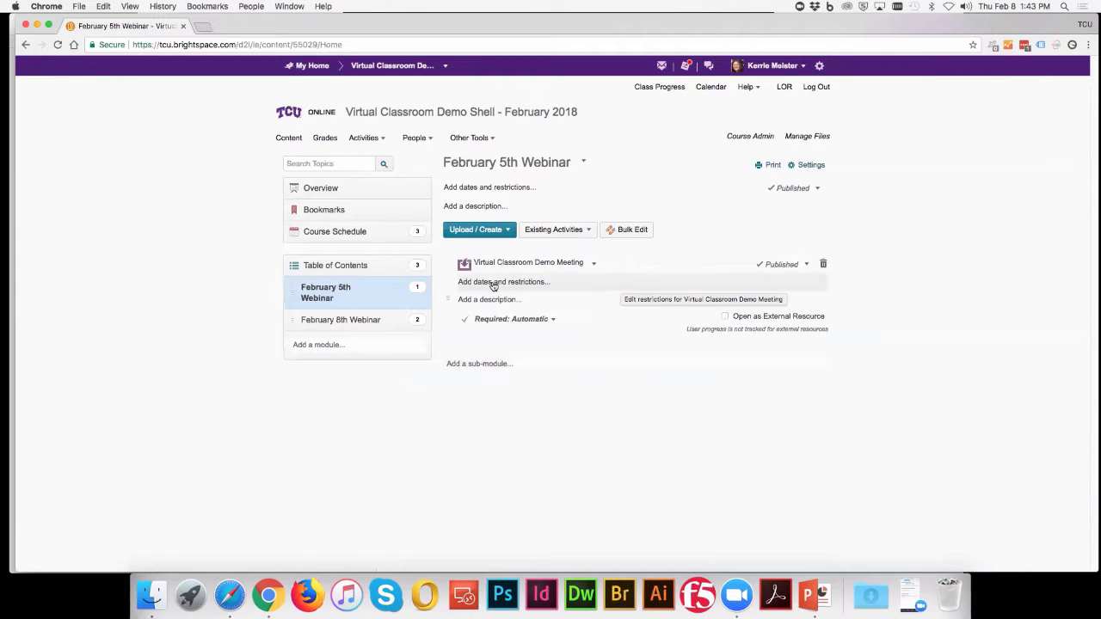
click(492, 283)
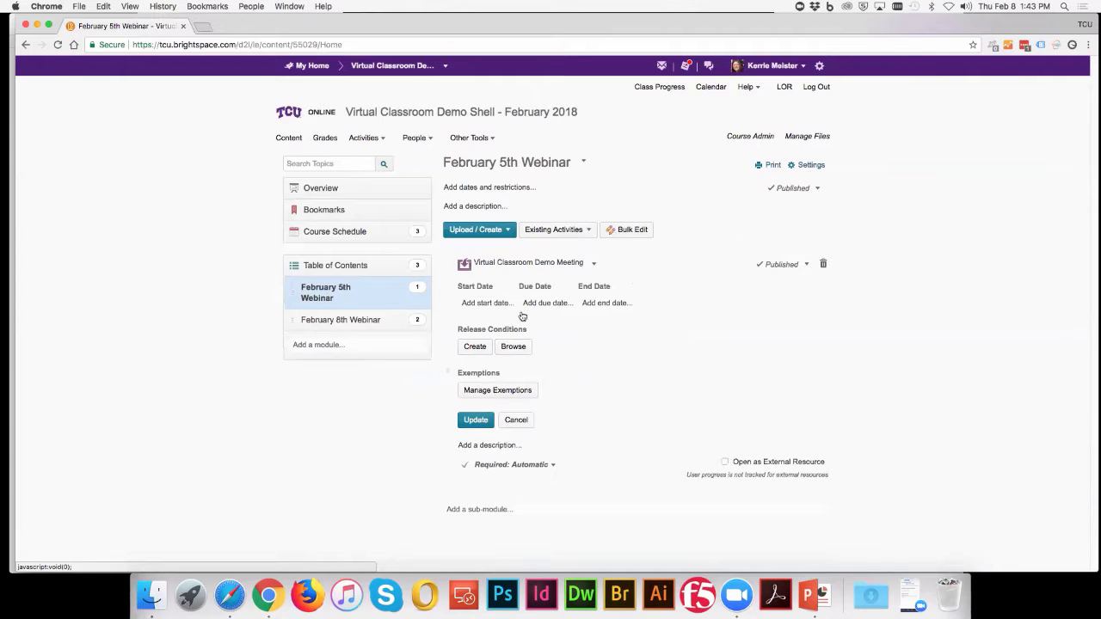
- Create a Group enrollment release condition for the Feb 5th group under Webinars and save the topic's restrictions
click(476, 347)
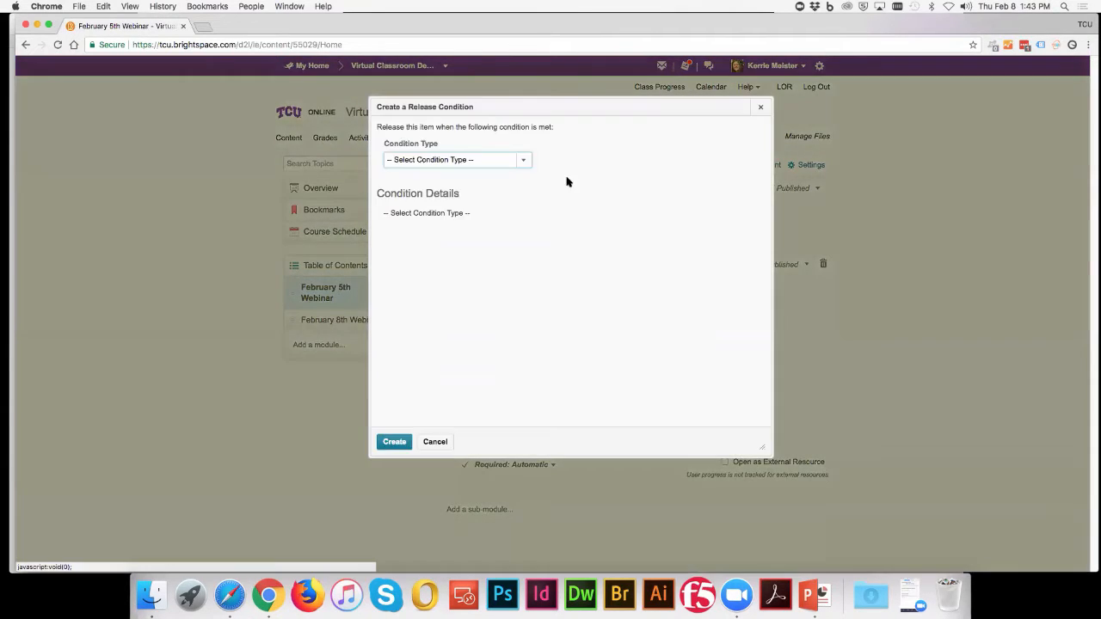
click(465, 160)
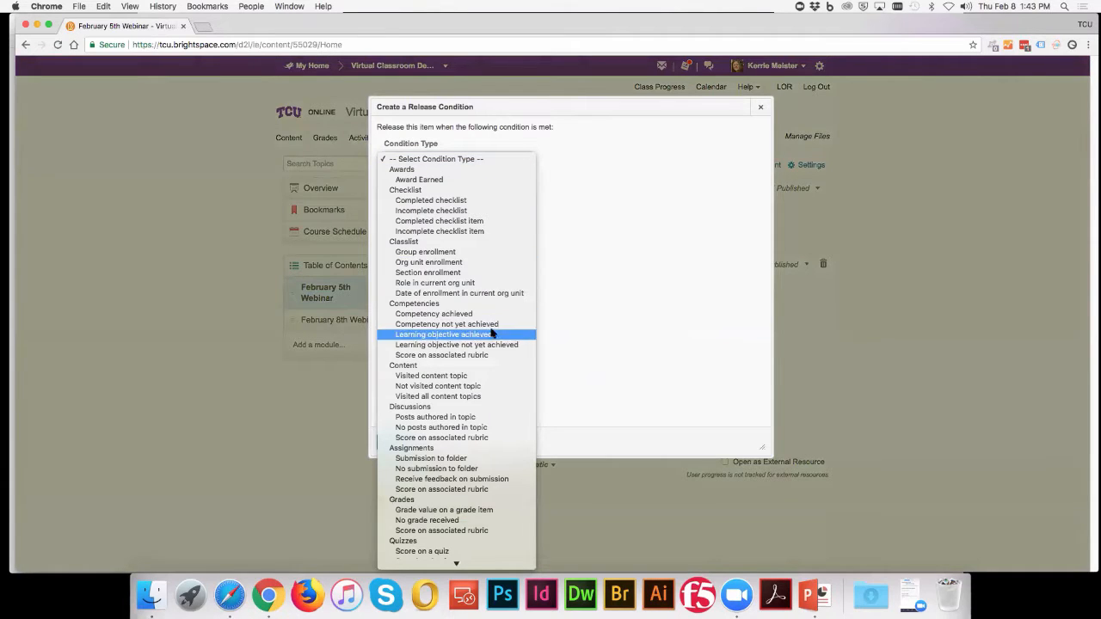
click(450, 251)
click(432, 230)
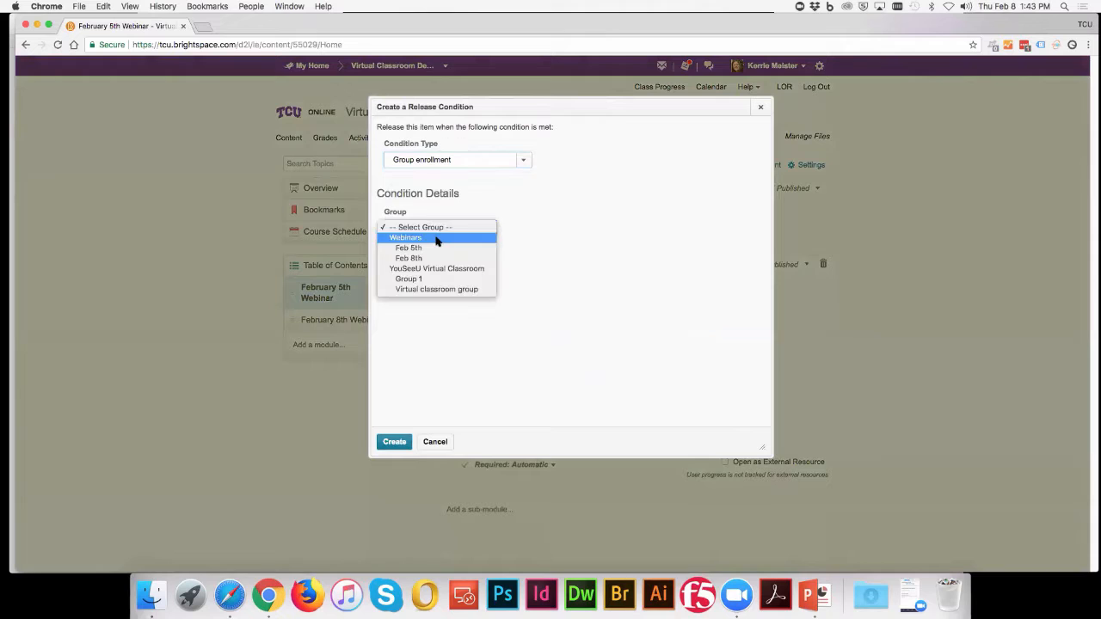
click(440, 249)
click(394, 441)
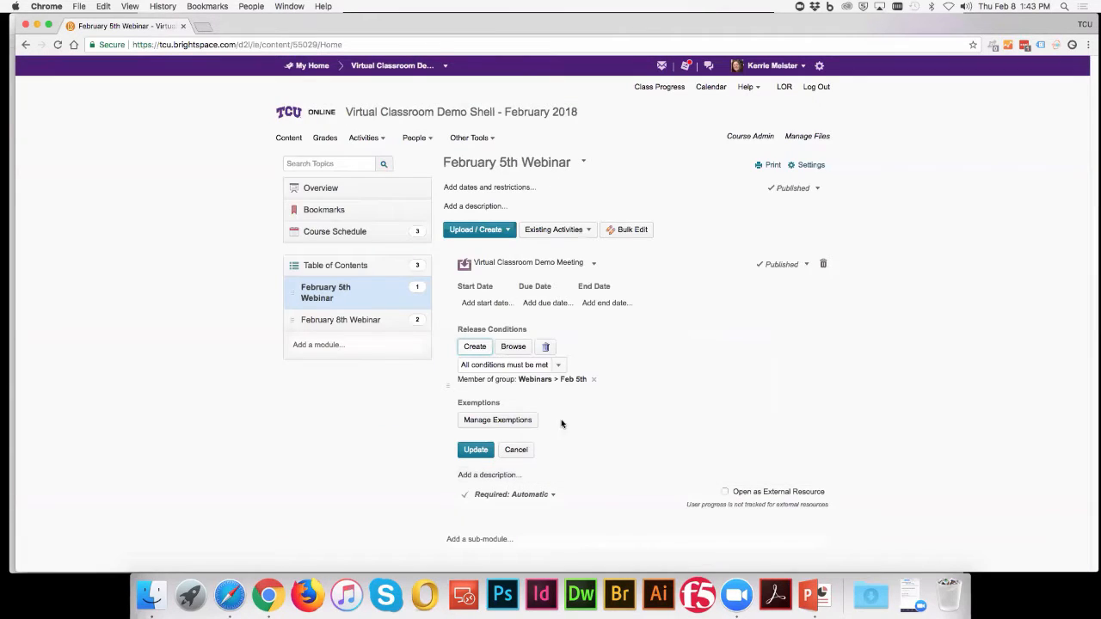
click(482, 450)
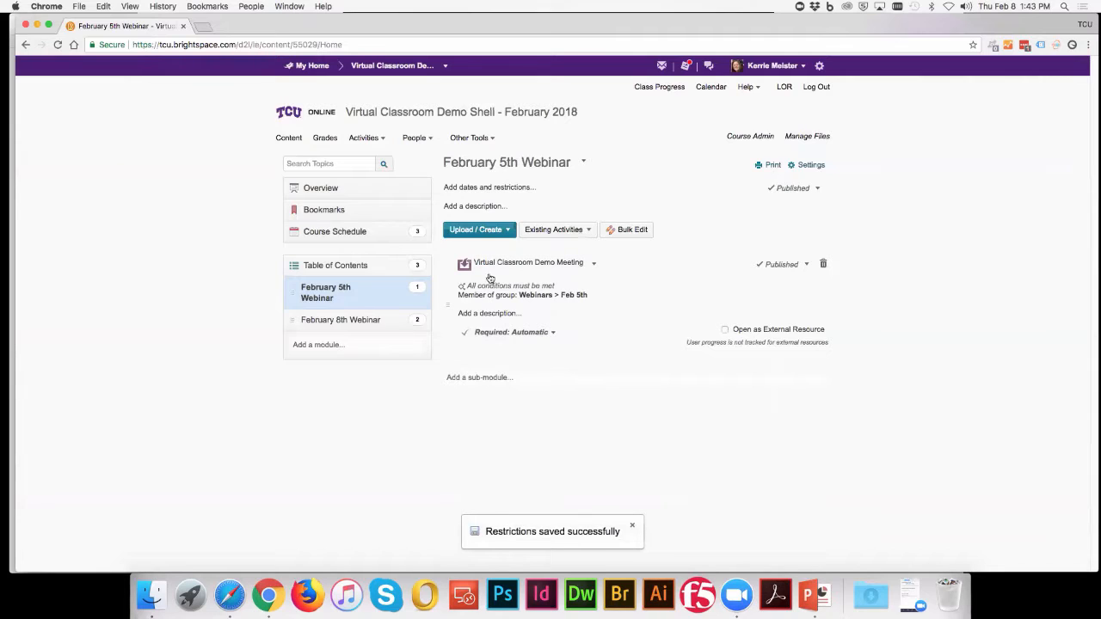